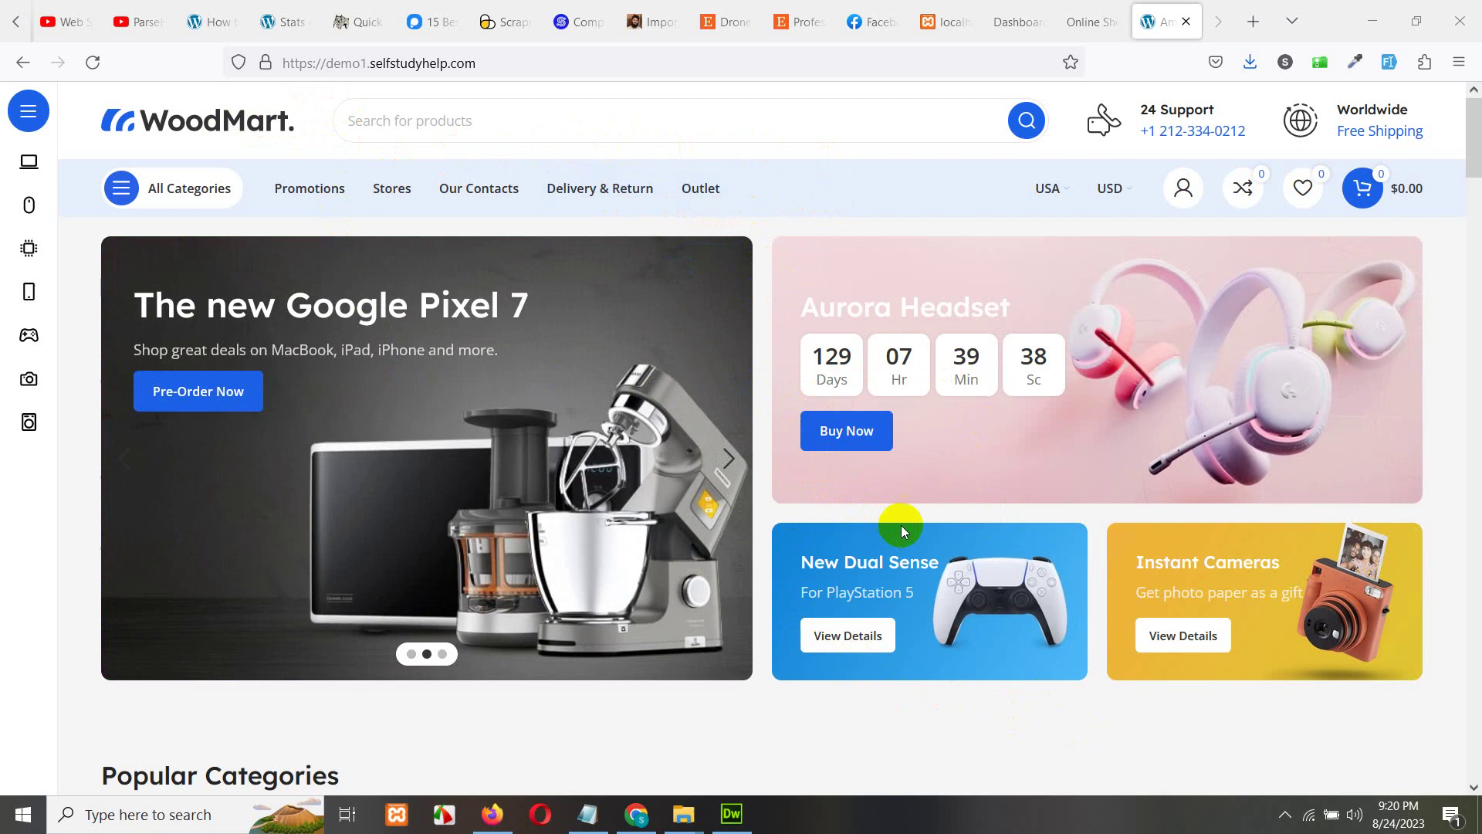
# - Browse the top of the WoodMart demo homepage and expand the full shop categories list
pyautogui.scroll(-4, 857, 627)
pyautogui.scroll(-5, 842, 521)
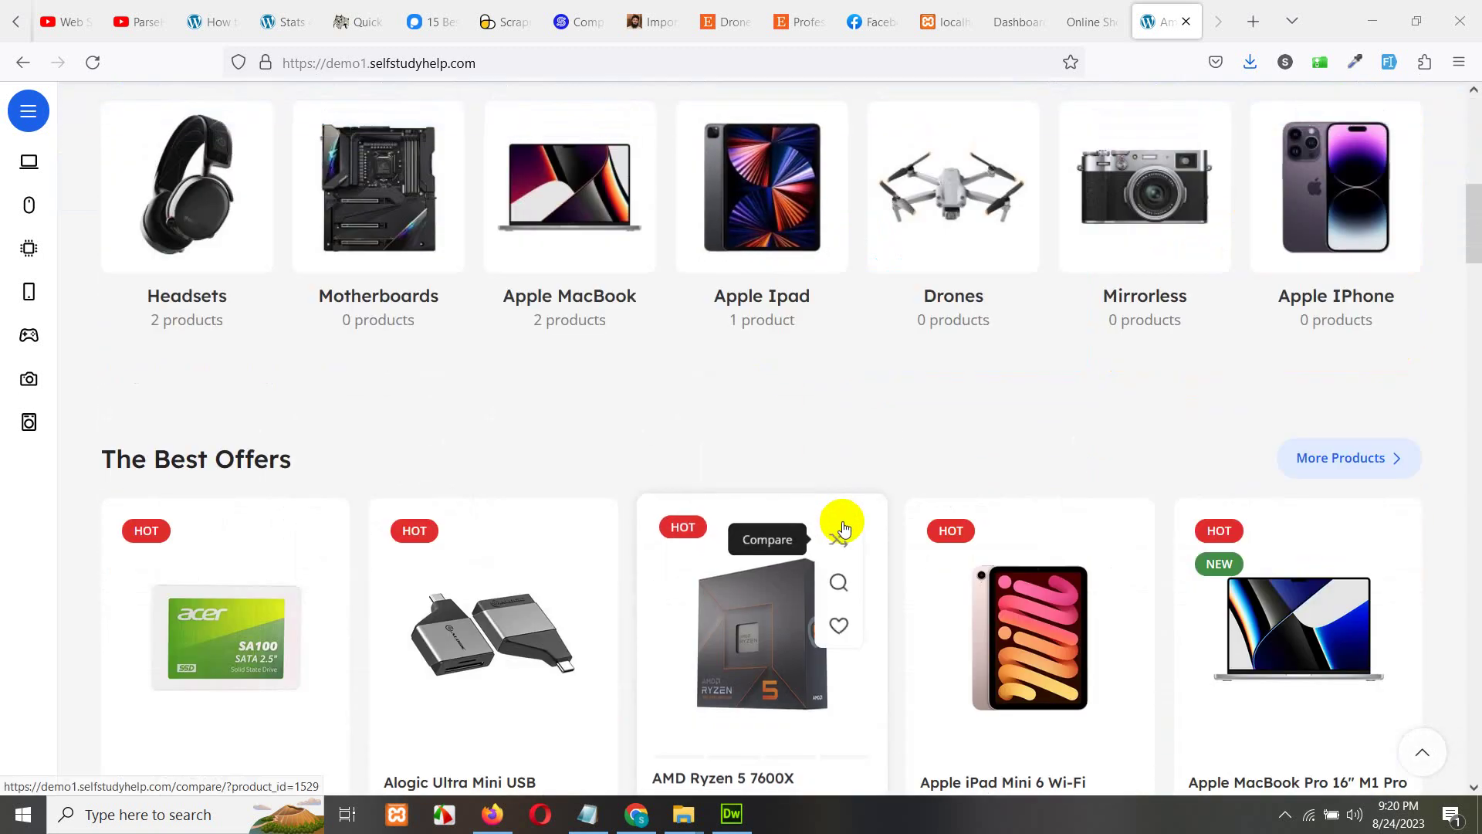
pyautogui.scroll(10, 844, 520)
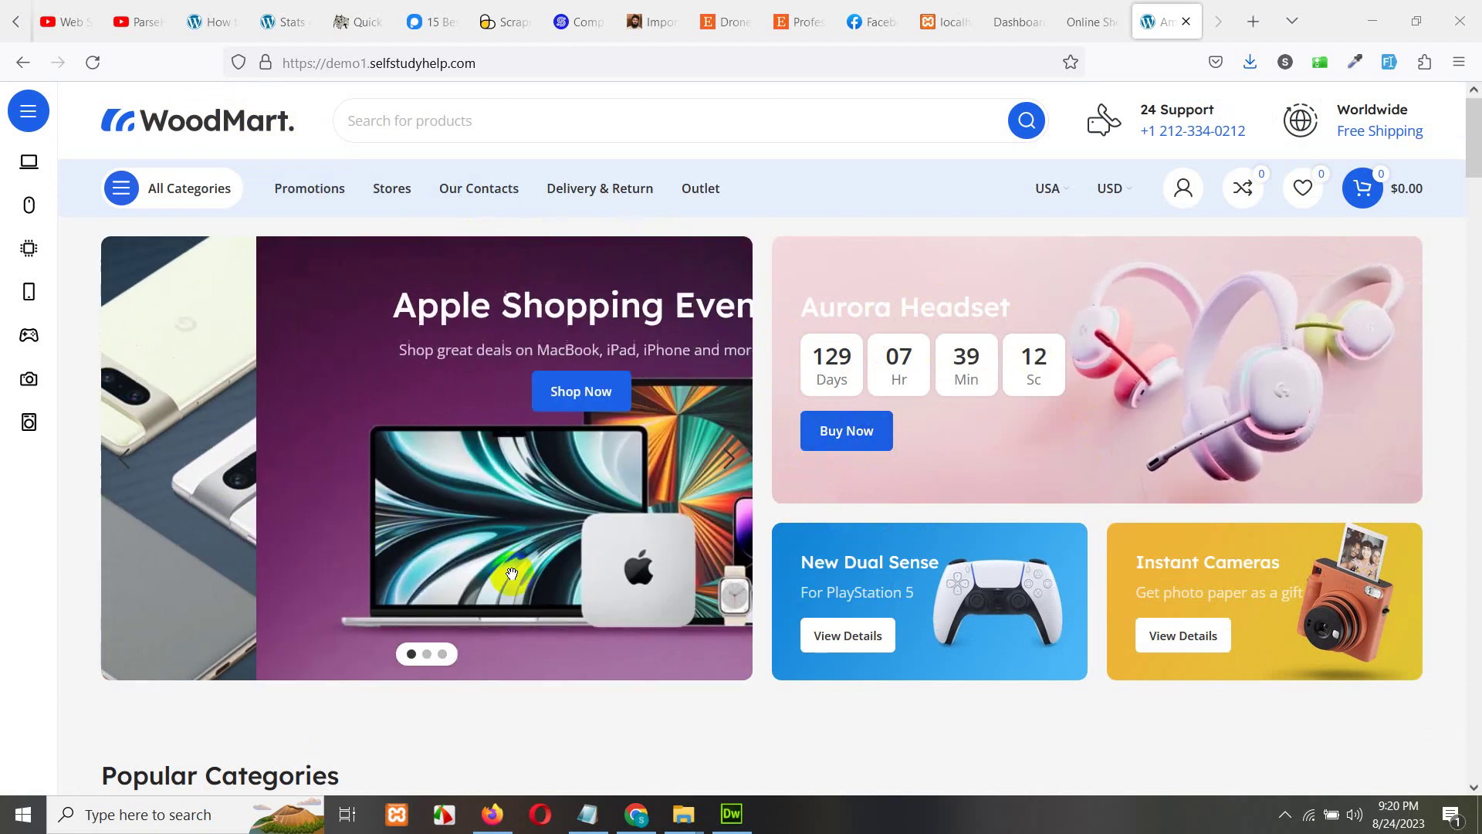
pyautogui.scroll(-4, 830, 617)
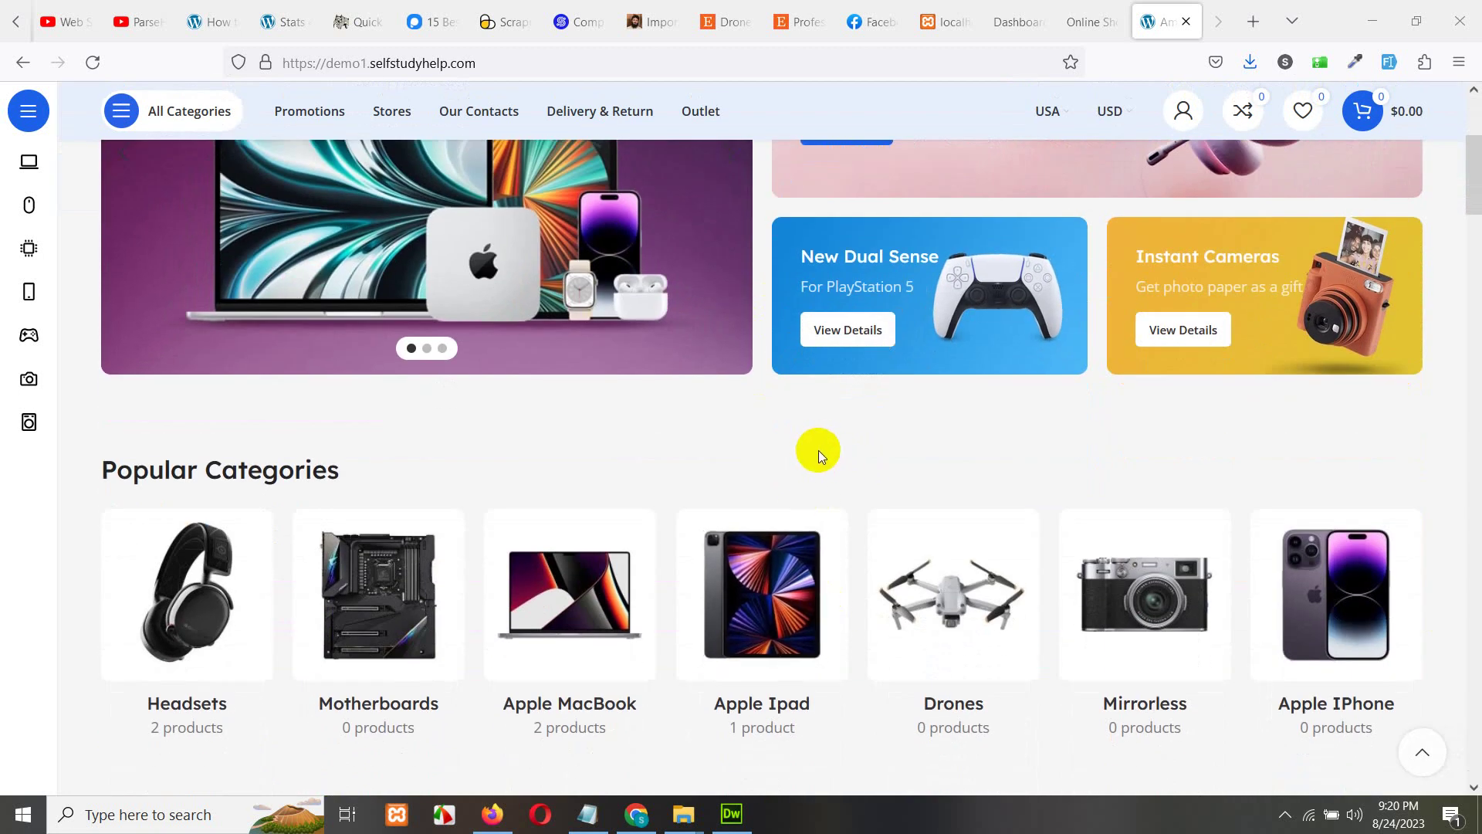
pyautogui.scroll(4, 893, 522)
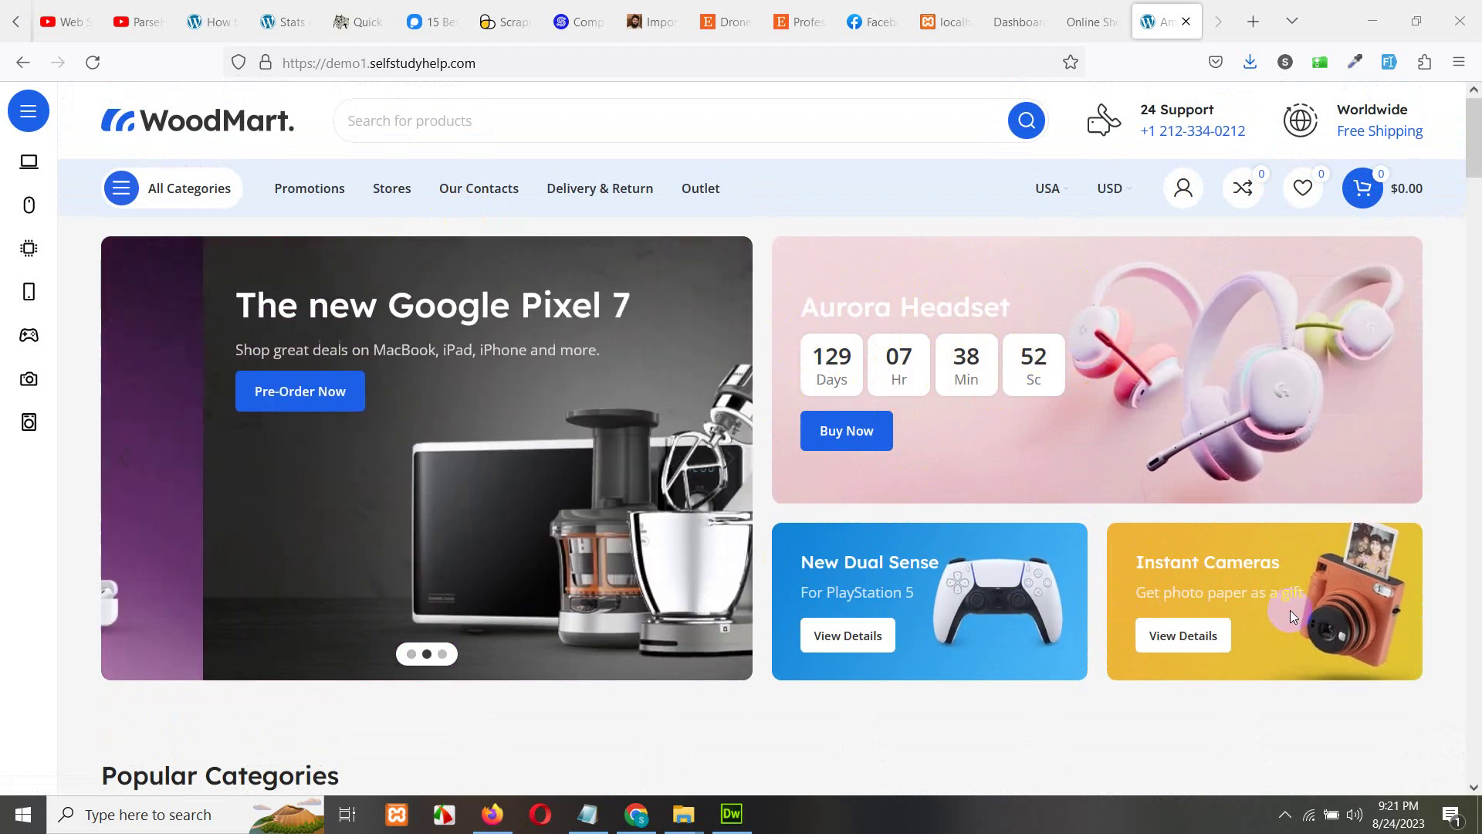
pyautogui.scroll(-2, 869, 612)
pyautogui.scroll(-1, 869, 611)
pyautogui.scroll(3, 866, 601)
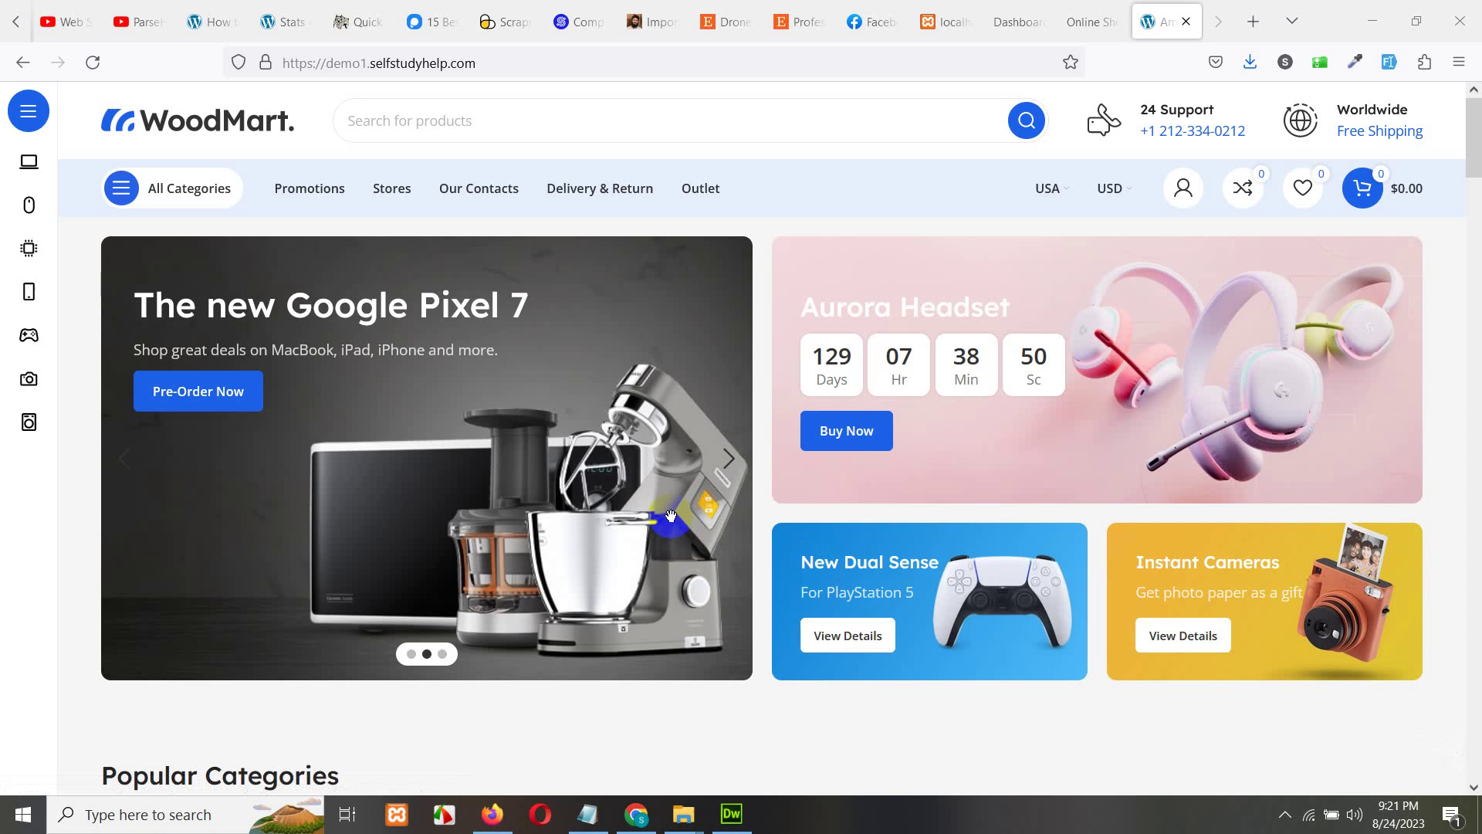
pyautogui.click(132, 193)
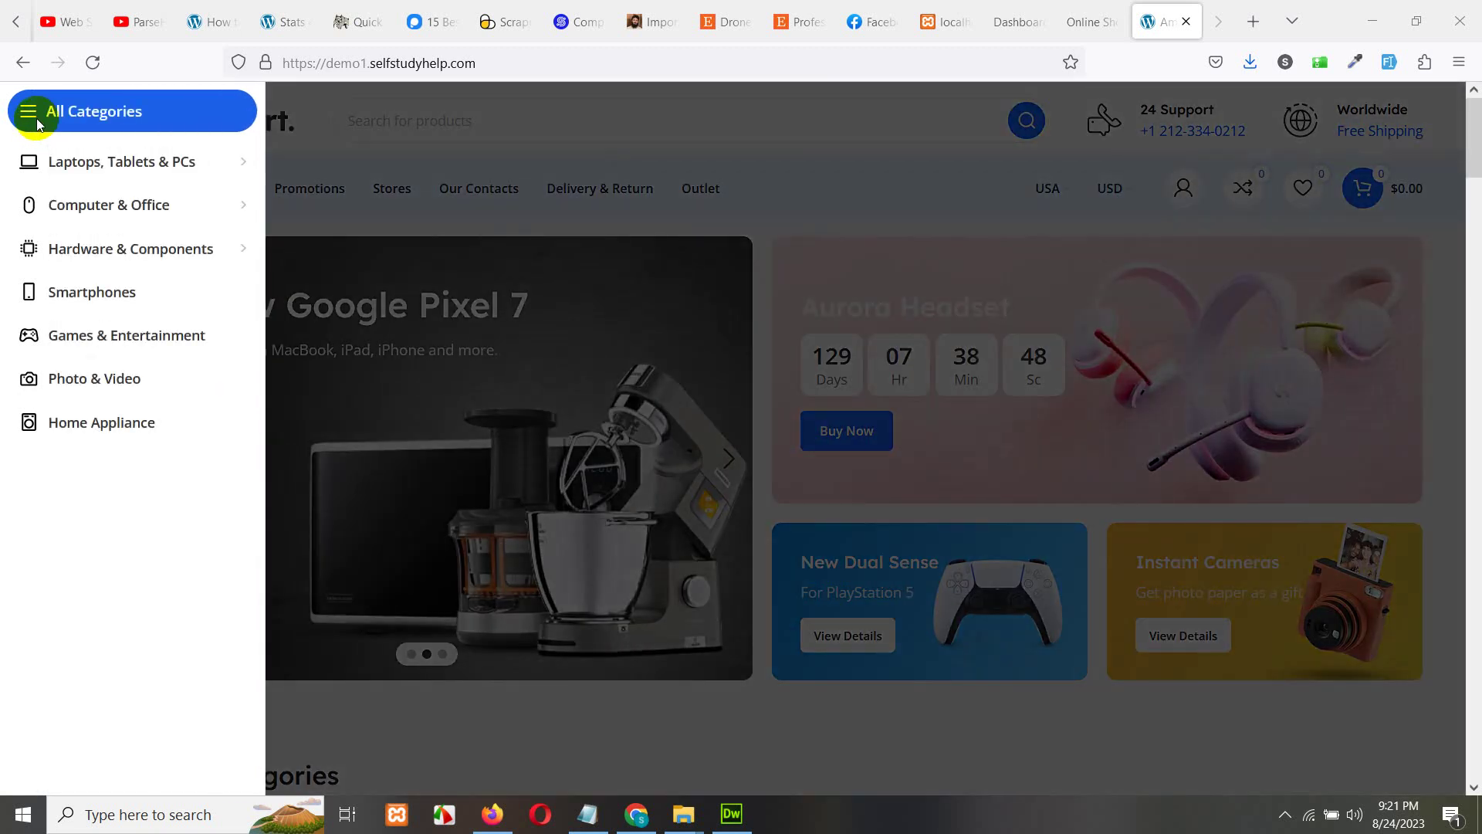
pyautogui.moveTo(35, 162)
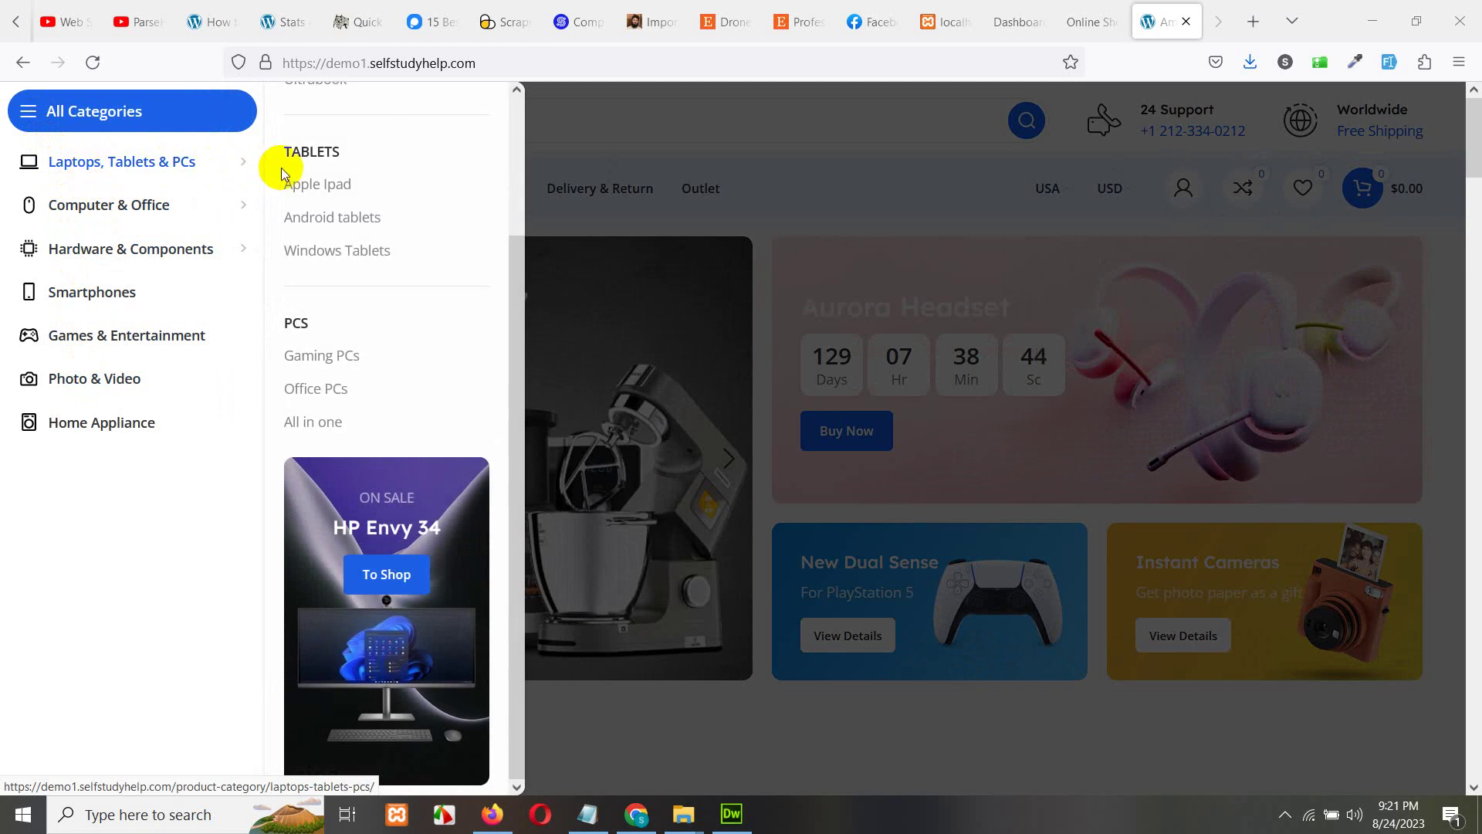
pyautogui.scroll(2, 371, 185)
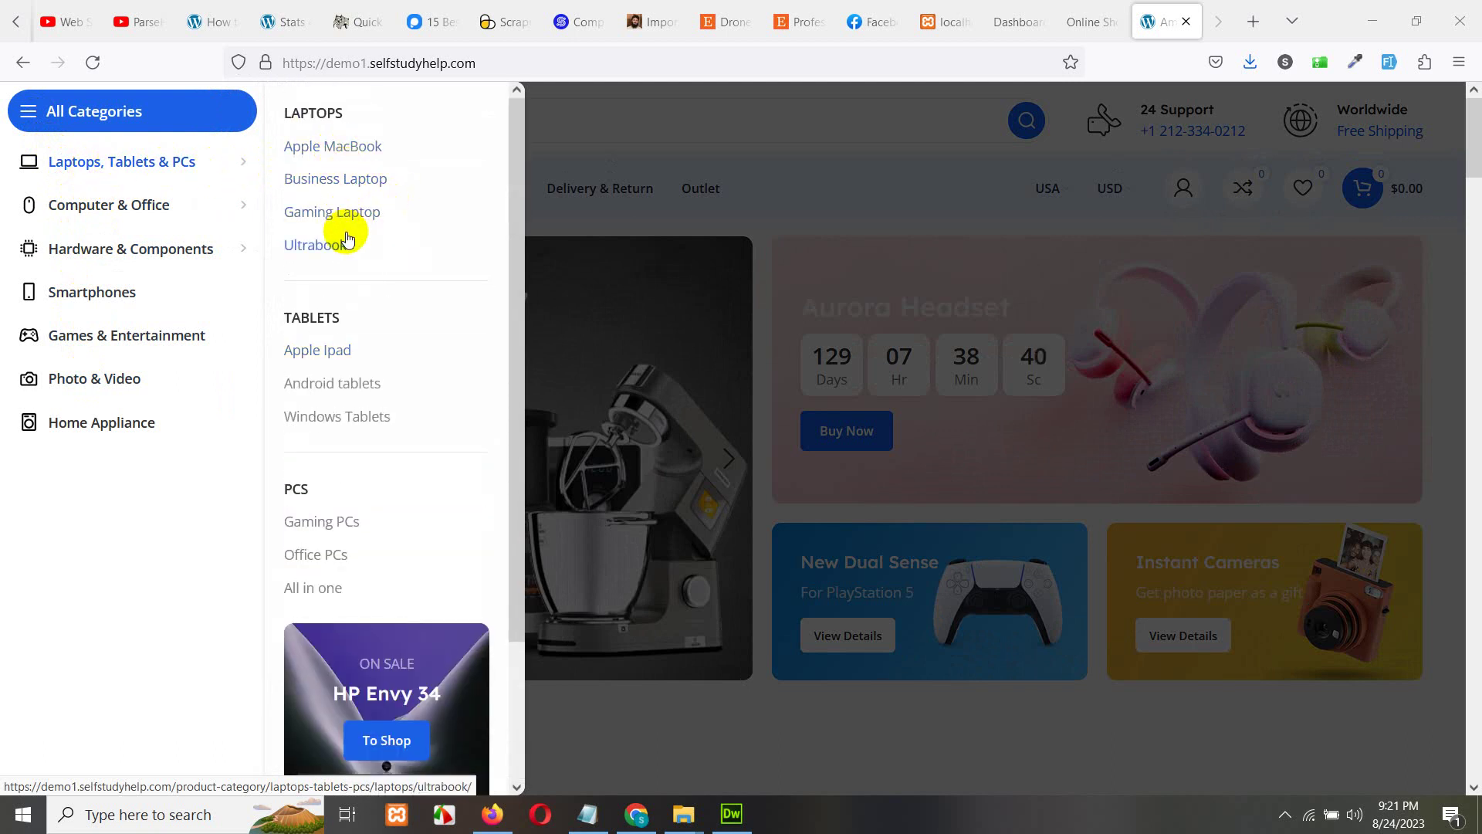
pyautogui.scroll(-2, 371, 463)
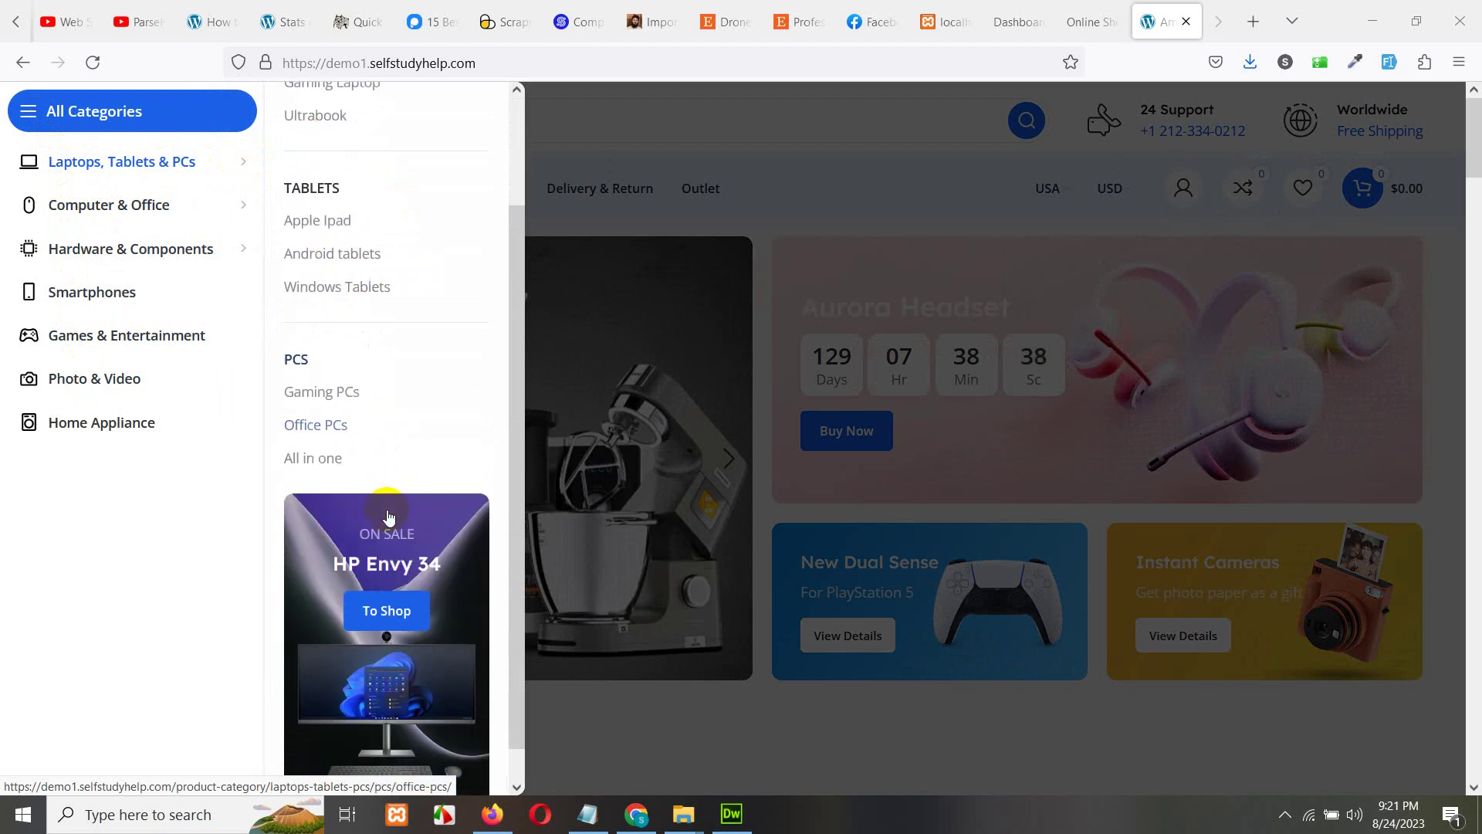
pyautogui.scroll(2, 356, 486)
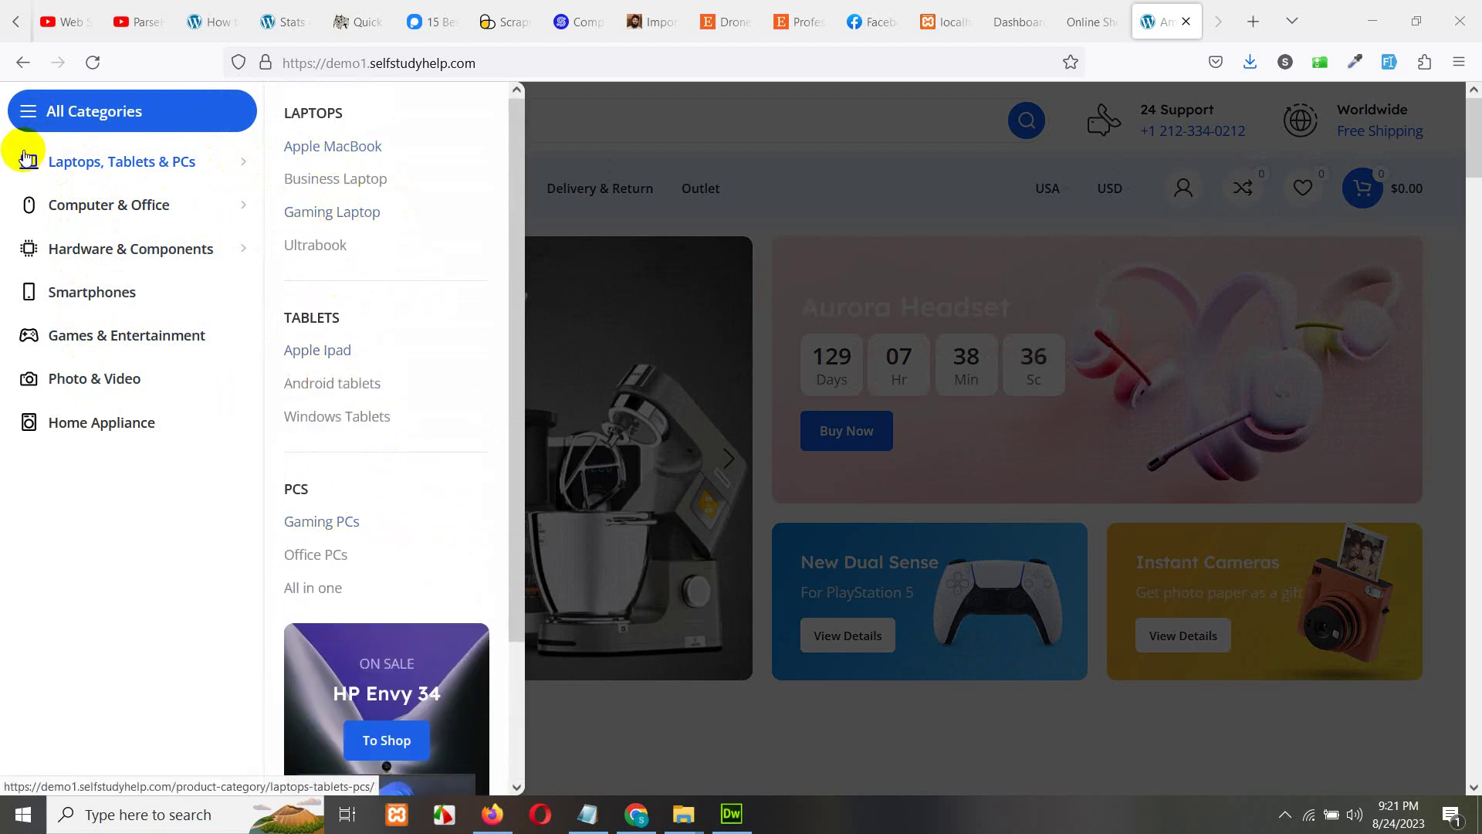
pyautogui.moveTo(57, 209)
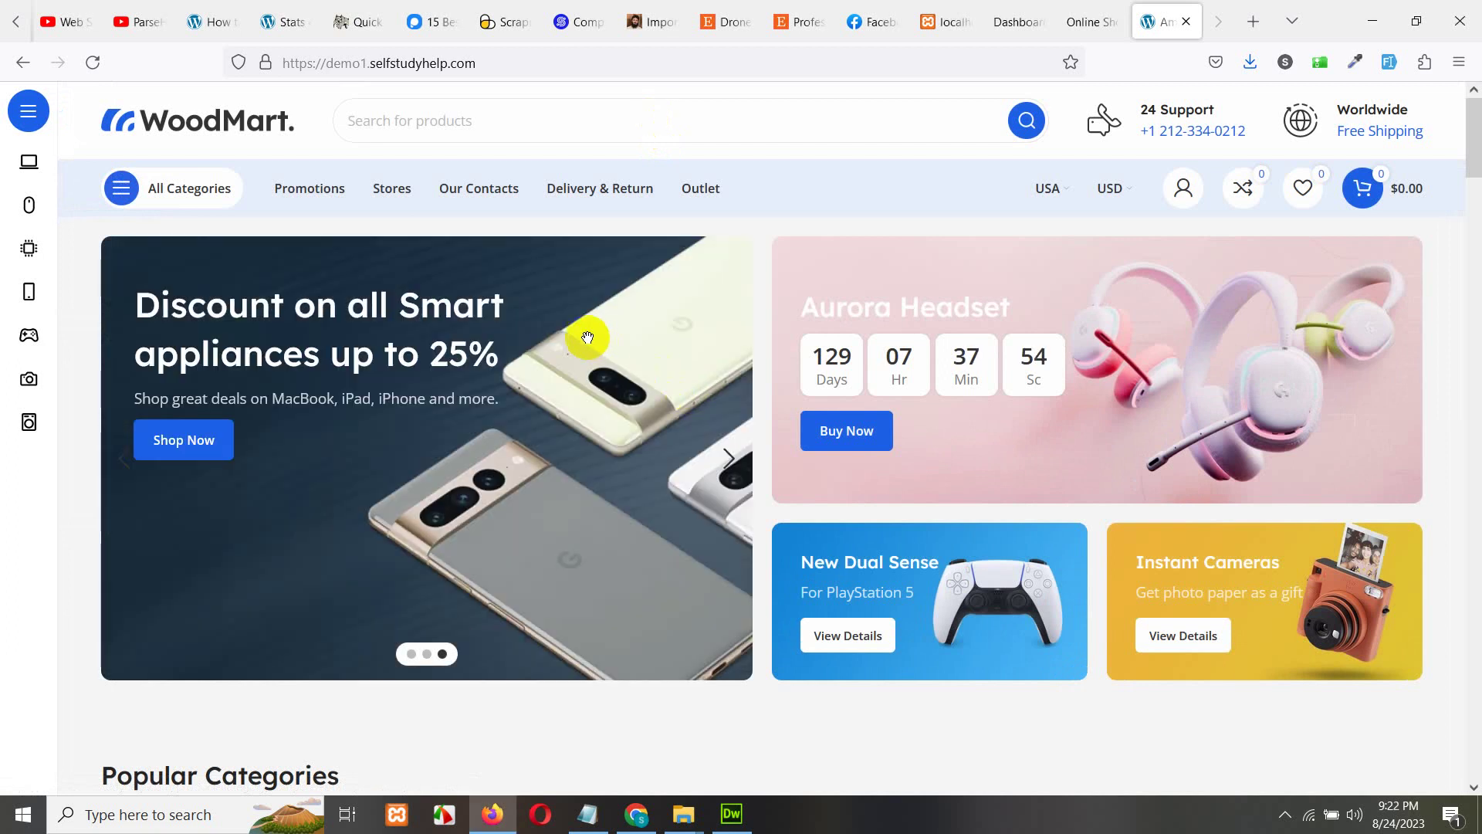
# - Scroll down through Popular Categories and The Best Offers until the New Goods products appear
pyautogui.scroll(-3, 619, 404)
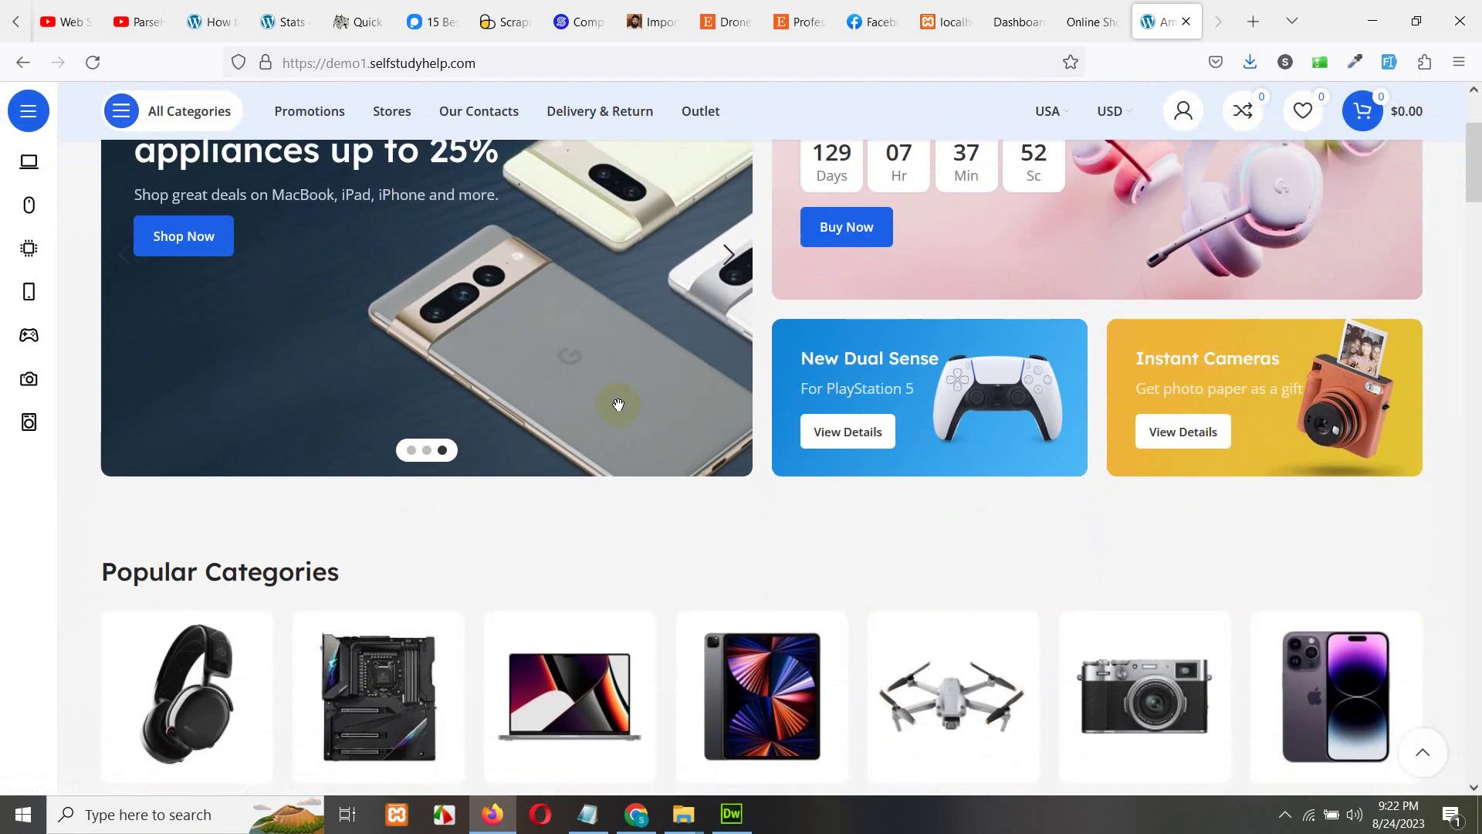
pyautogui.scroll(-3, 661, 429)
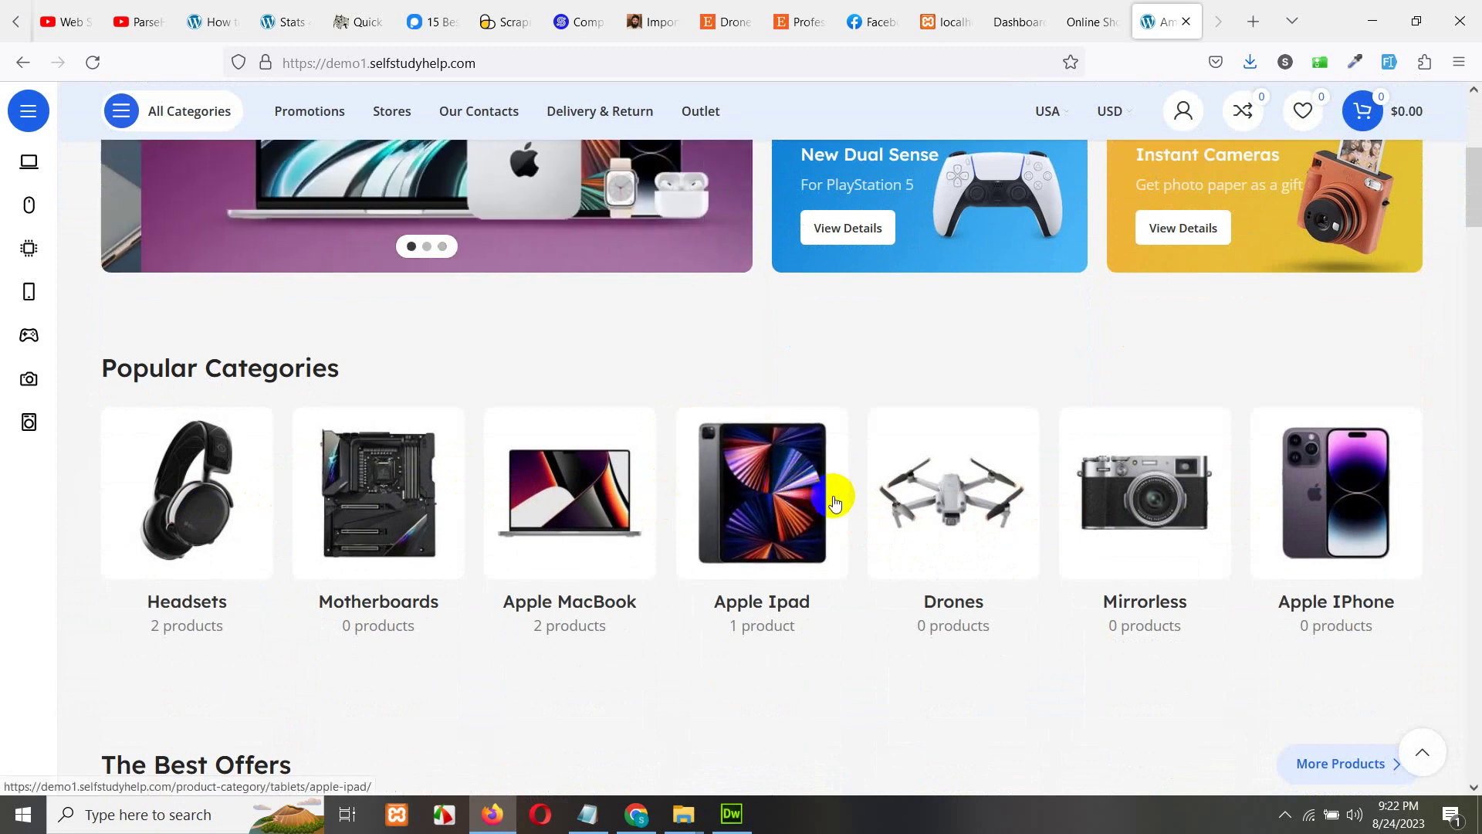
pyautogui.scroll(-1, 980, 635)
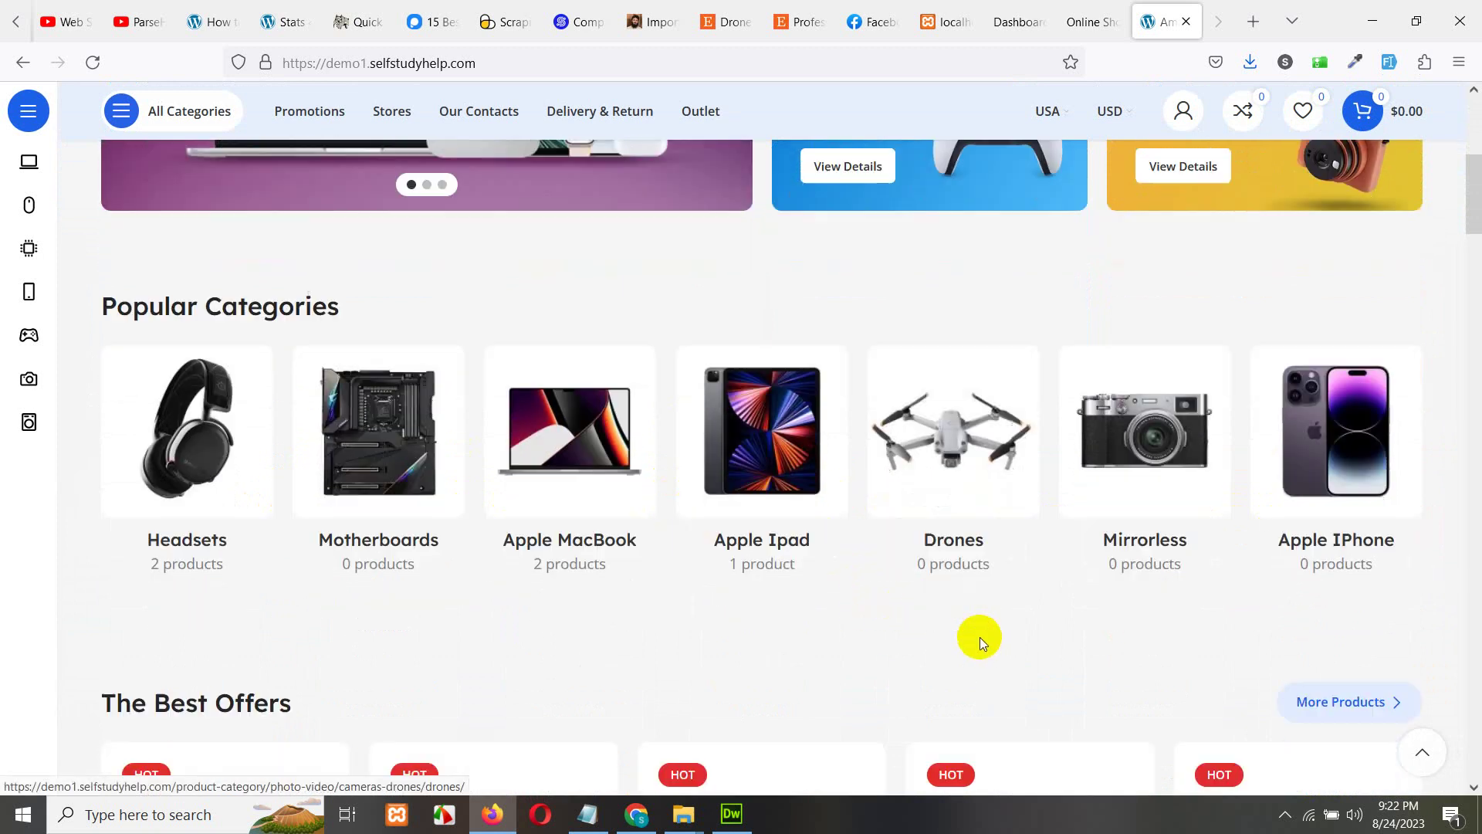
pyautogui.scroll(2, 974, 647)
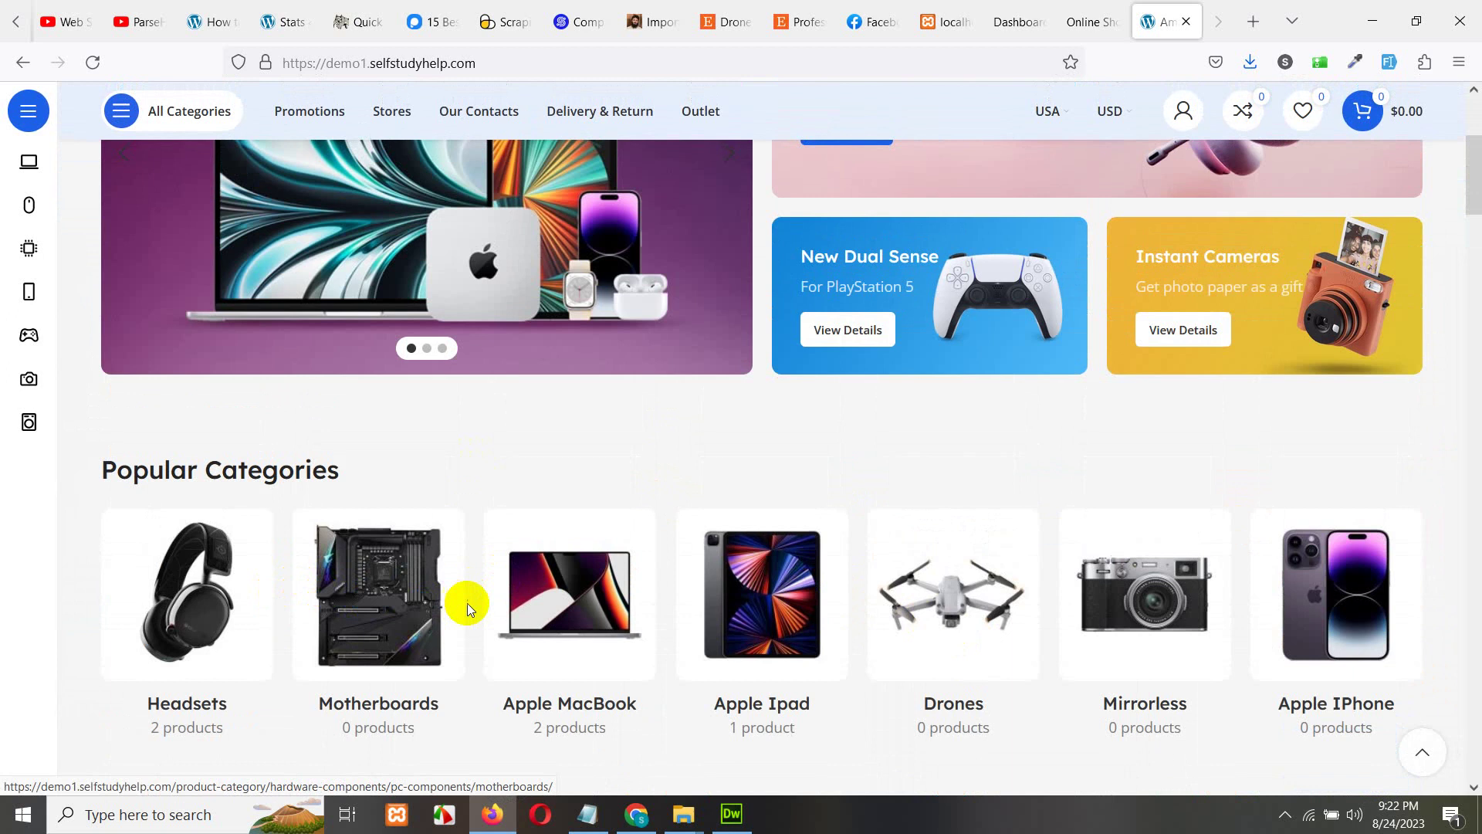
pyautogui.scroll(-3, 479, 607)
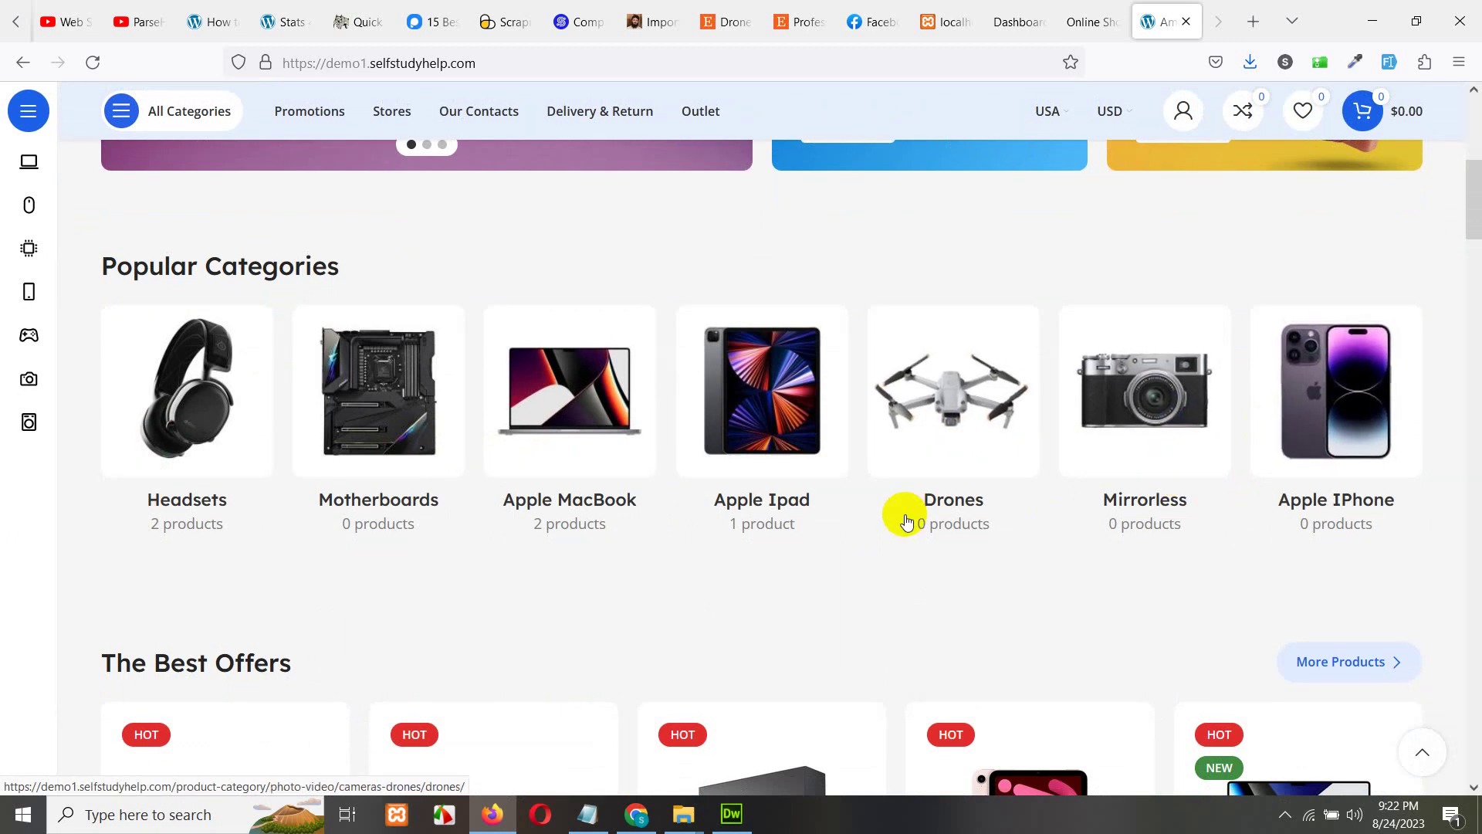
pyautogui.scroll(-6, 904, 512)
pyautogui.scroll(3, 546, 437)
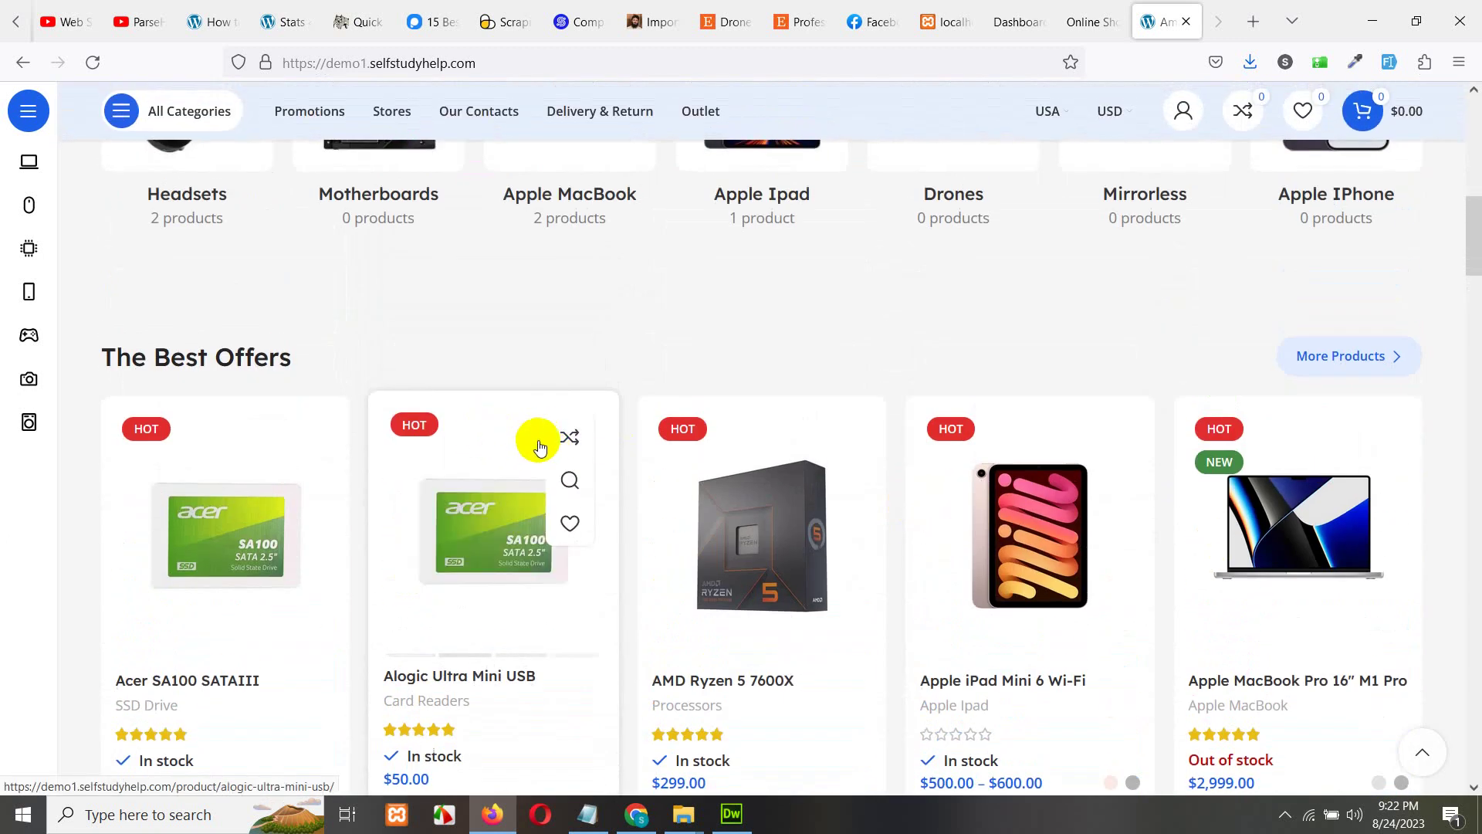
pyautogui.scroll(-1, 479, 432)
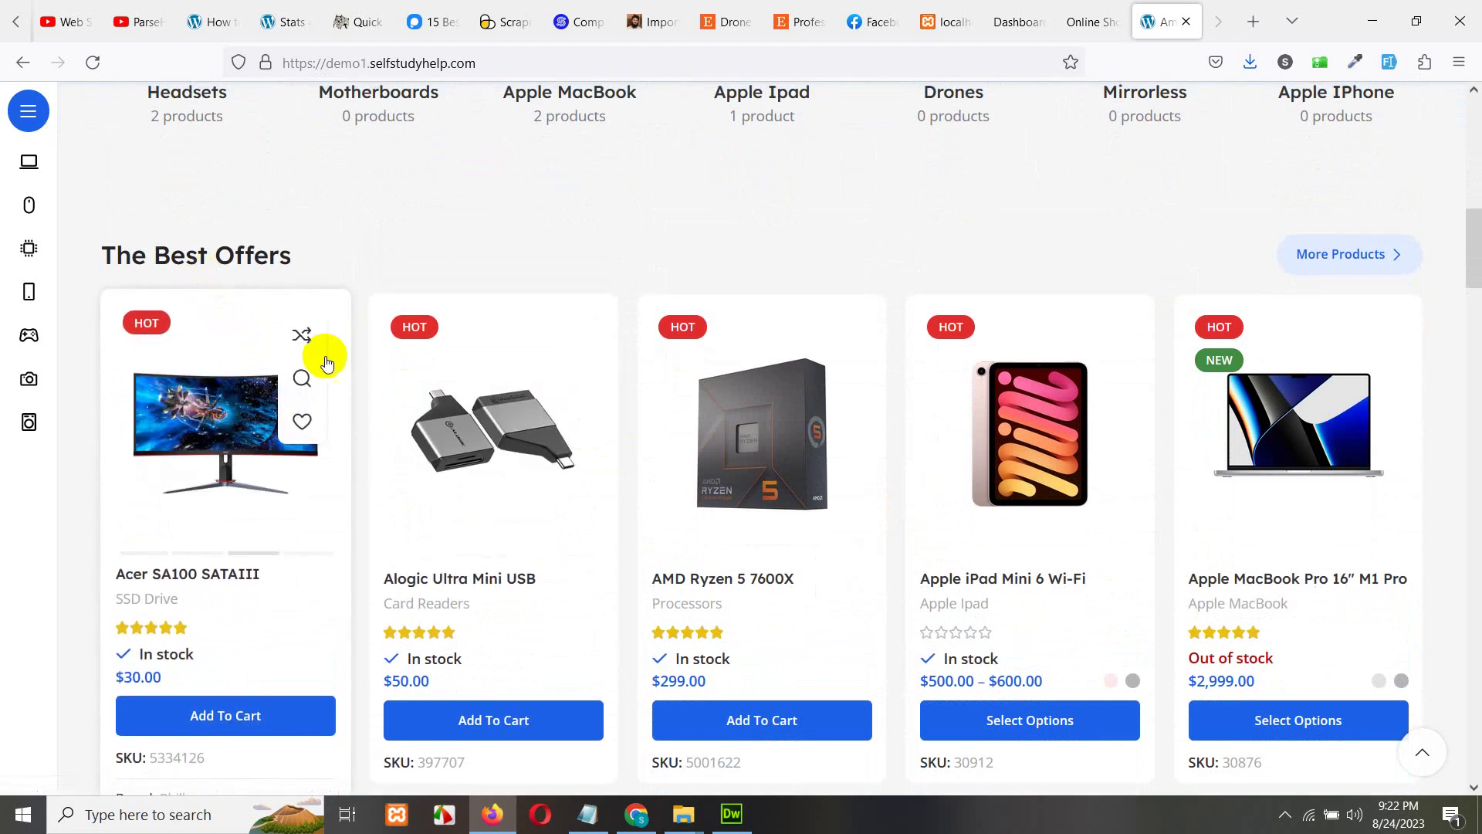
pyautogui.scroll(-2, 1290, 463)
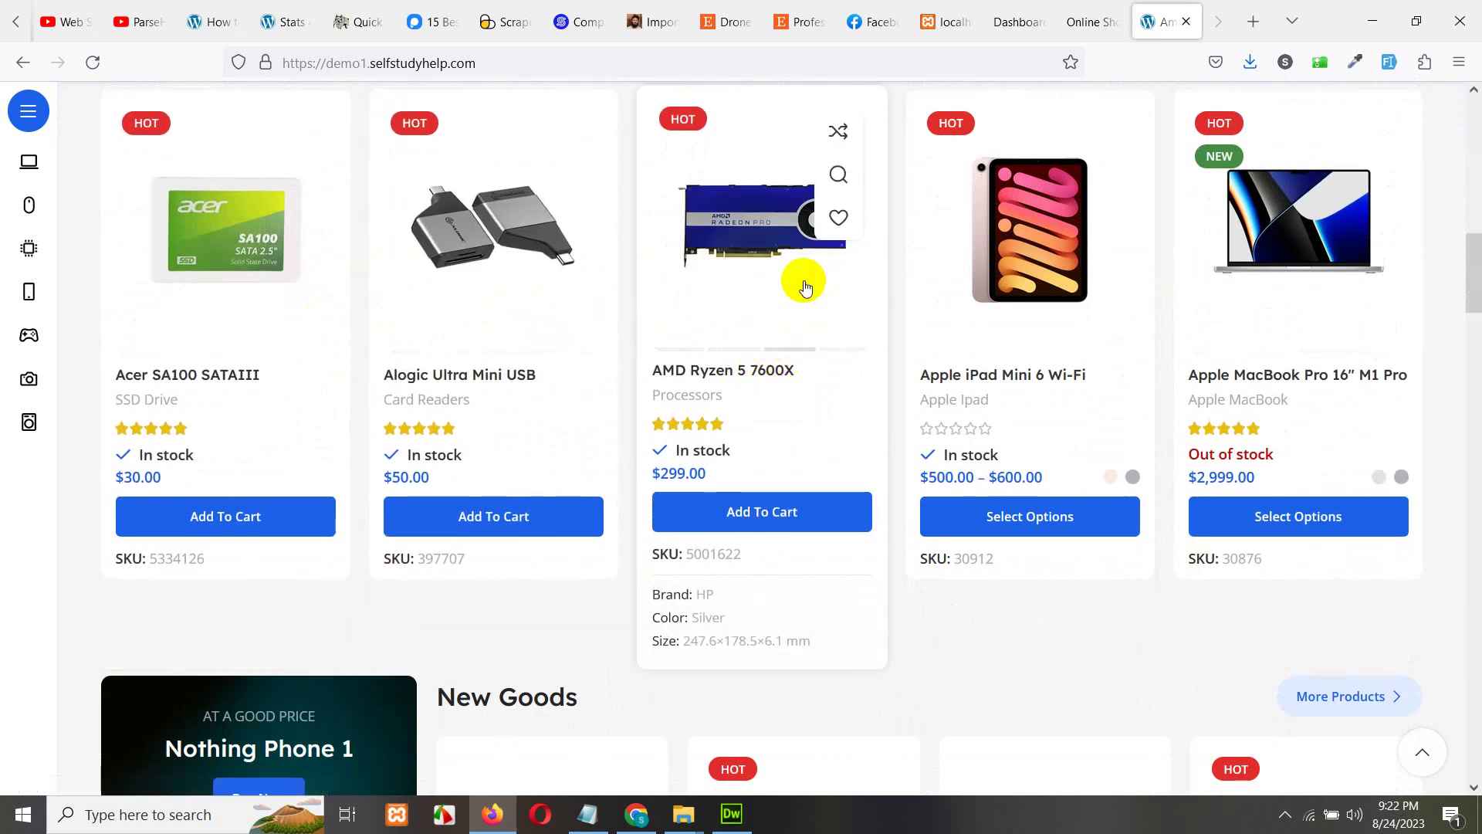
pyautogui.scroll(-2, 883, 389)
pyautogui.scroll(3, 884, 389)
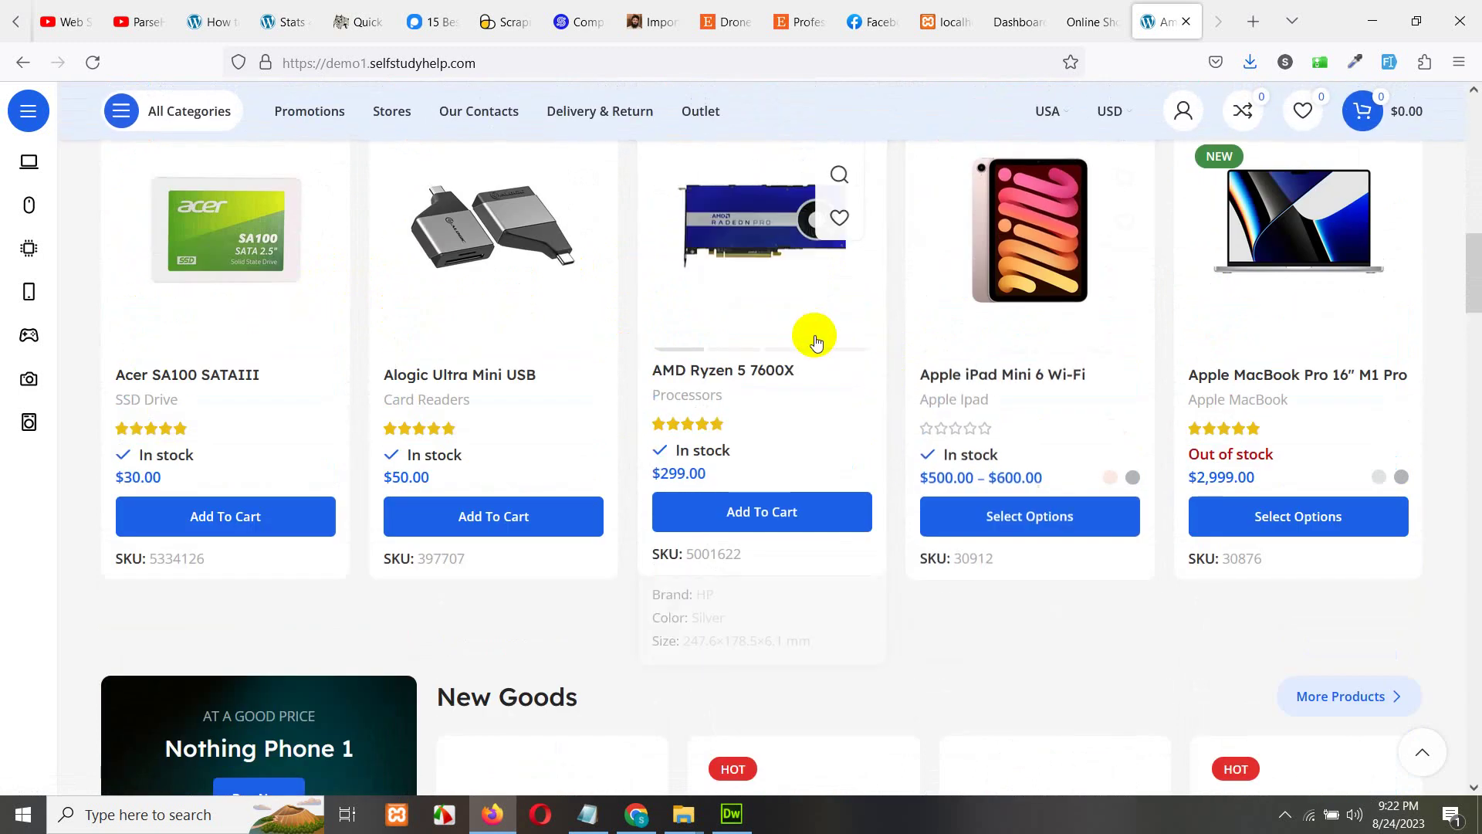
pyautogui.scroll(-6, 903, 391)
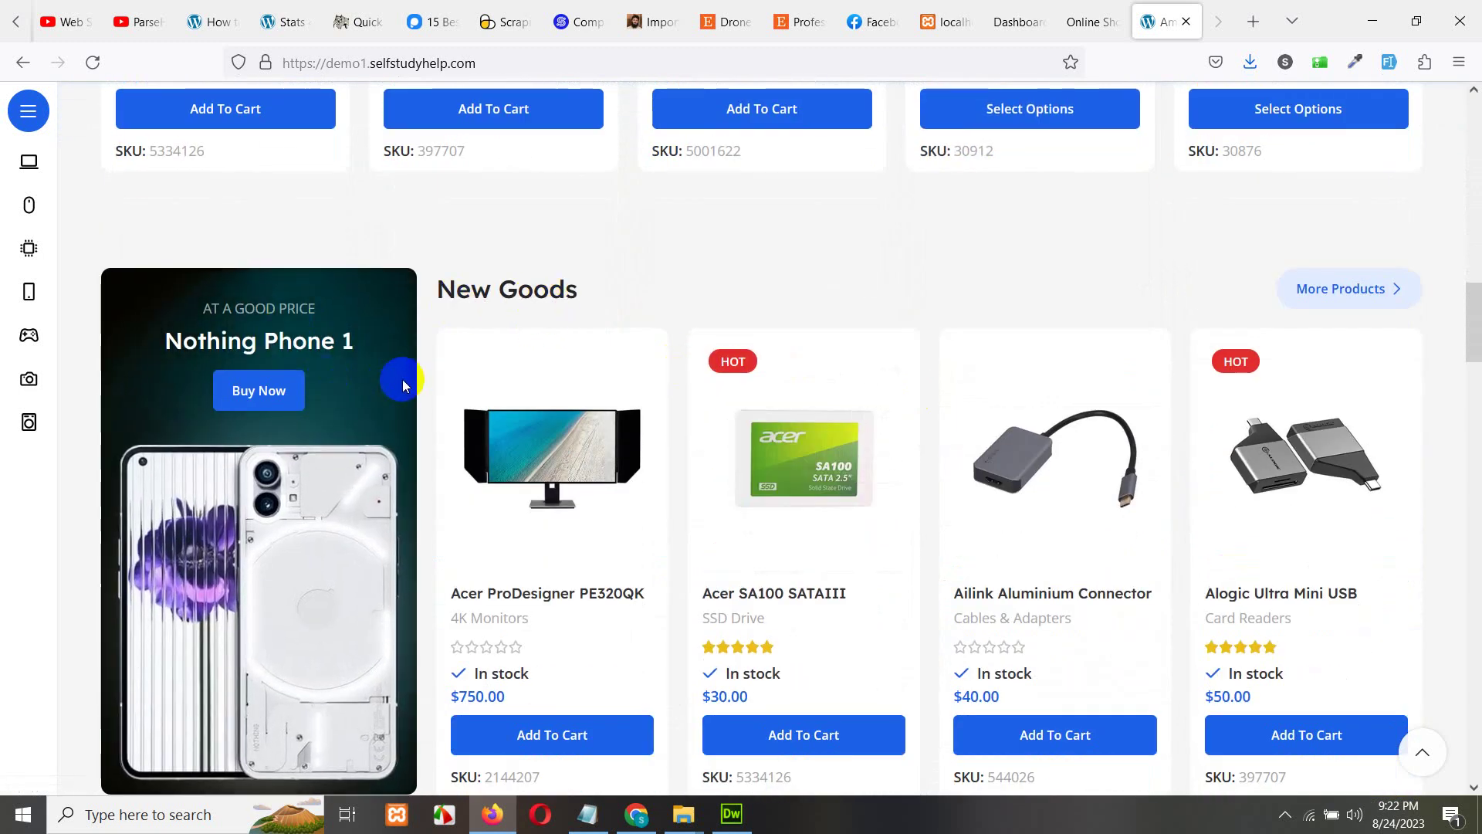
pyautogui.scroll(-1, 340, 302)
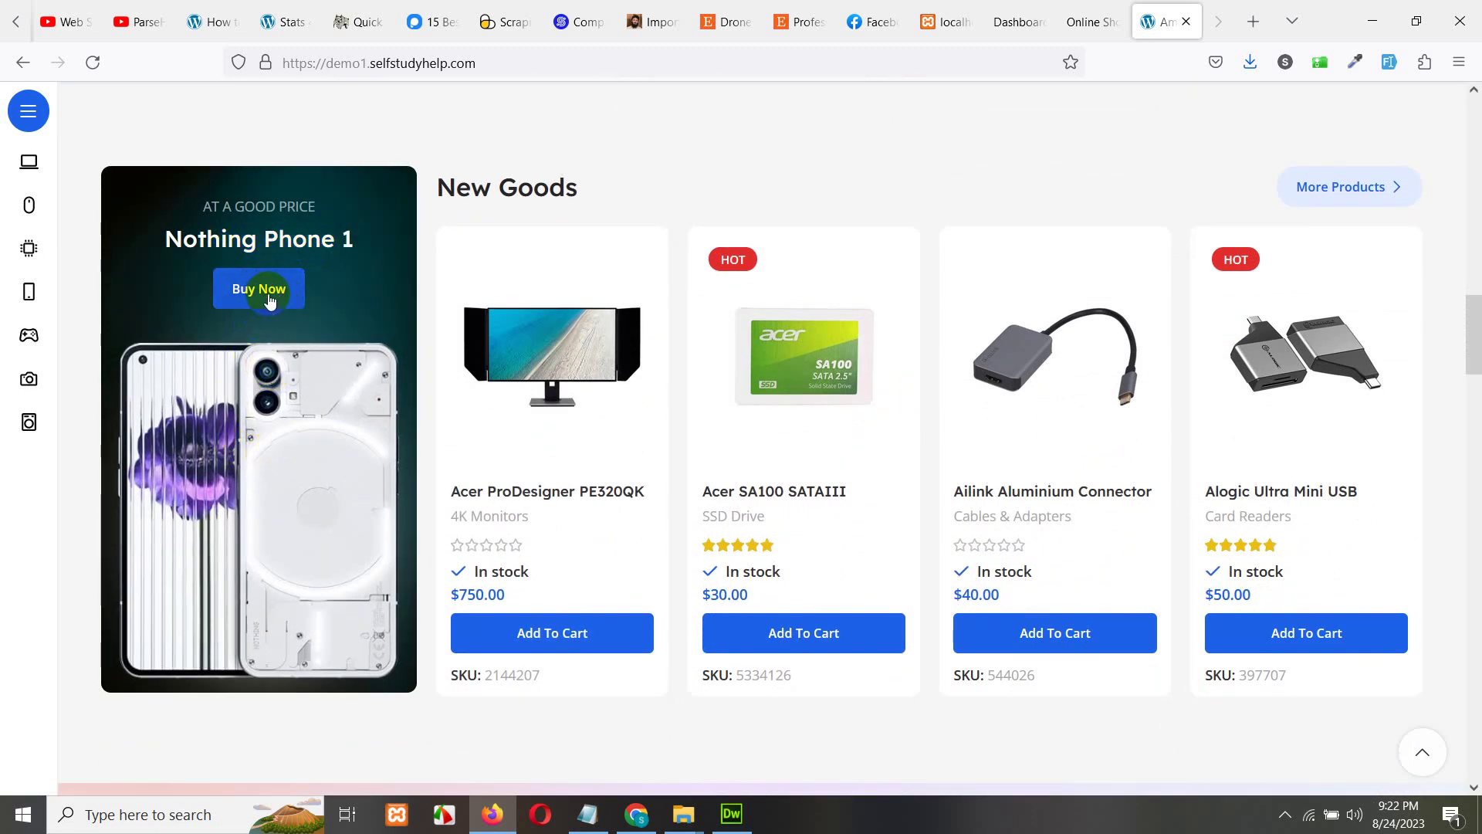
pyautogui.scroll(-1, 1337, 363)
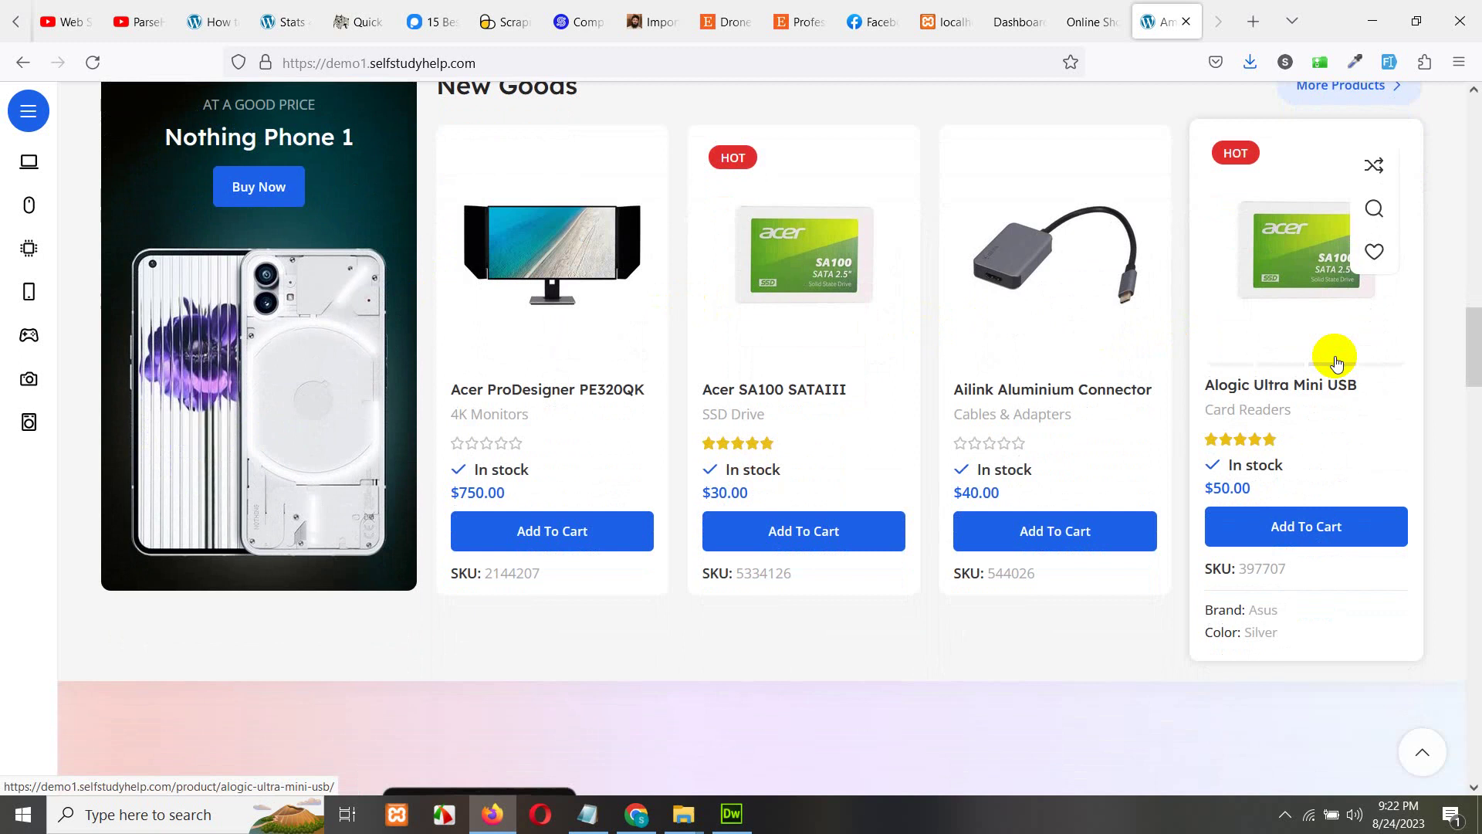
pyautogui.scroll(1, 1337, 363)
pyautogui.scroll(-2, 1249, 238)
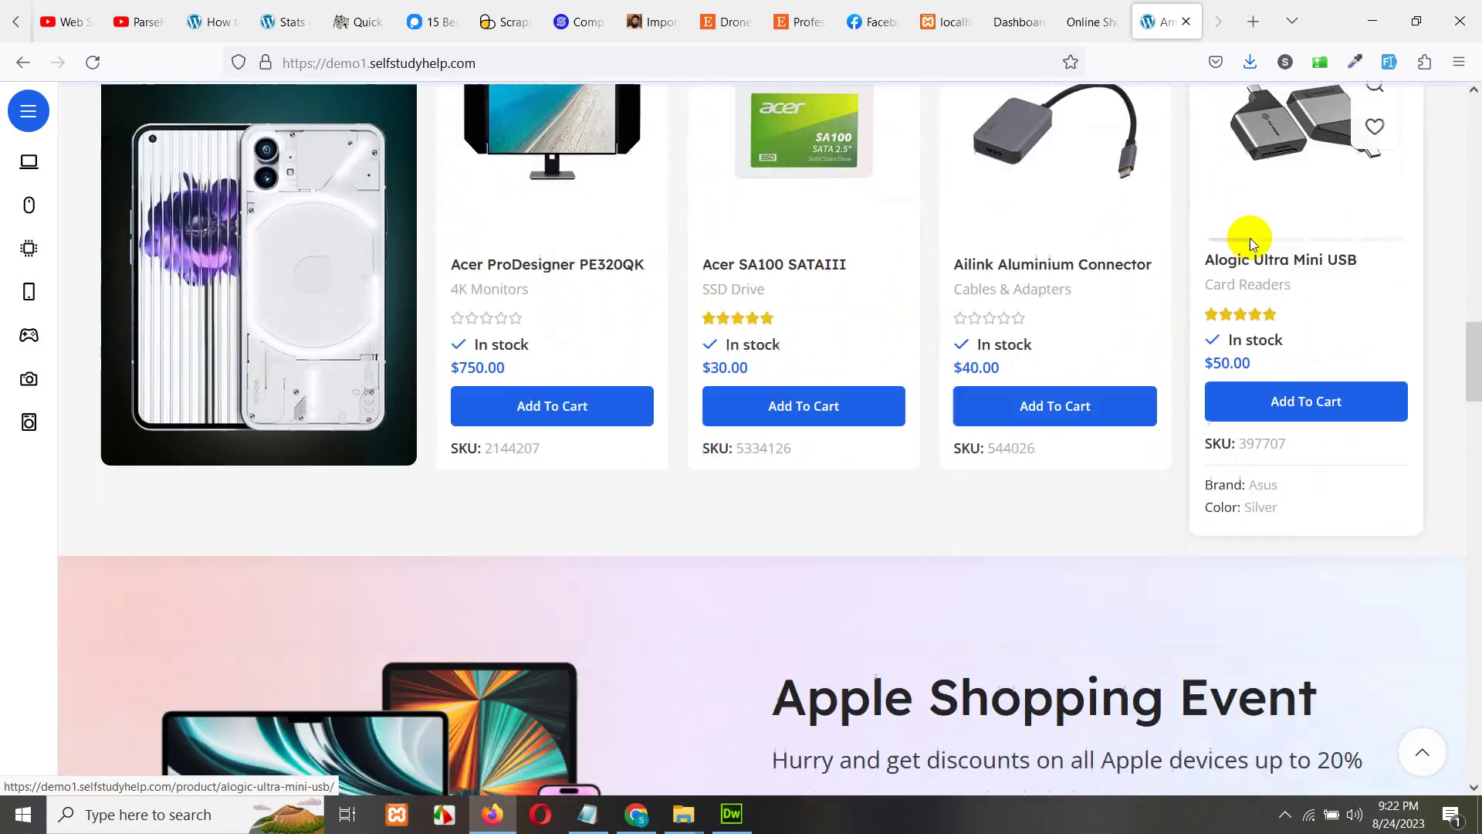
pyautogui.scroll(-5, 1249, 238)
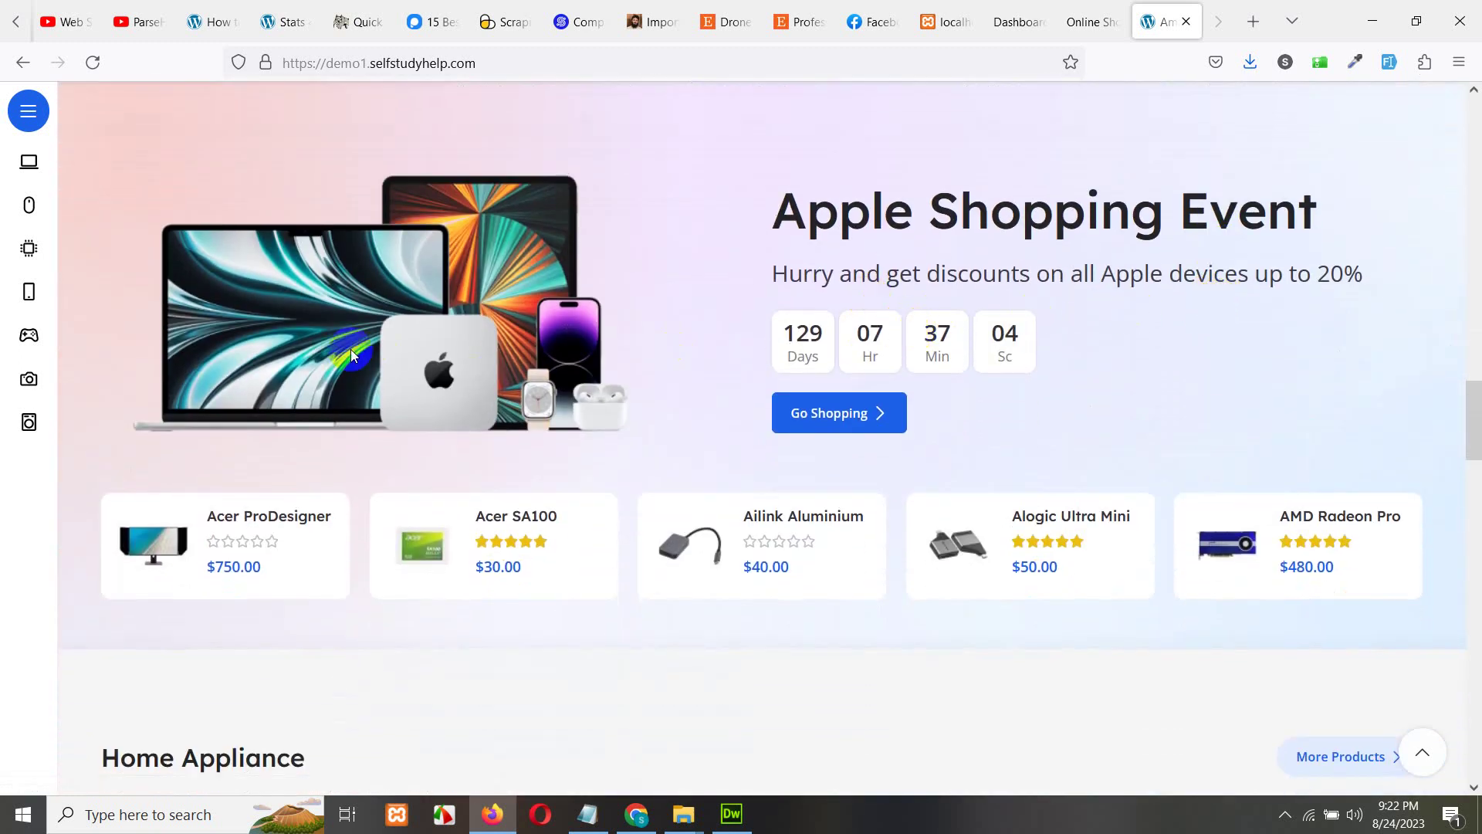
pyautogui.scroll(-2, 506, 421)
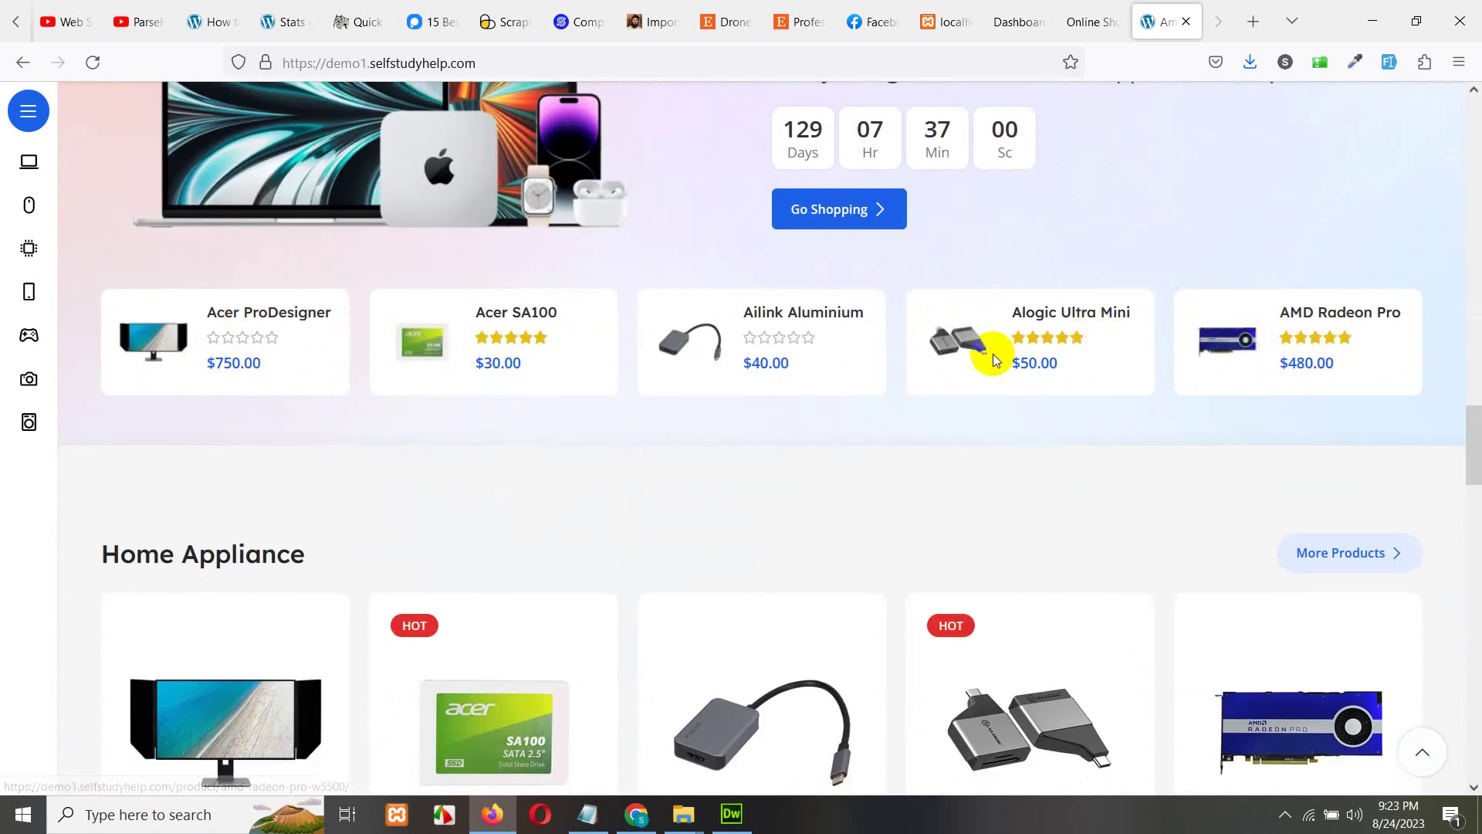
pyautogui.scroll(-4, 438, 428)
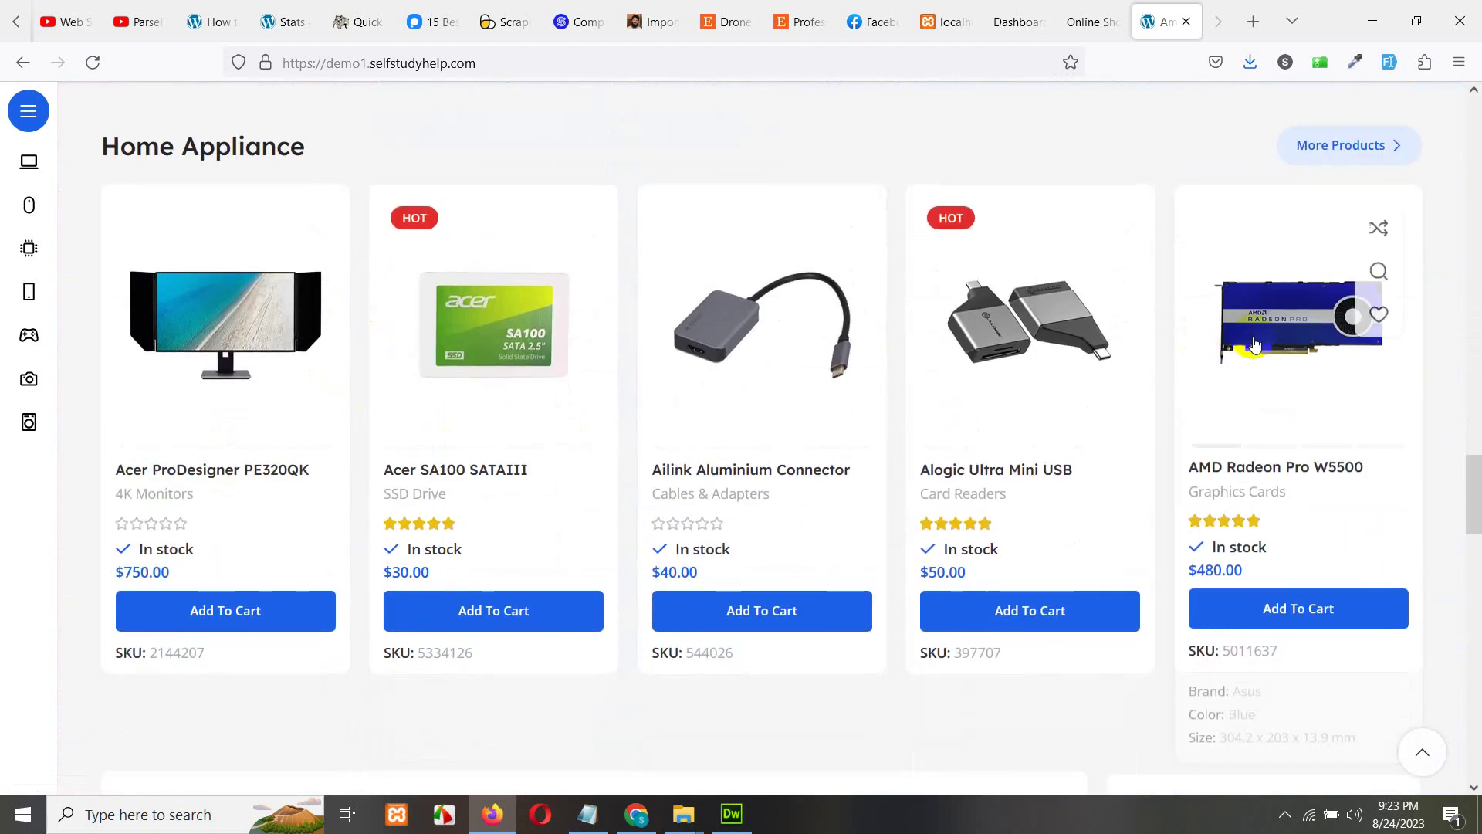
pyautogui.scroll(-4, 1231, 341)
pyautogui.scroll(-5, 772, 454)
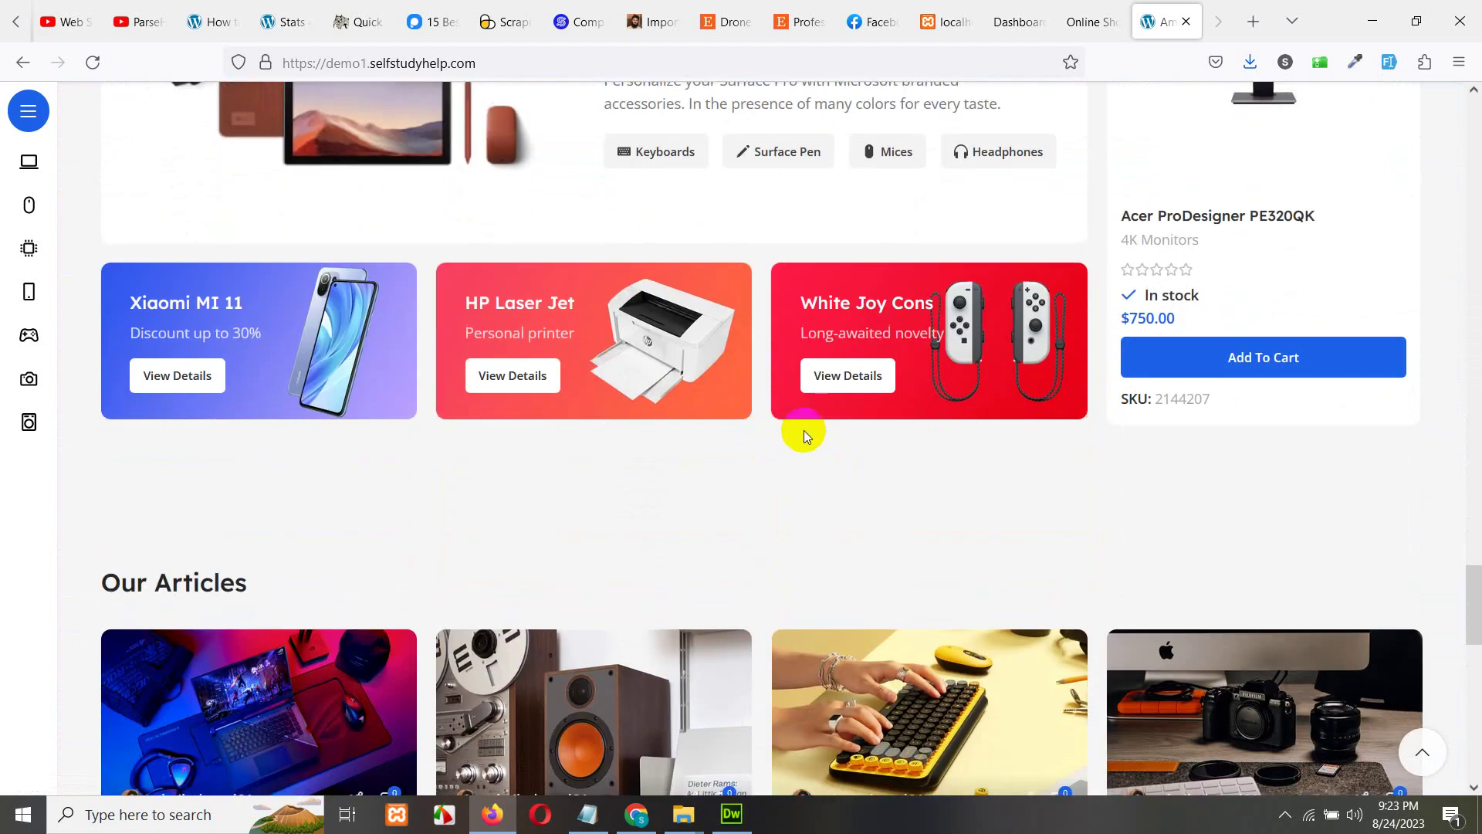
pyautogui.scroll(-3, 864, 427)
pyautogui.scroll(4, 867, 374)
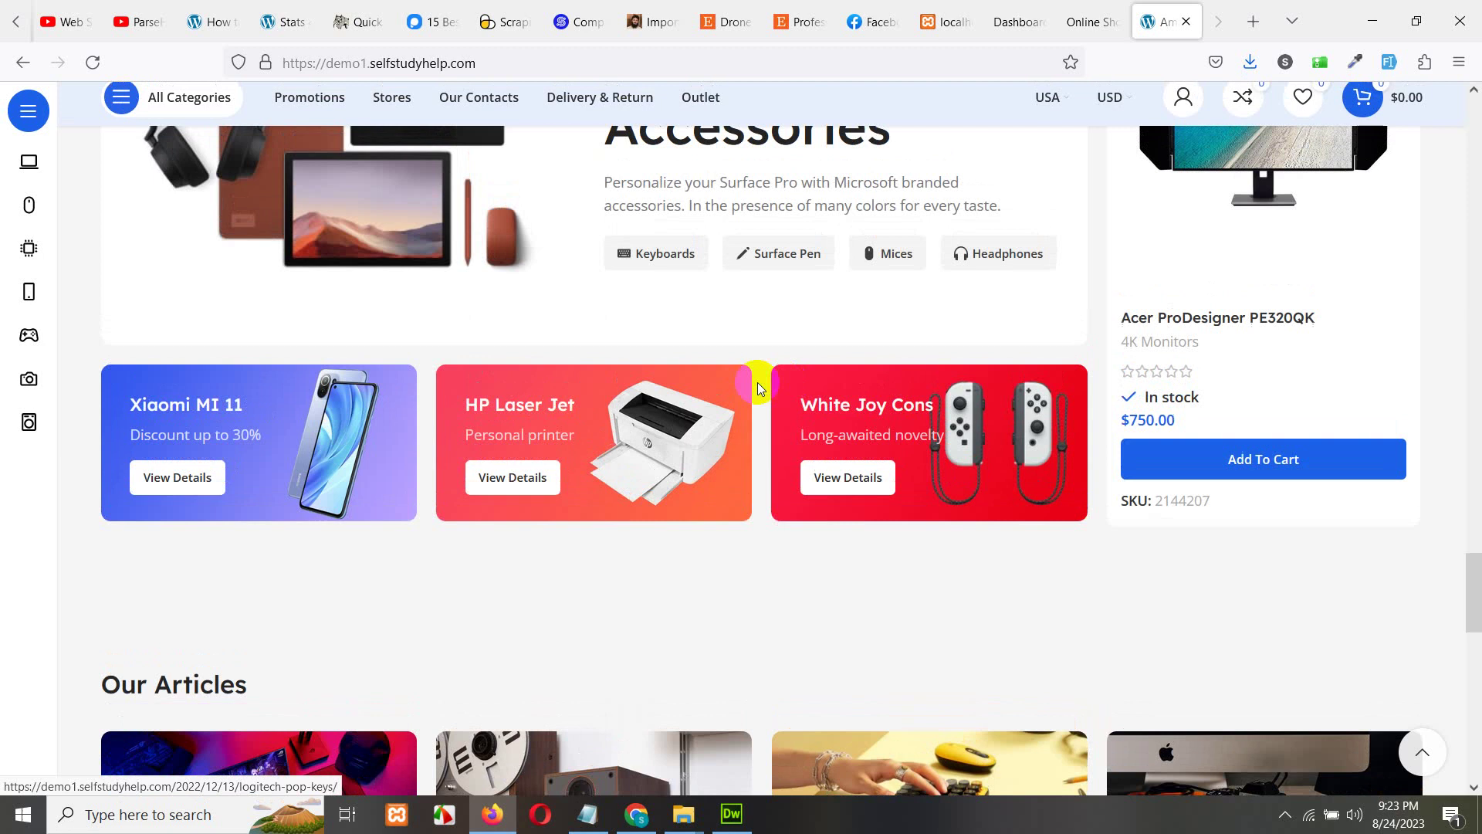
pyautogui.scroll(-2, 989, 461)
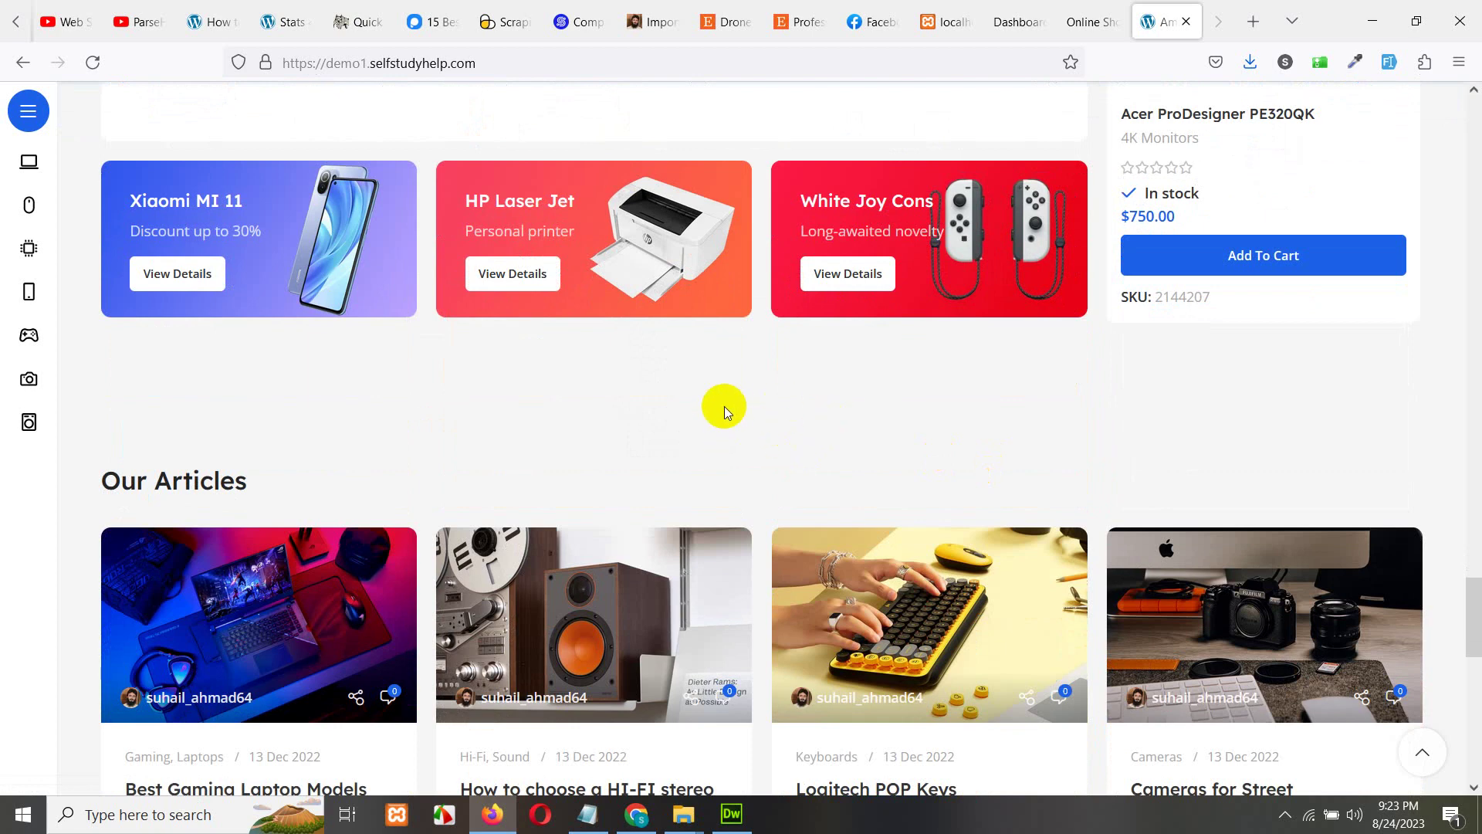
pyautogui.scroll(5, 724, 406)
pyautogui.scroll(-2, 572, 386)
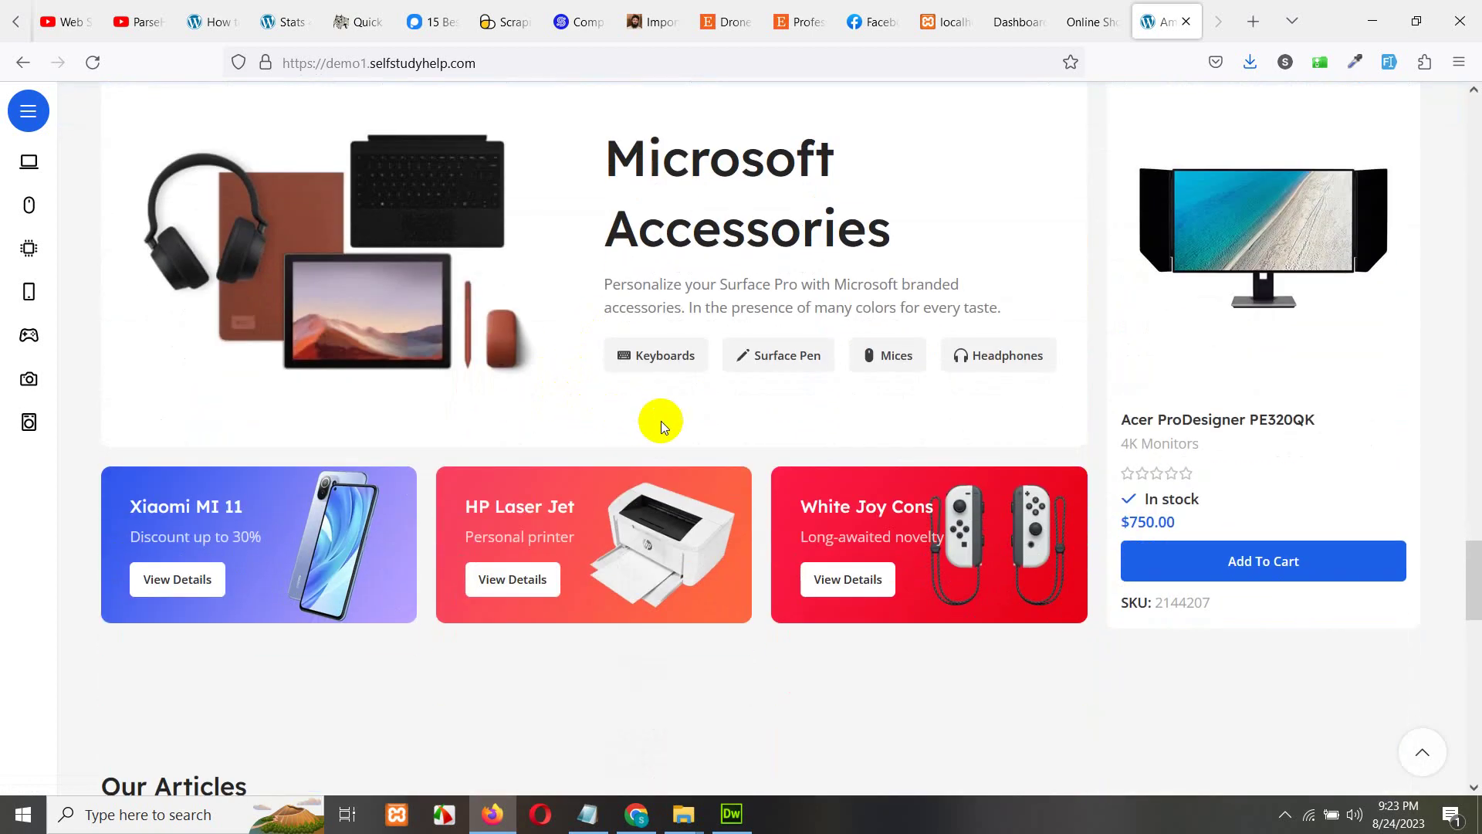
pyautogui.scroll(4, 767, 416)
pyautogui.scroll(-14, 786, 437)
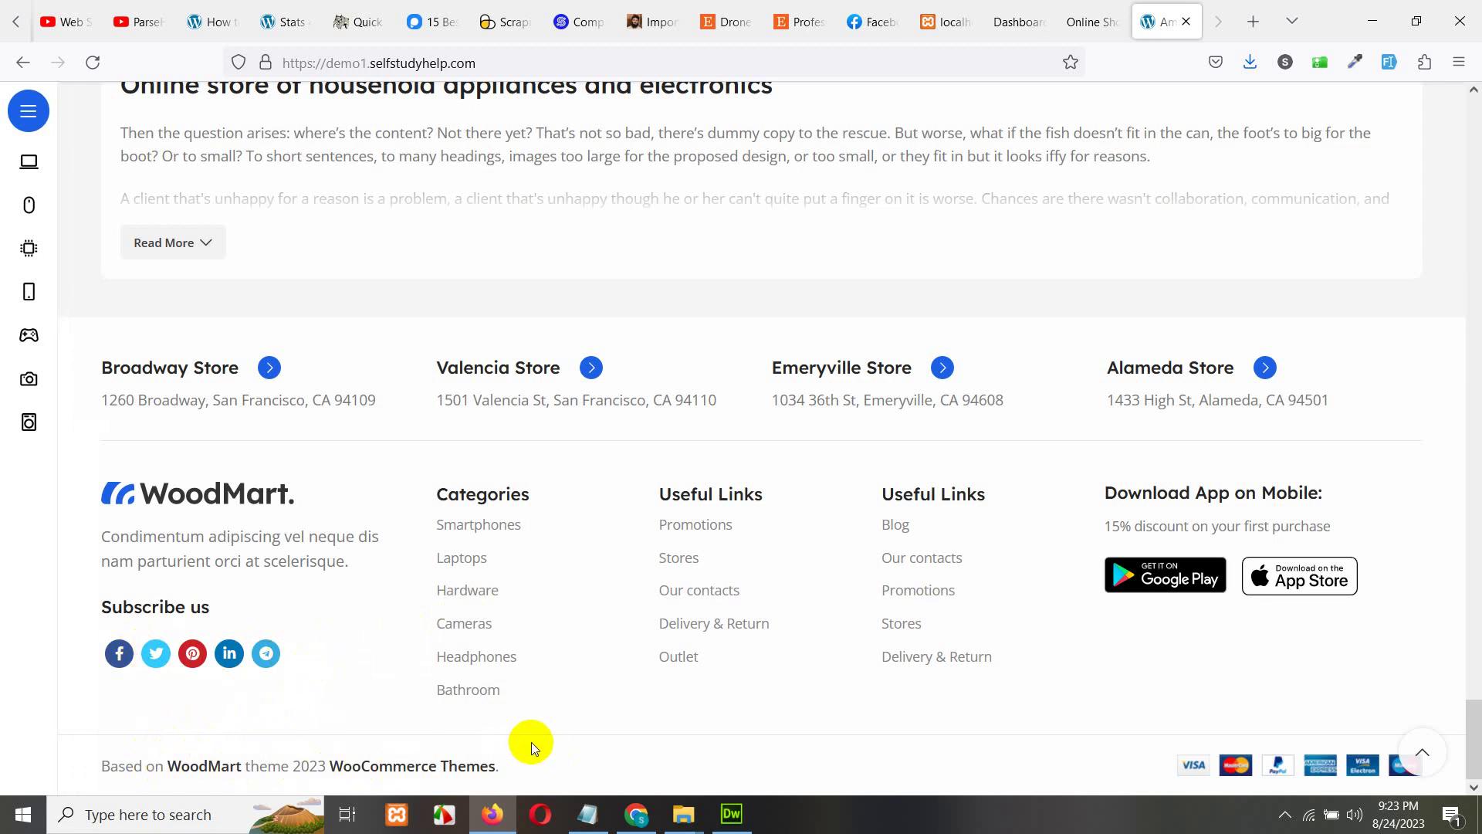
pyautogui.scroll(20, 1097, 519)
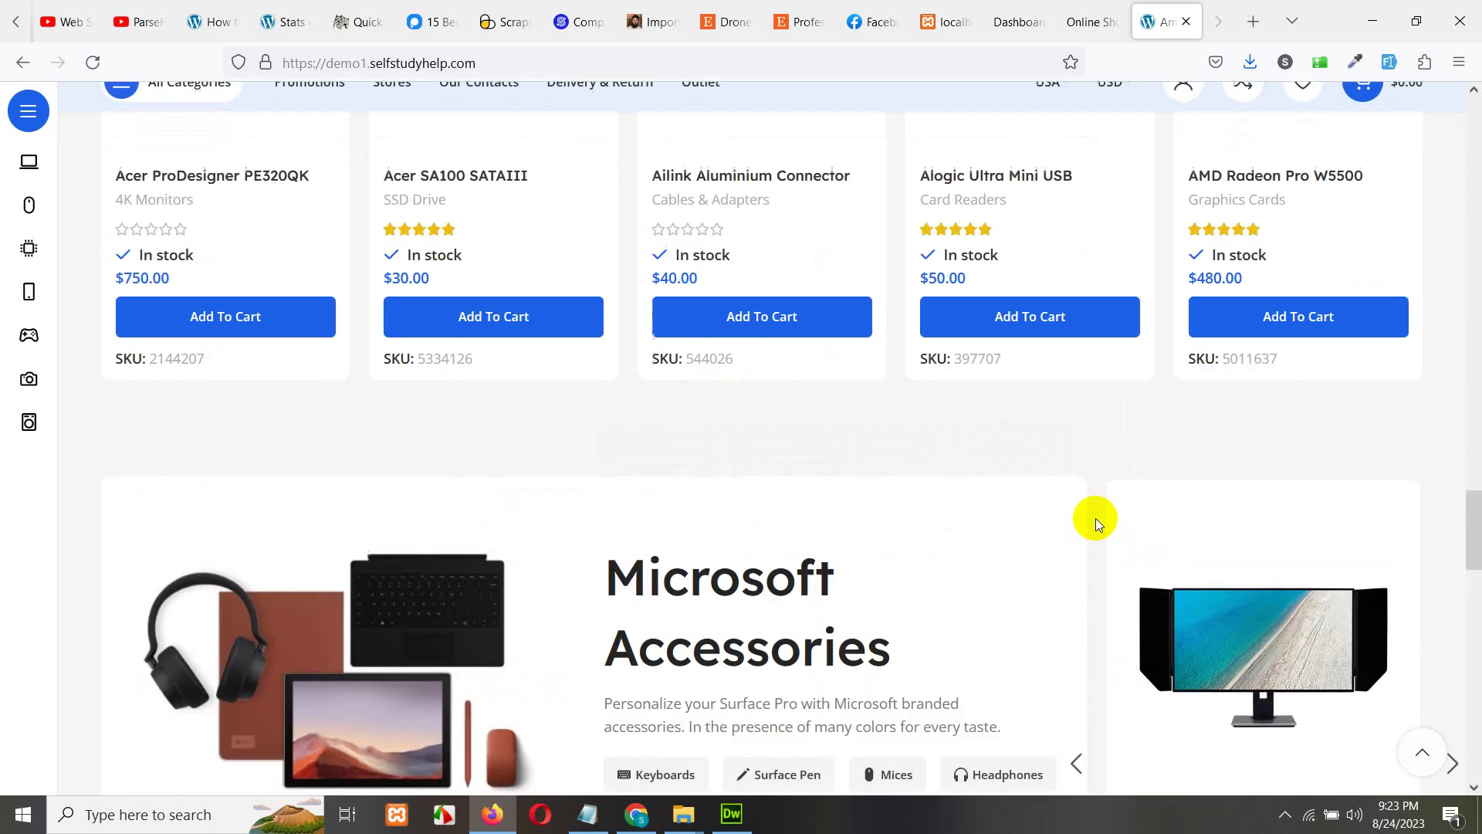
pyautogui.scroll(10, 1097, 525)
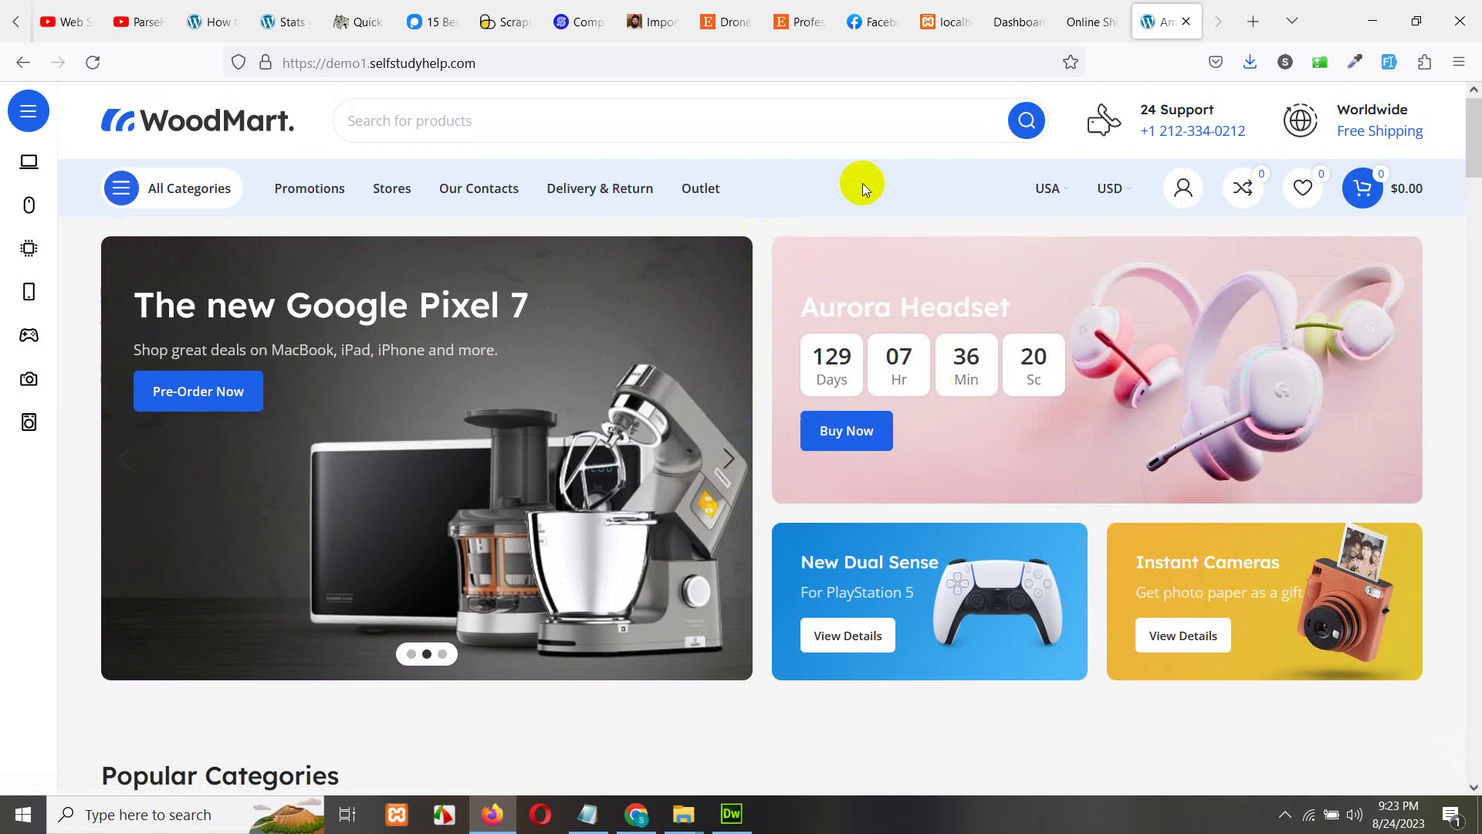
# - Switch to the new site's admin dashboard and check its web address
pyautogui.click(1012, 24)
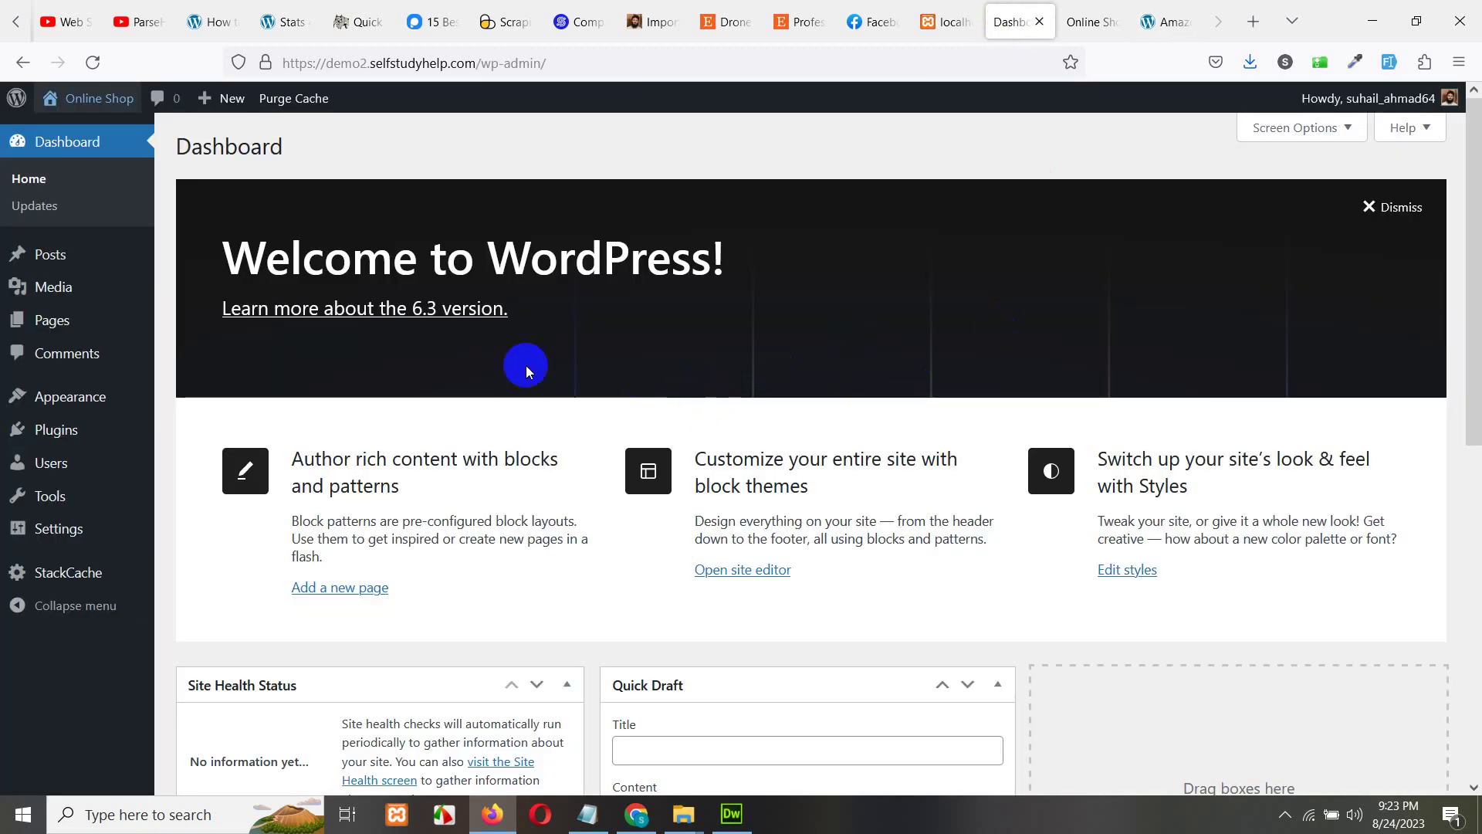
pyautogui.doubleClick(363, 63)
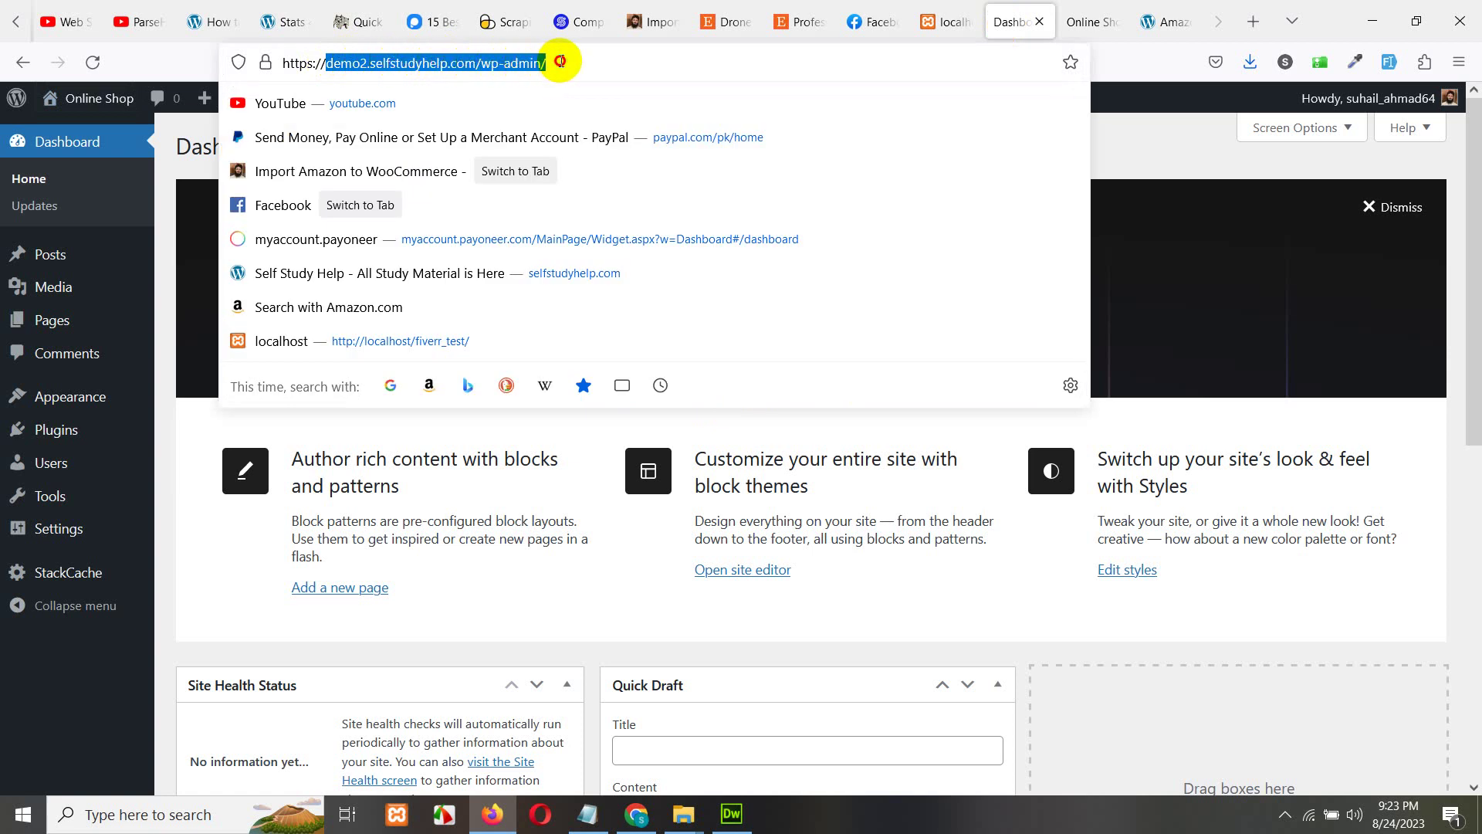
pyautogui.click(991, 513)
# - View the Online Shop front page's default blog layout, then return to the dashboard
pyautogui.click(1077, 9)
pyautogui.scroll(-5, 618, 363)
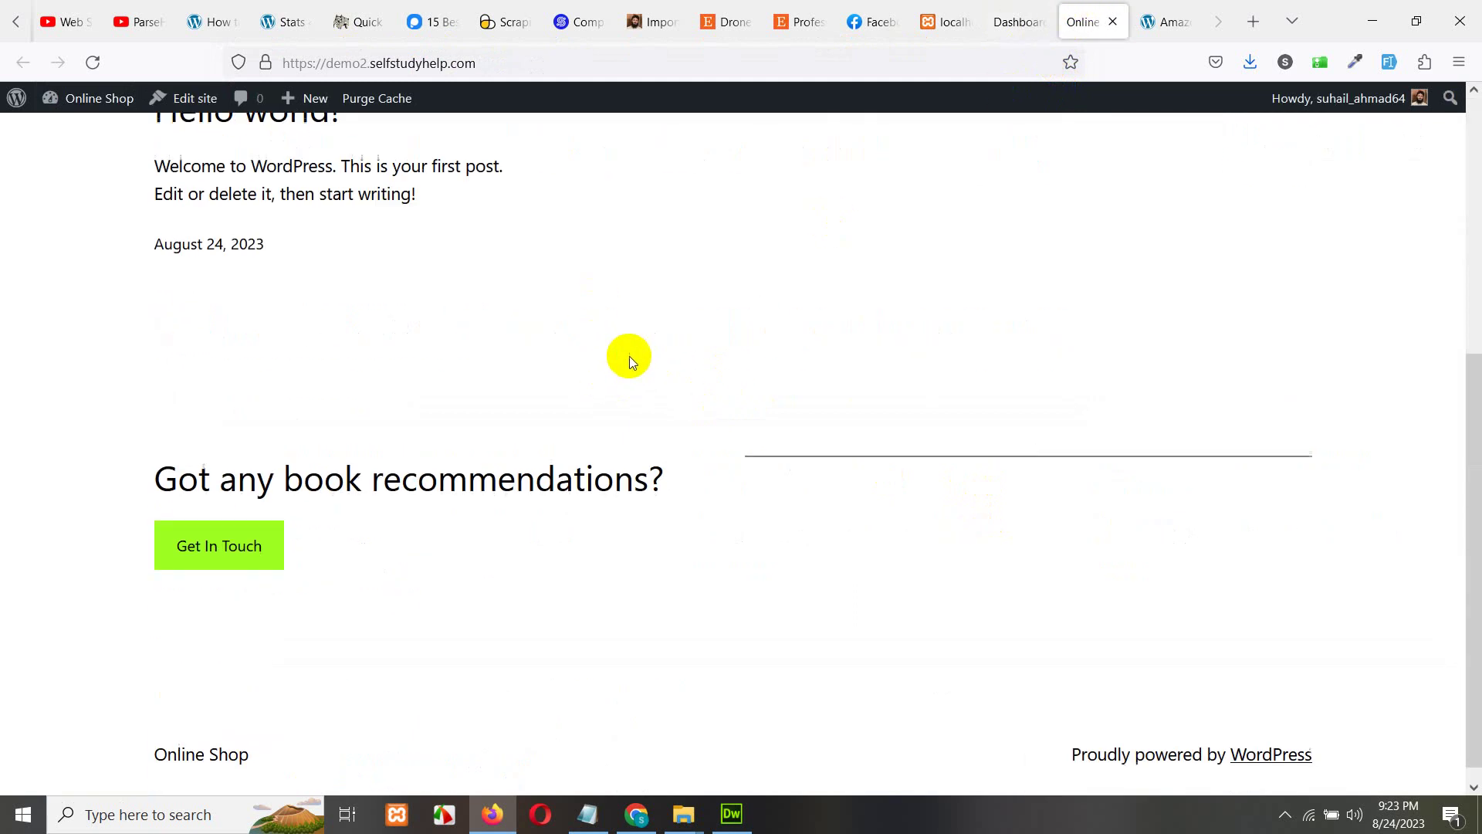
pyautogui.scroll(5, 648, 378)
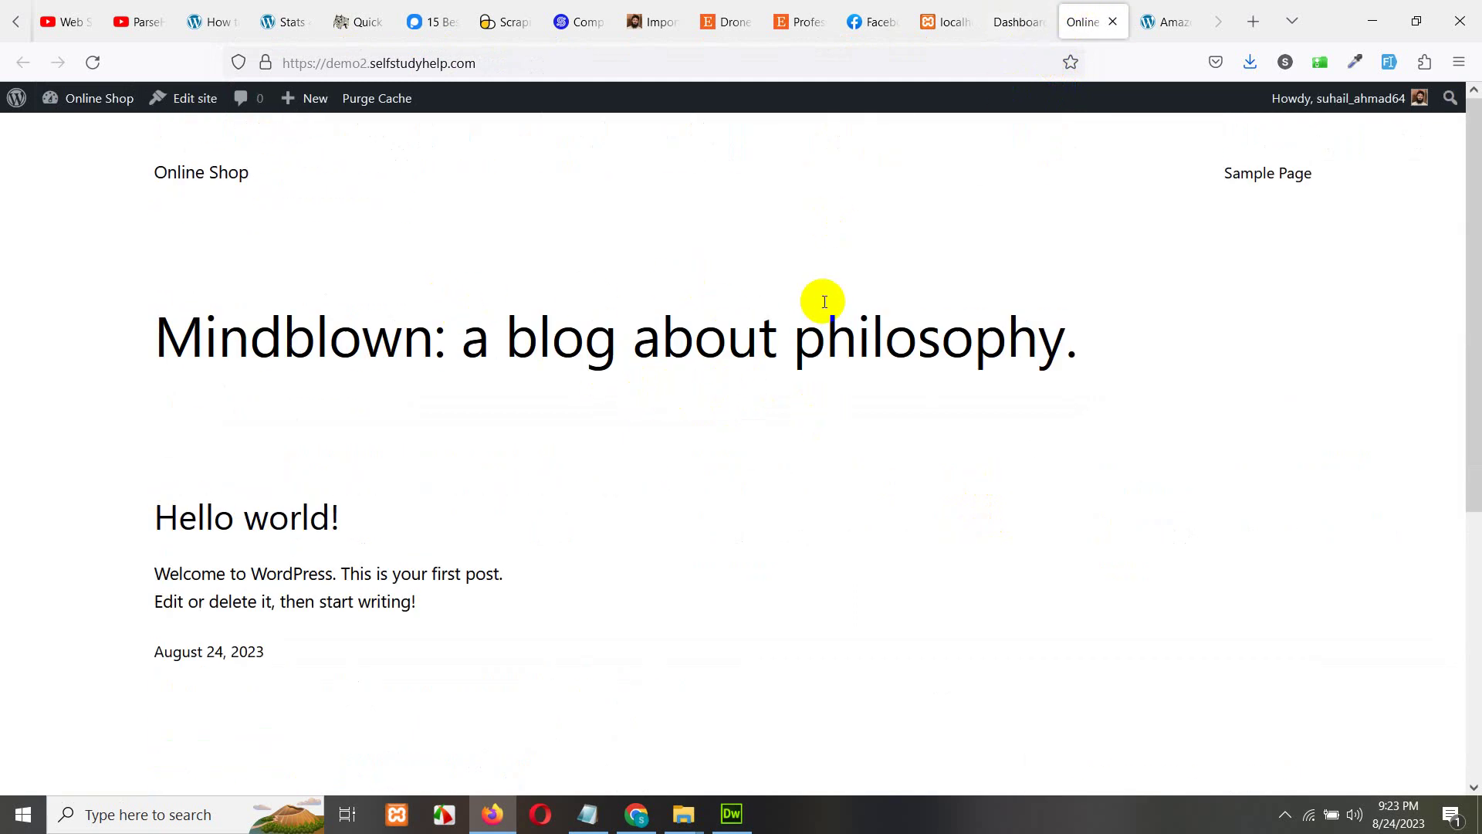
pyautogui.click(1016, 8)
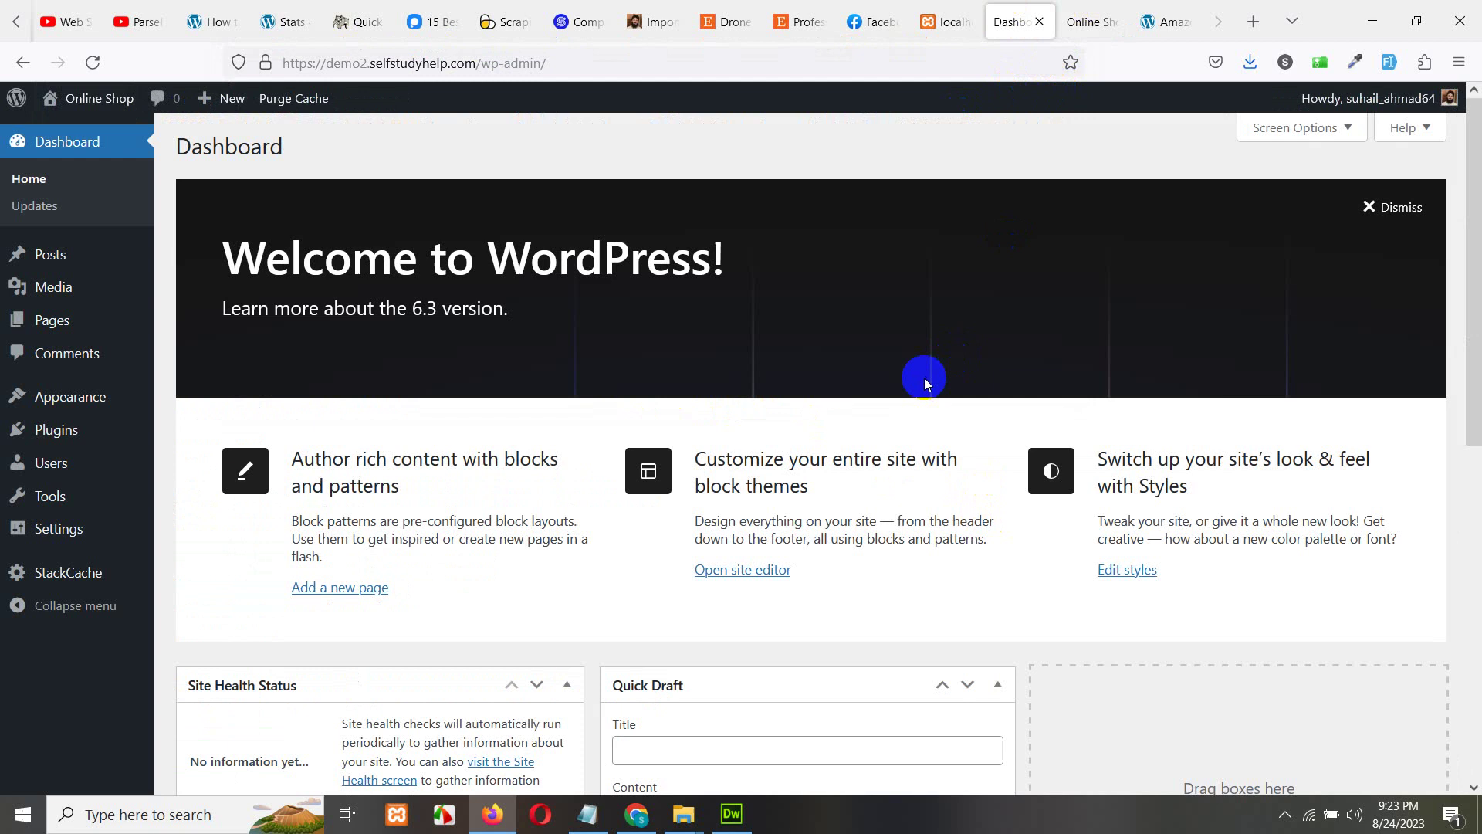
# - Search the plugin directory for 'all in one migrate'
pyautogui.scroll(-4, 946, 506)
pyautogui.scroll(4, 946, 508)
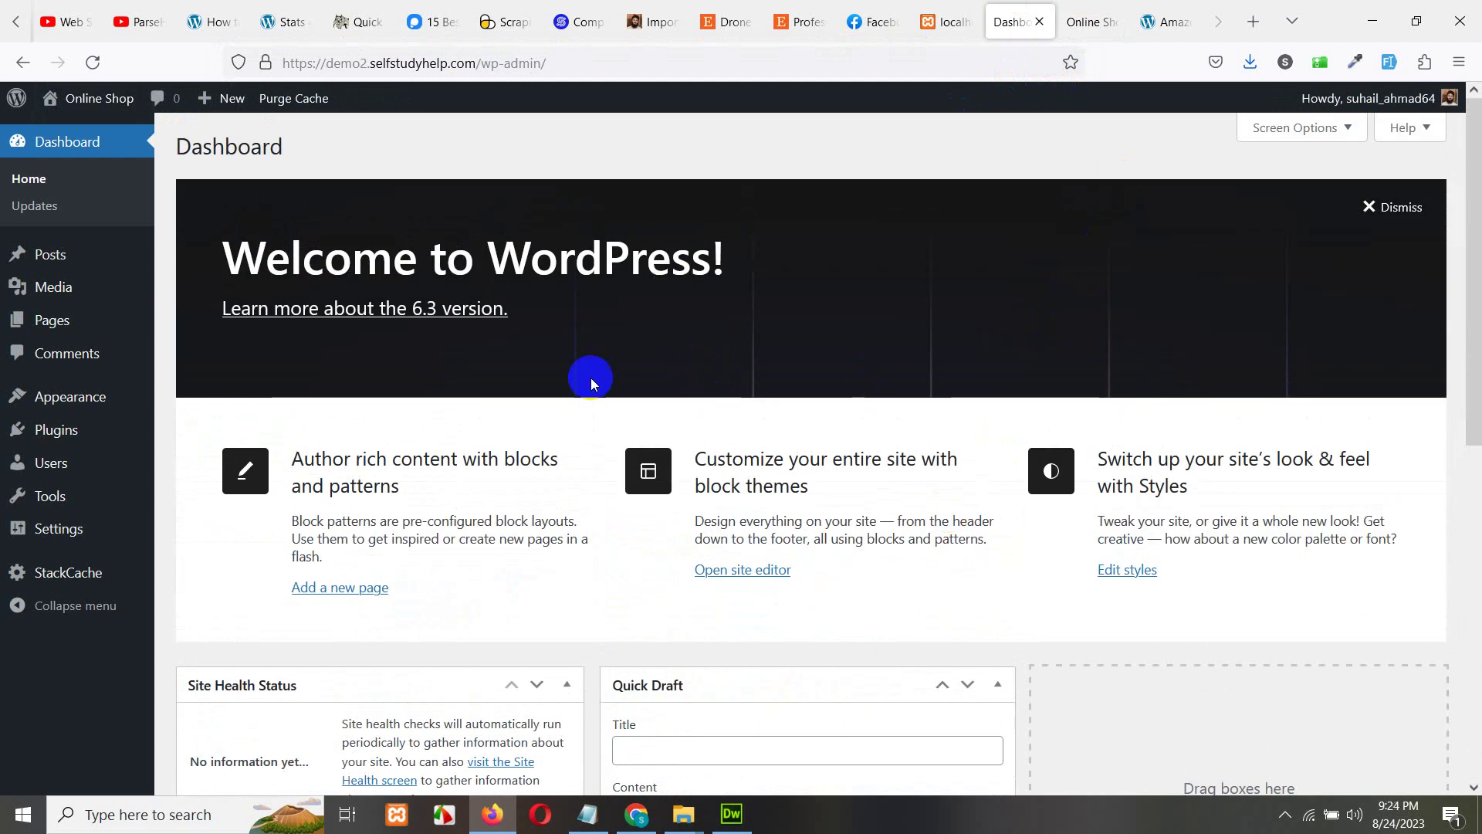
pyautogui.moveTo(61, 440)
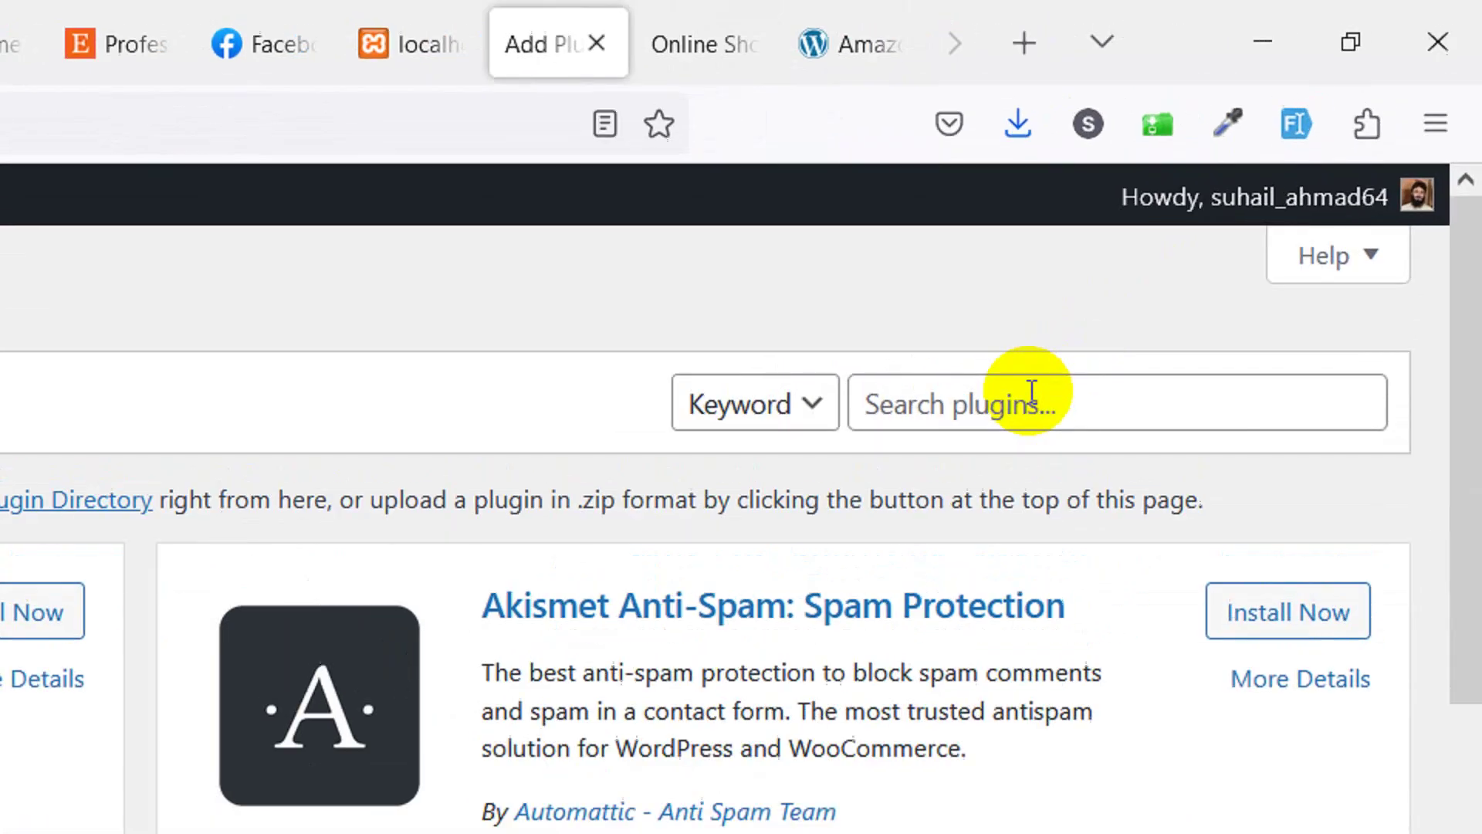
pyautogui.click(1258, 197)
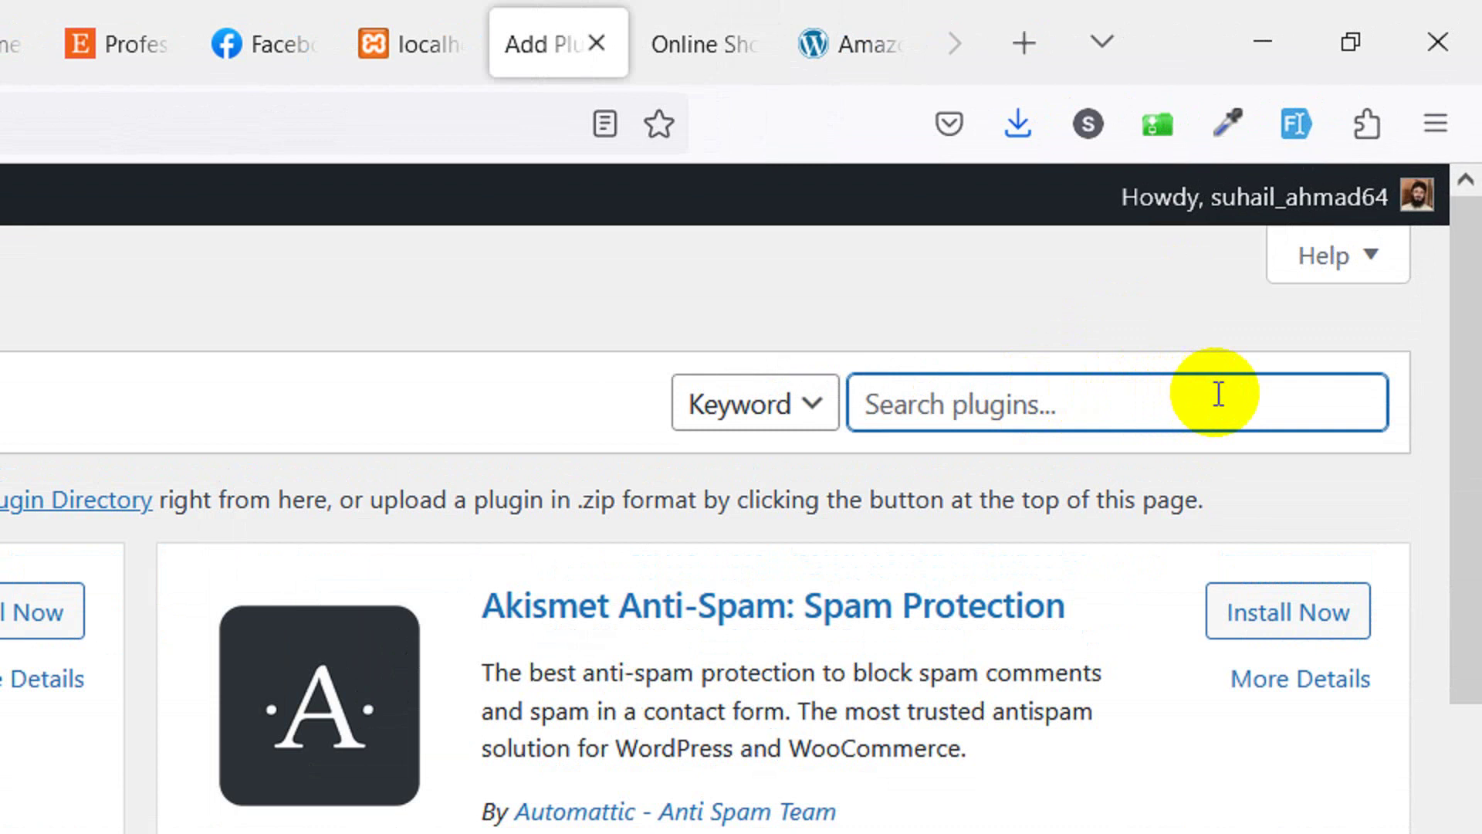
pyautogui.write('all in io')
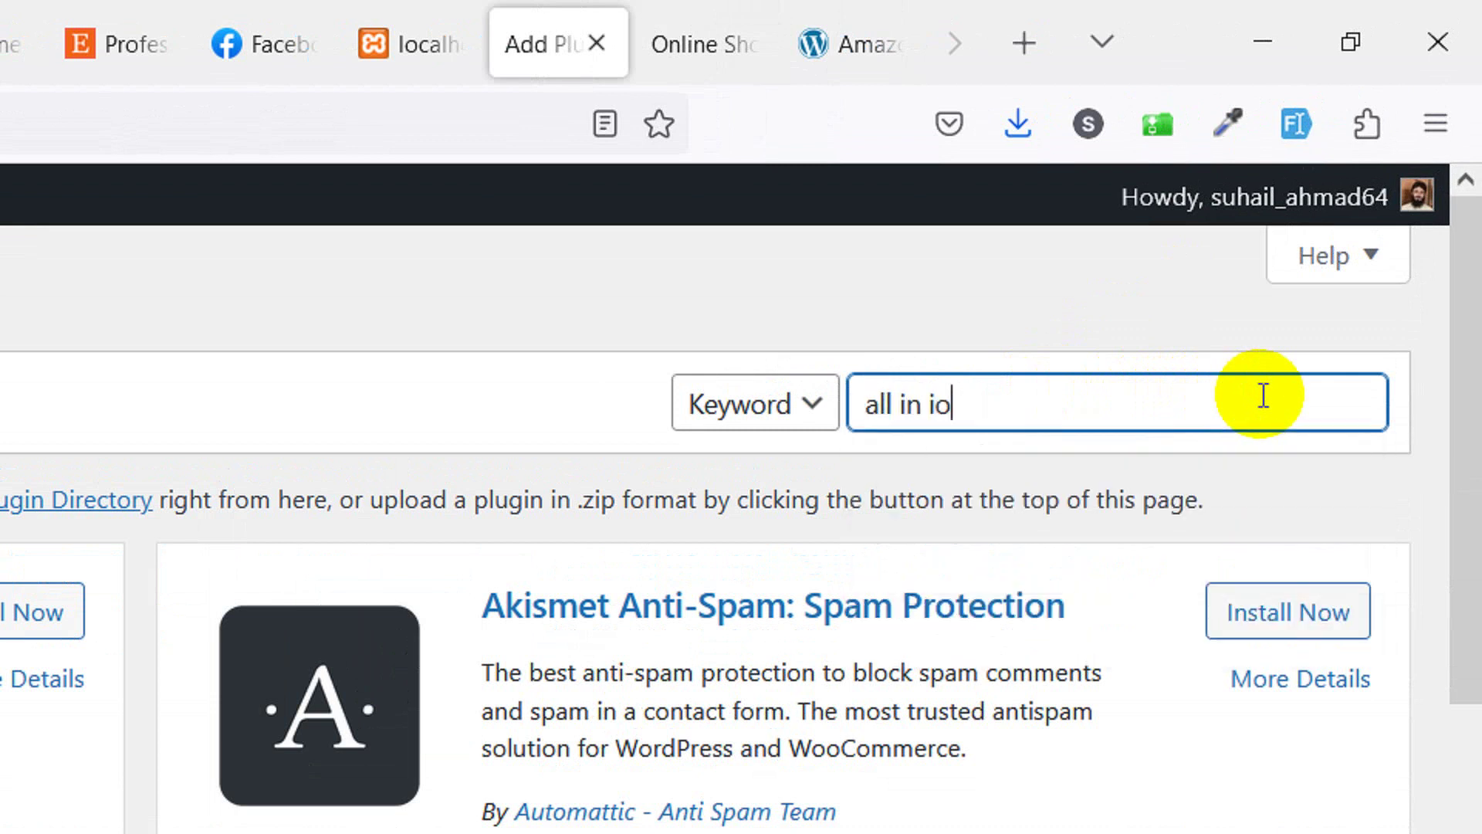
pyautogui.press('BackSpace')
pyautogui.press('BackSpace')
pyautogui.write('one migrate')
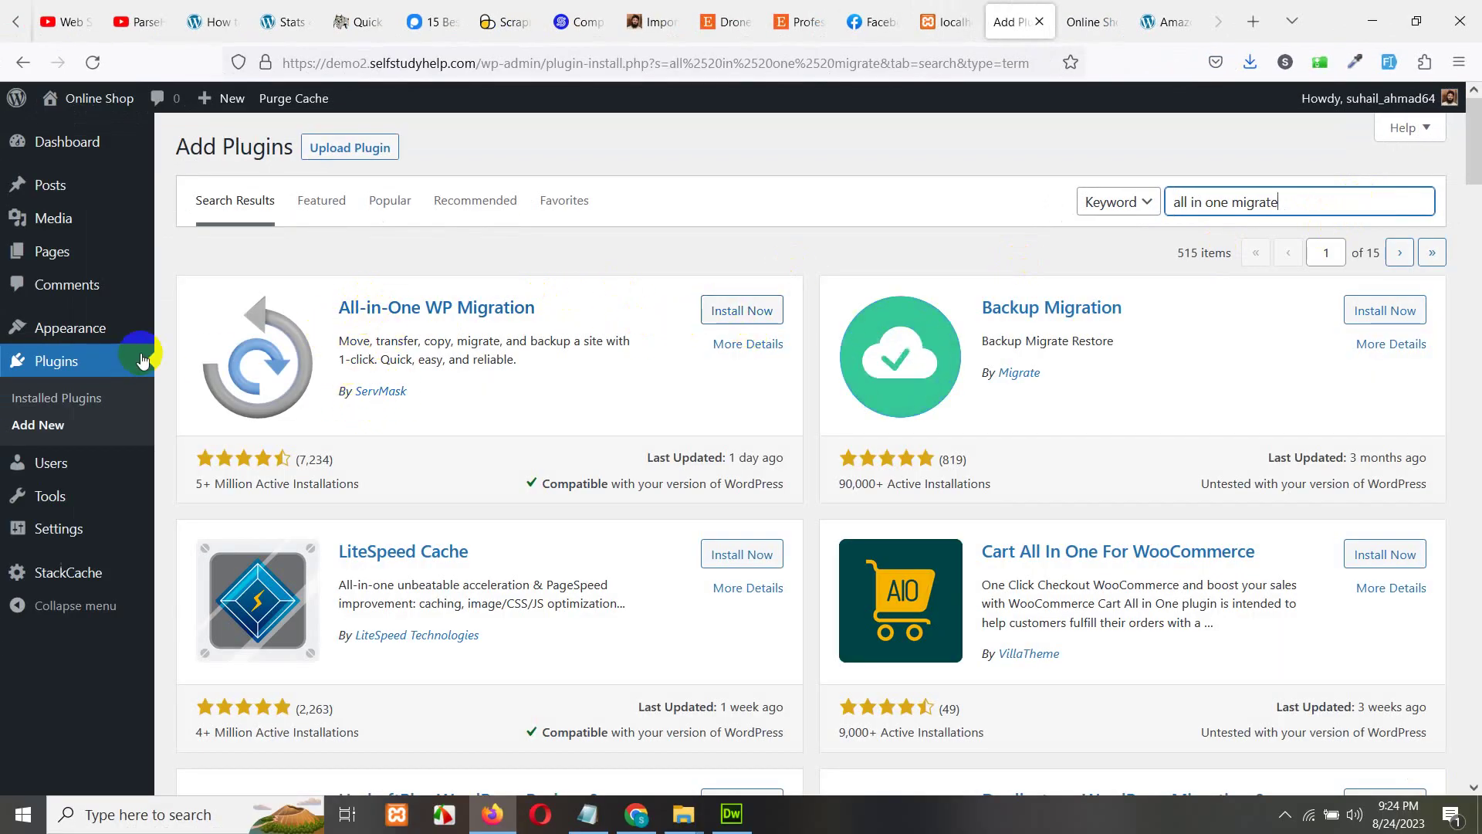
# - Install and activate All-in-One WP Migration, then go to its Import page
pyautogui.click(733, 312)
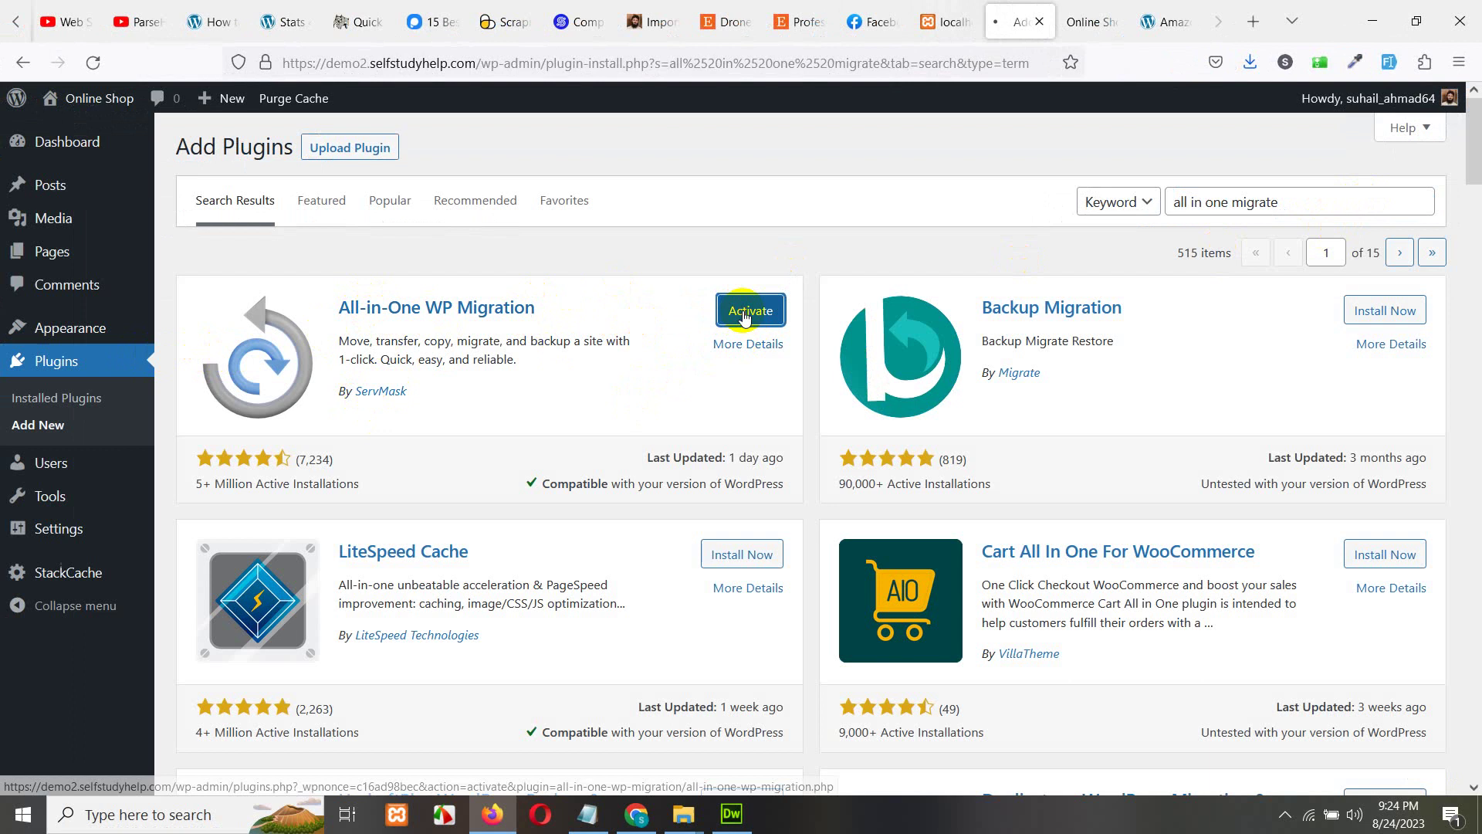
pyautogui.click(749, 313)
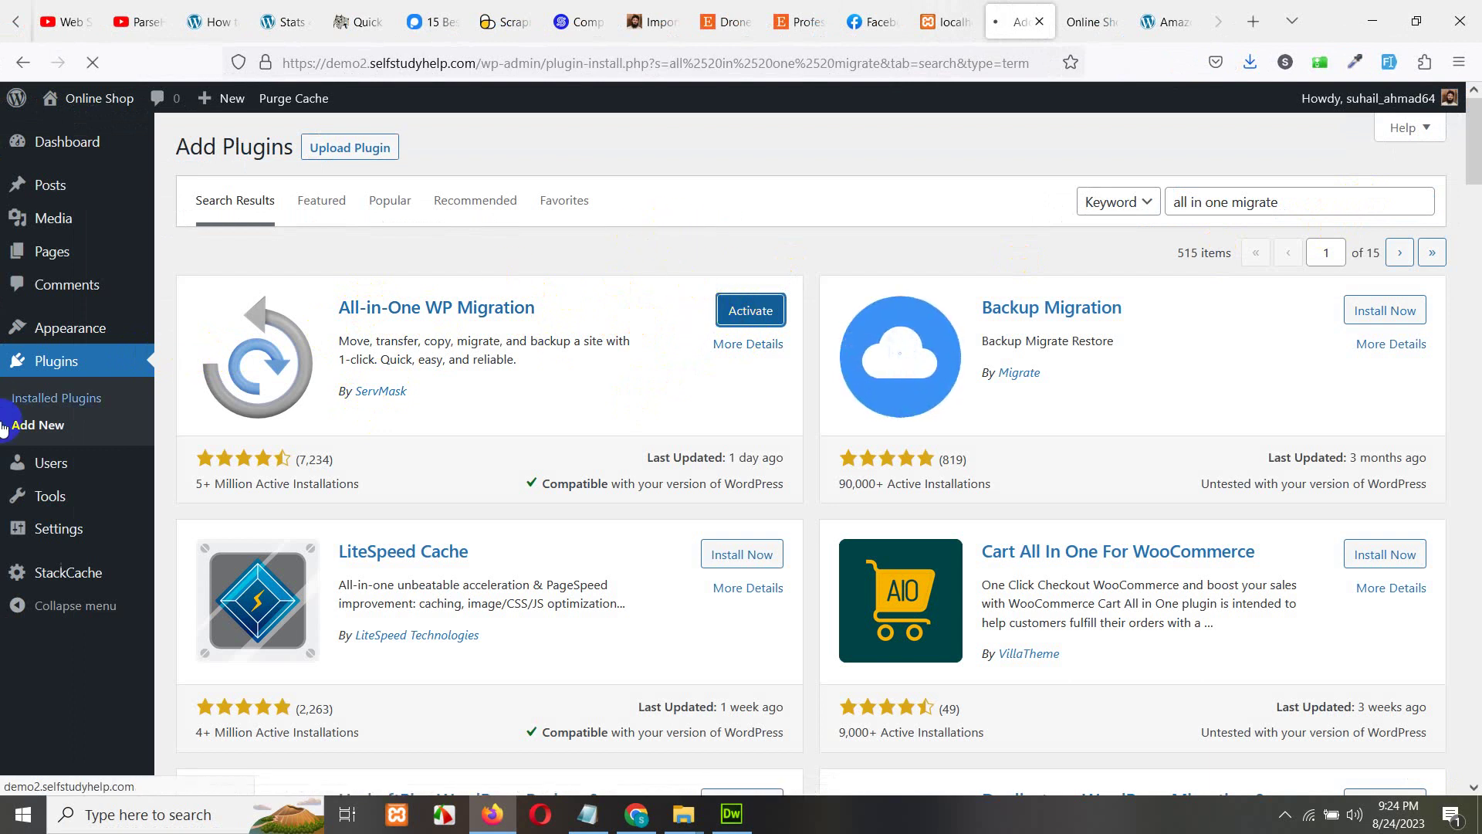
pyautogui.moveTo(81, 470)
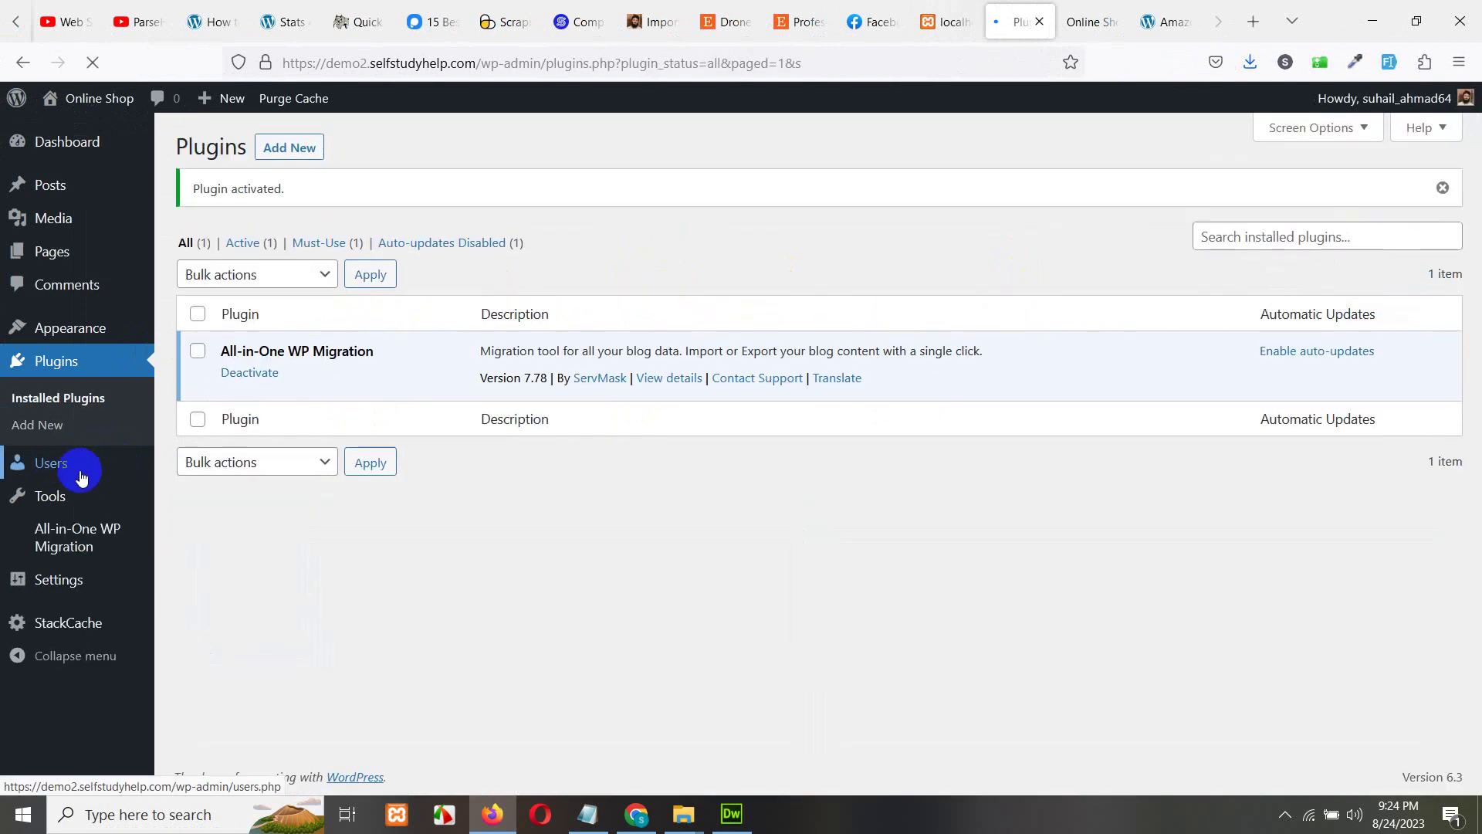
pyautogui.moveTo(76, 543)
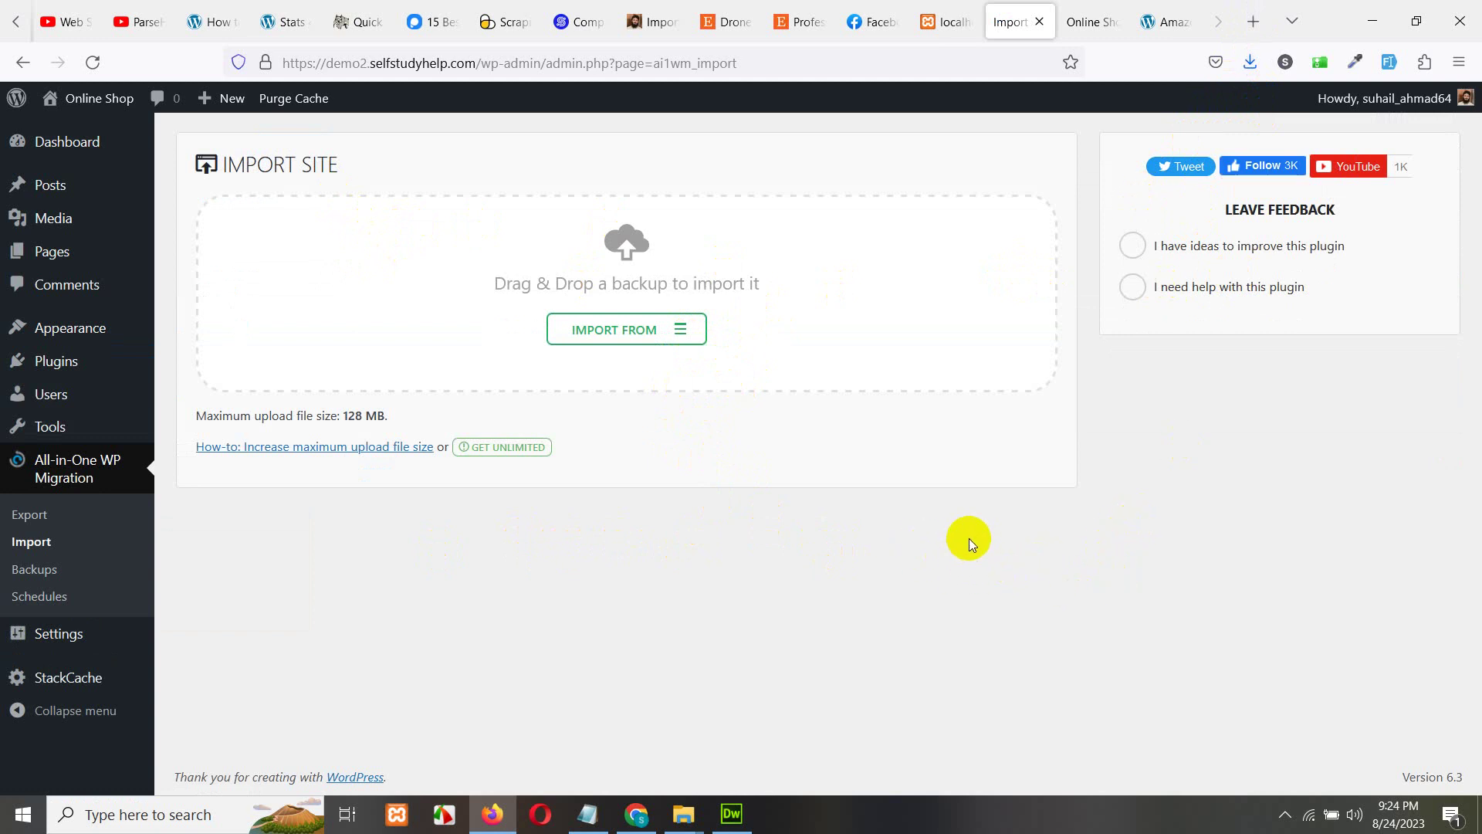
# - Load selfstudyhelp.com in a new browser tab
pyautogui.click(1244, 31)
pyautogui.click(824, 65)
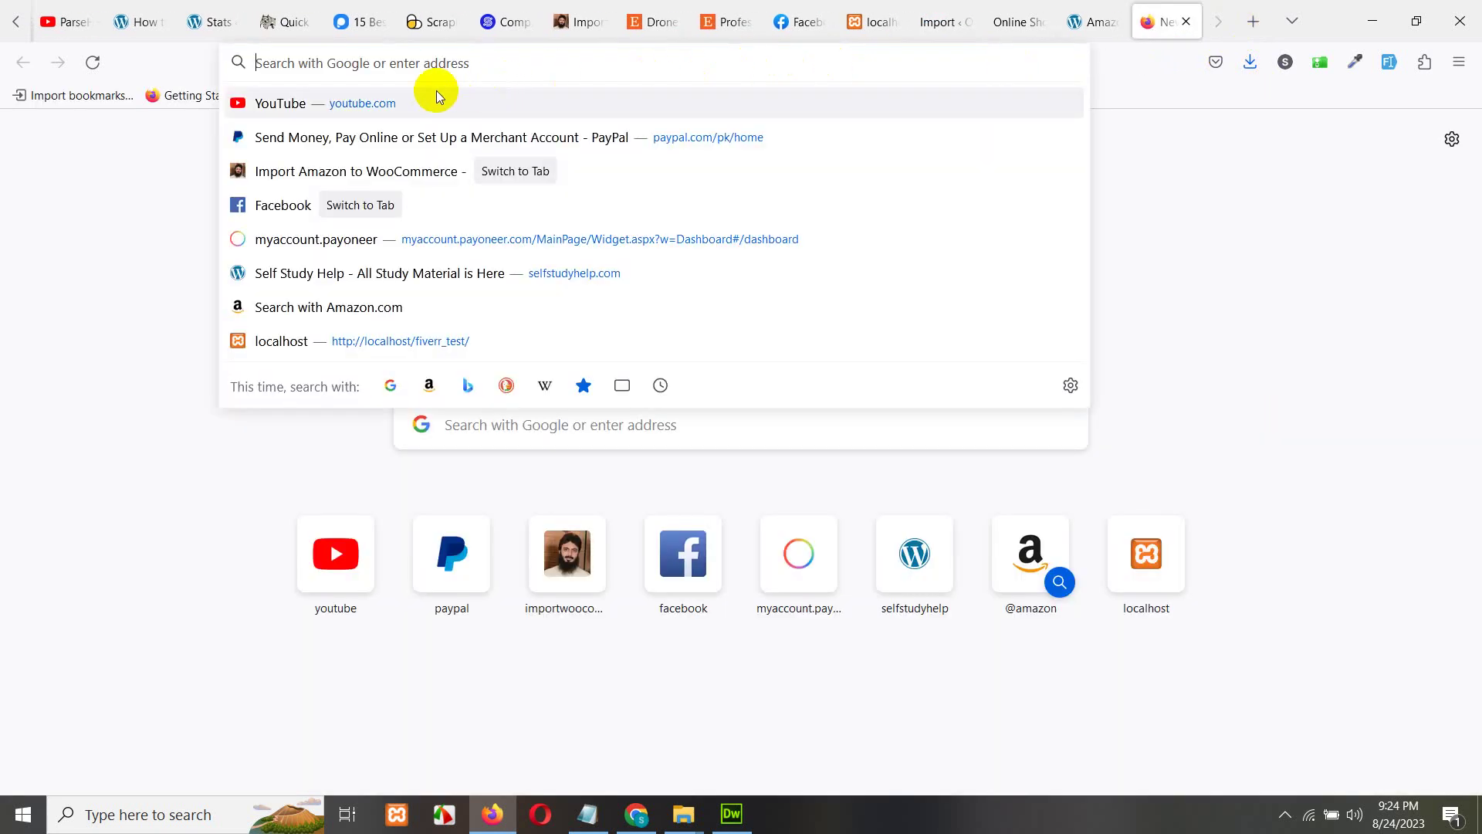
pyautogui.click(507, 60)
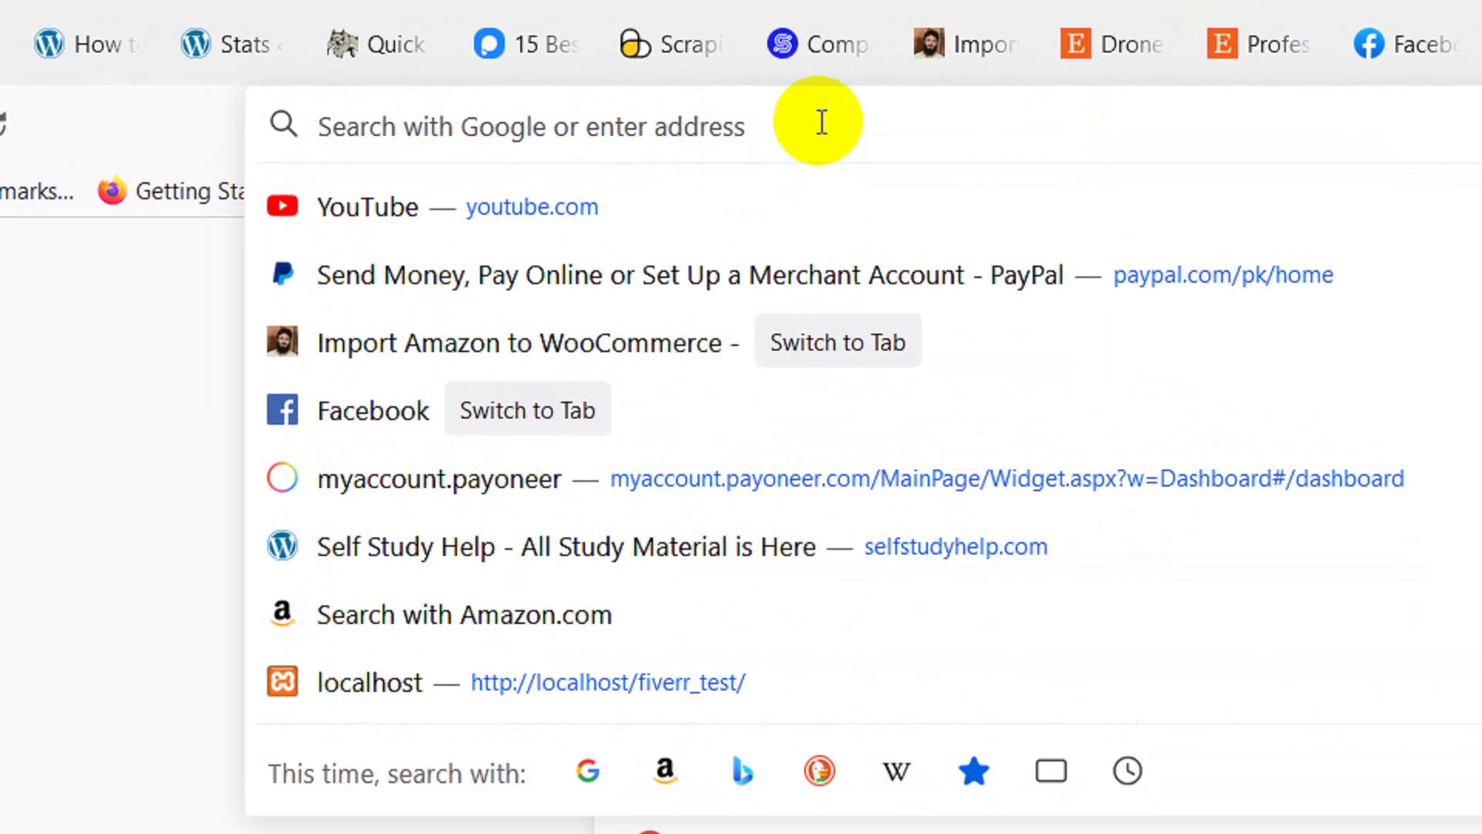
pyautogui.write('selfstu')
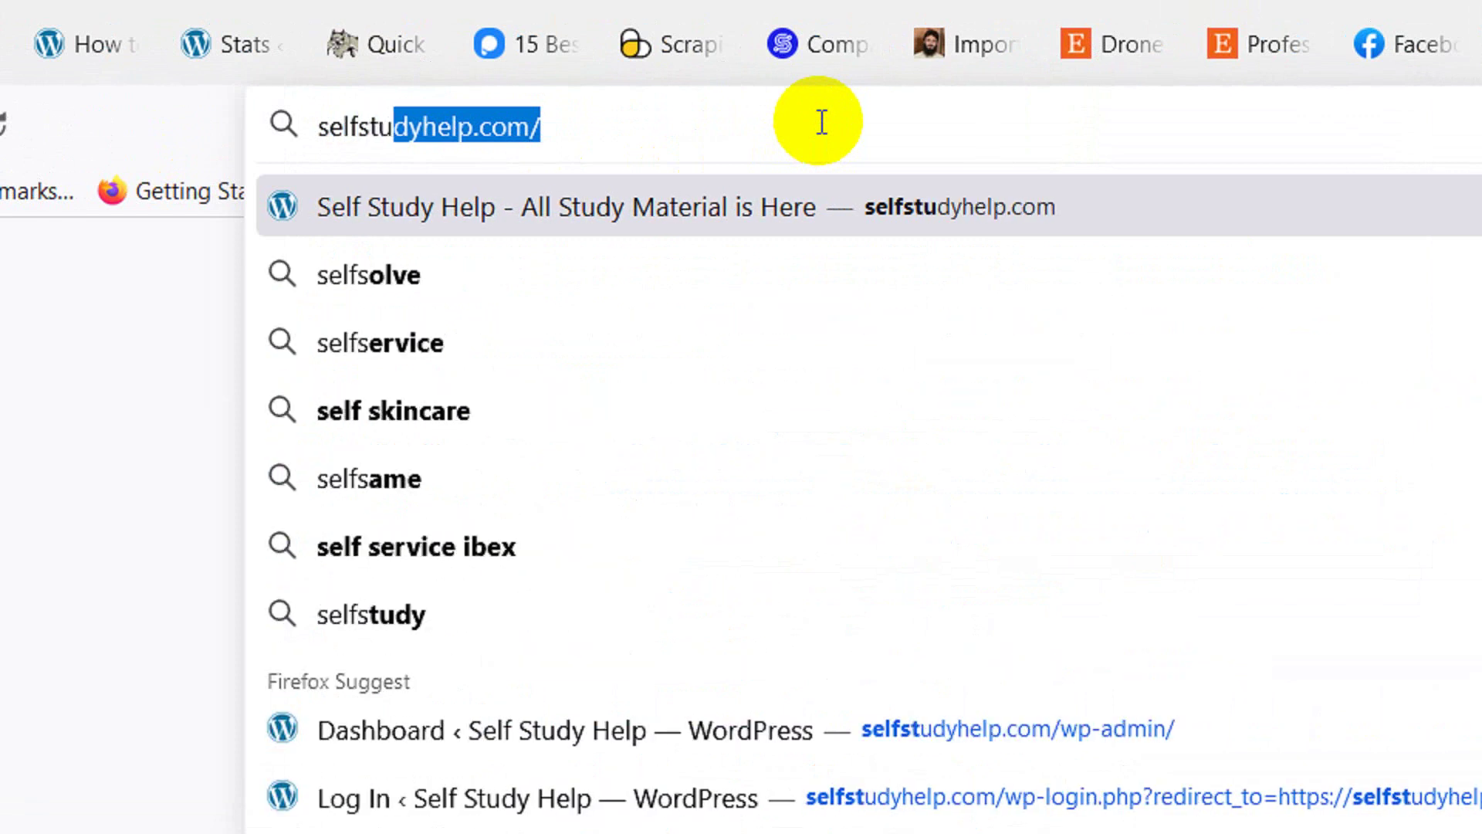
pyautogui.write('dyhelp.com')
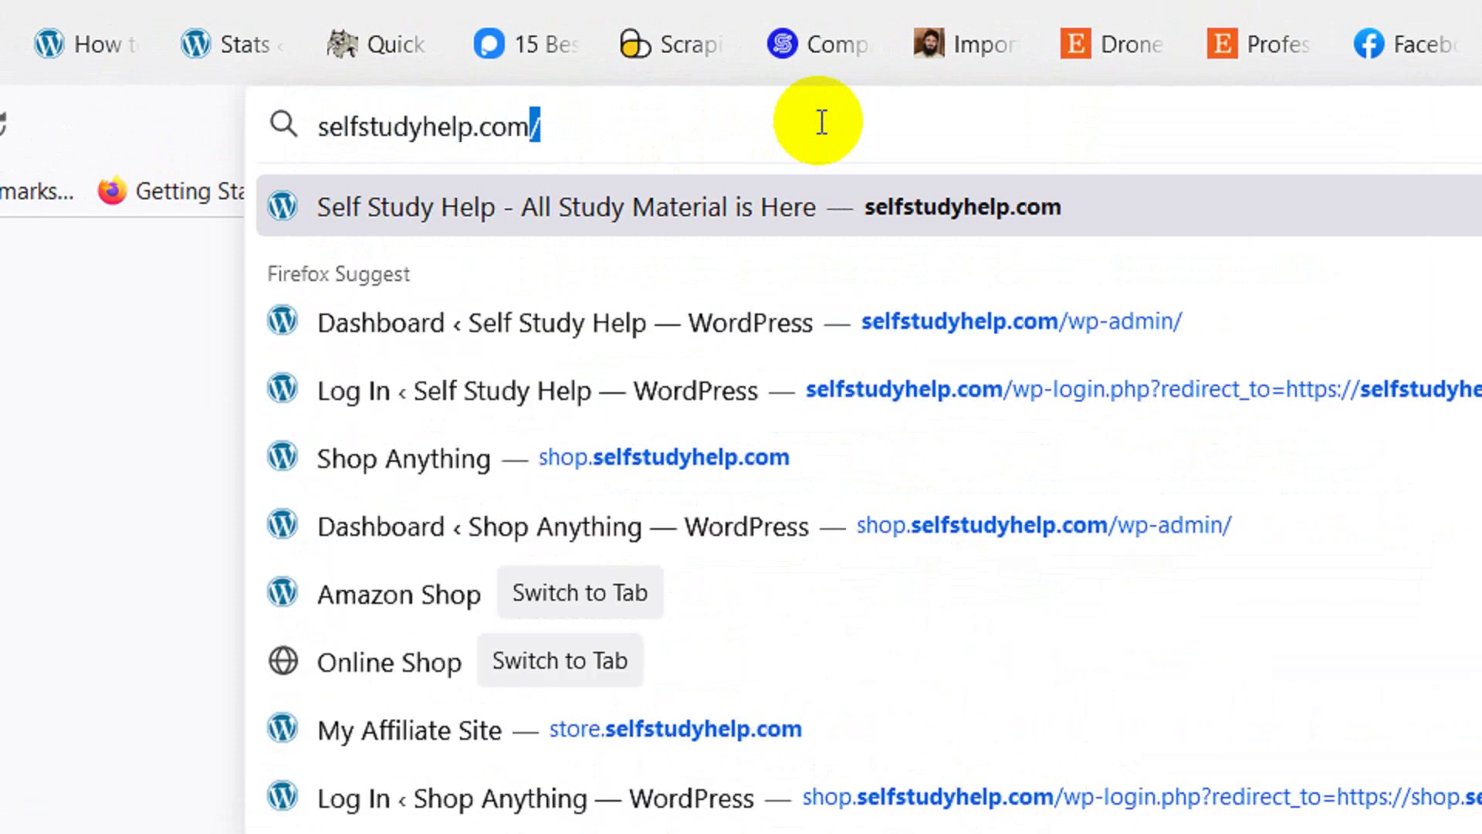
pyautogui.press('Return')
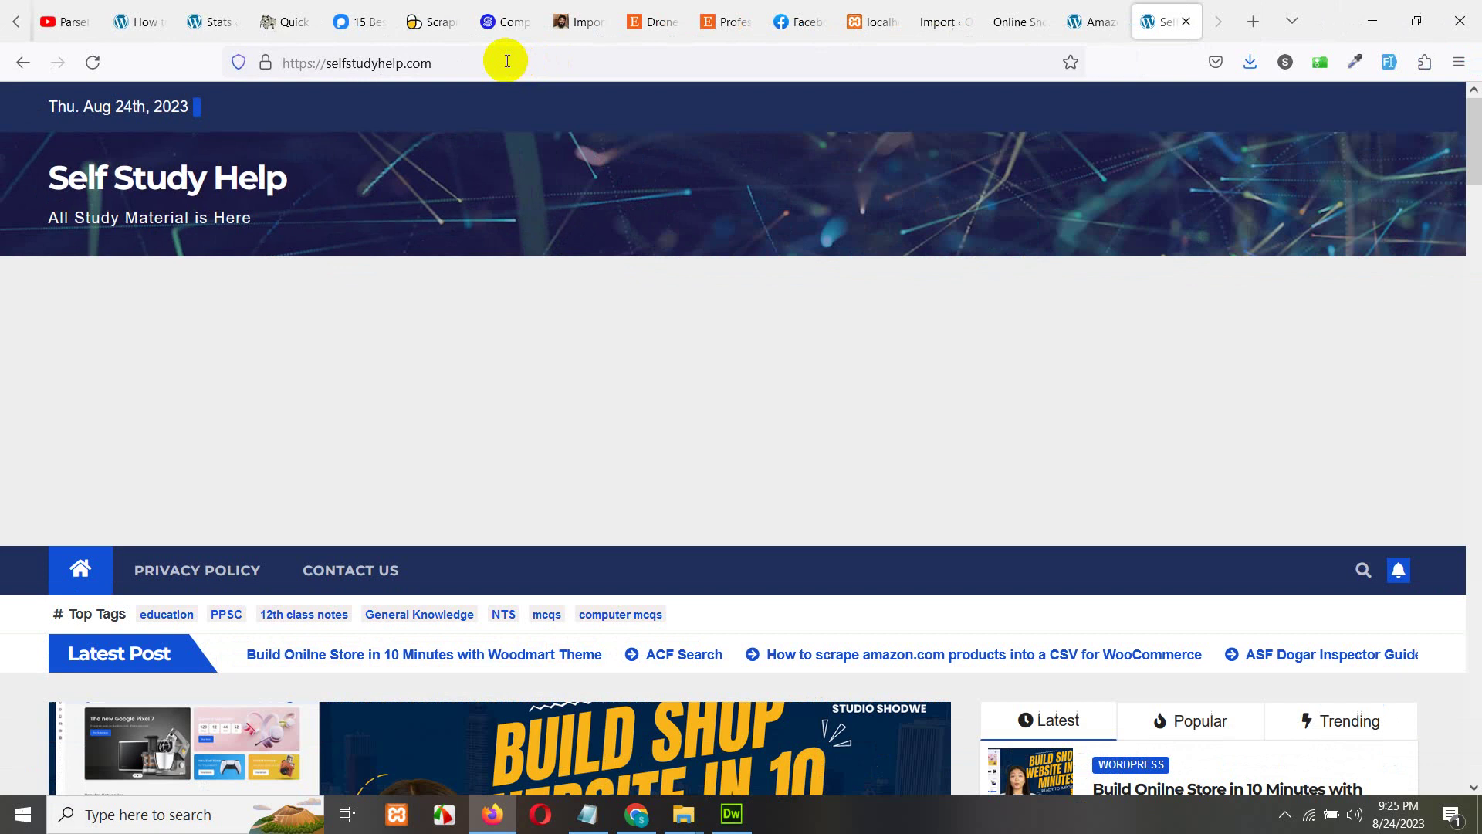
# - Search the Self Study Help blog for 'online shop'
pyautogui.scroll(-4, 903, 340)
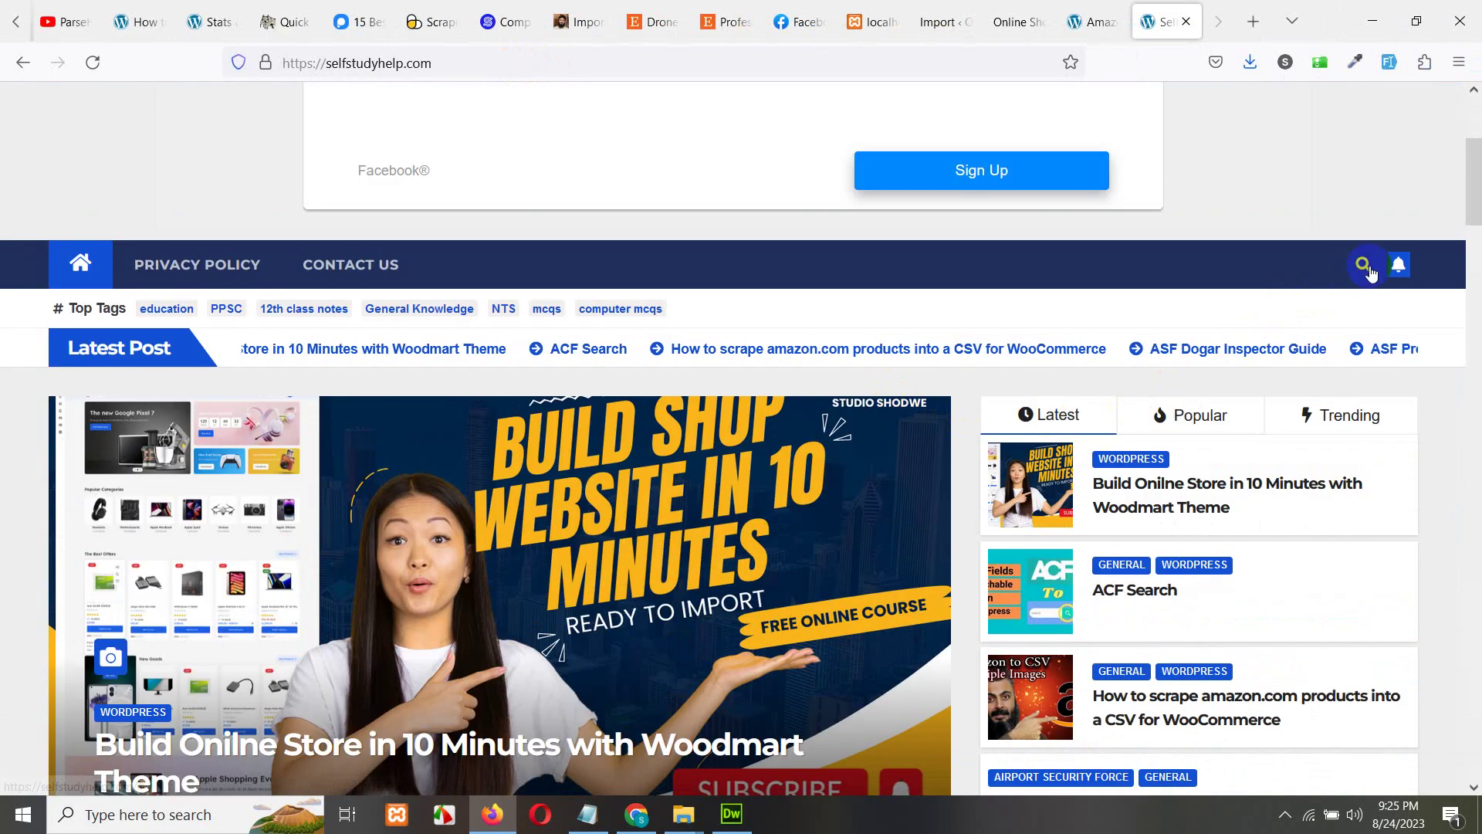
pyautogui.click(1365, 266)
pyautogui.click(1256, 307)
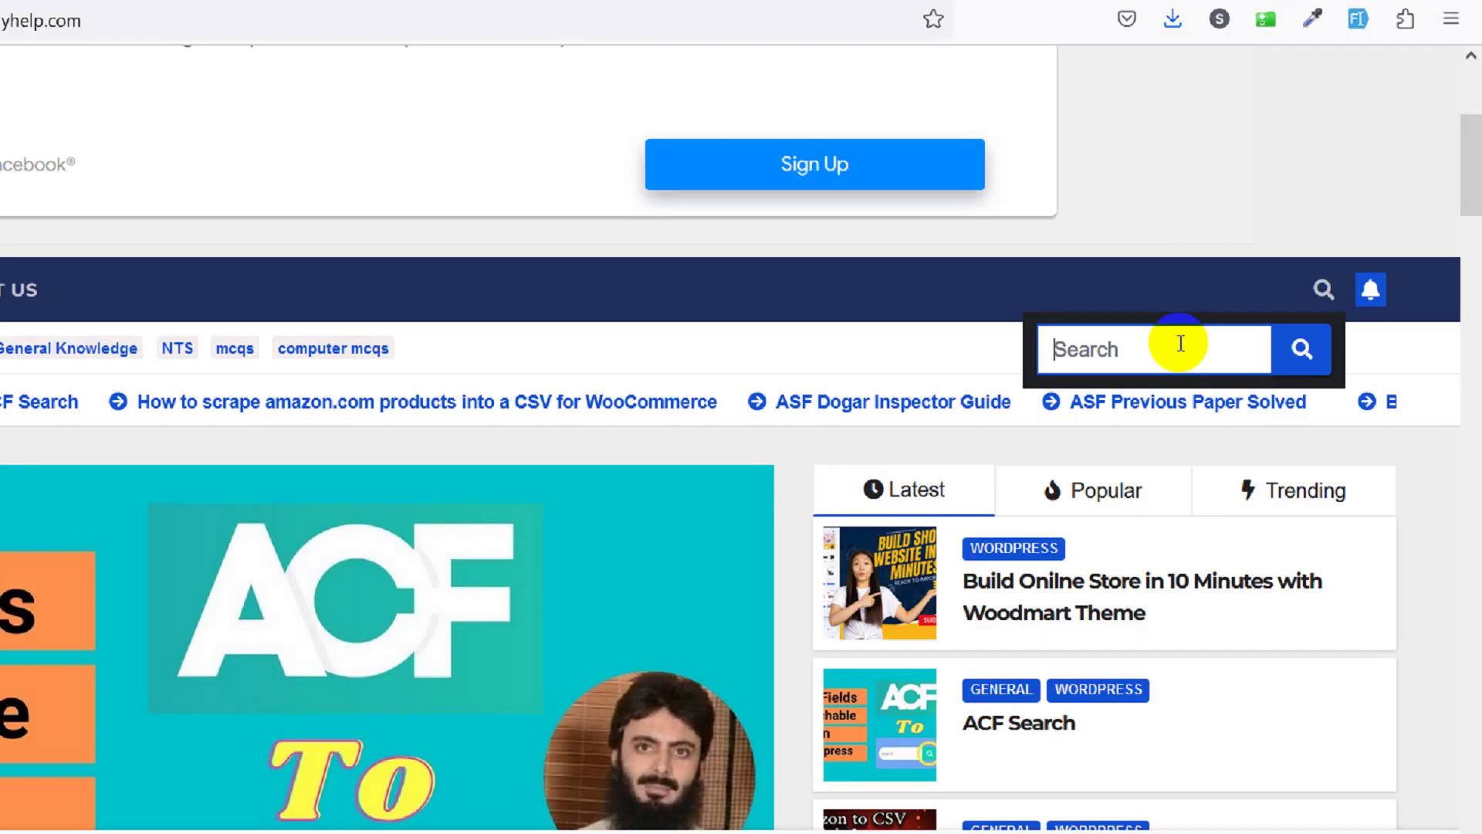
pyautogui.write('oon')
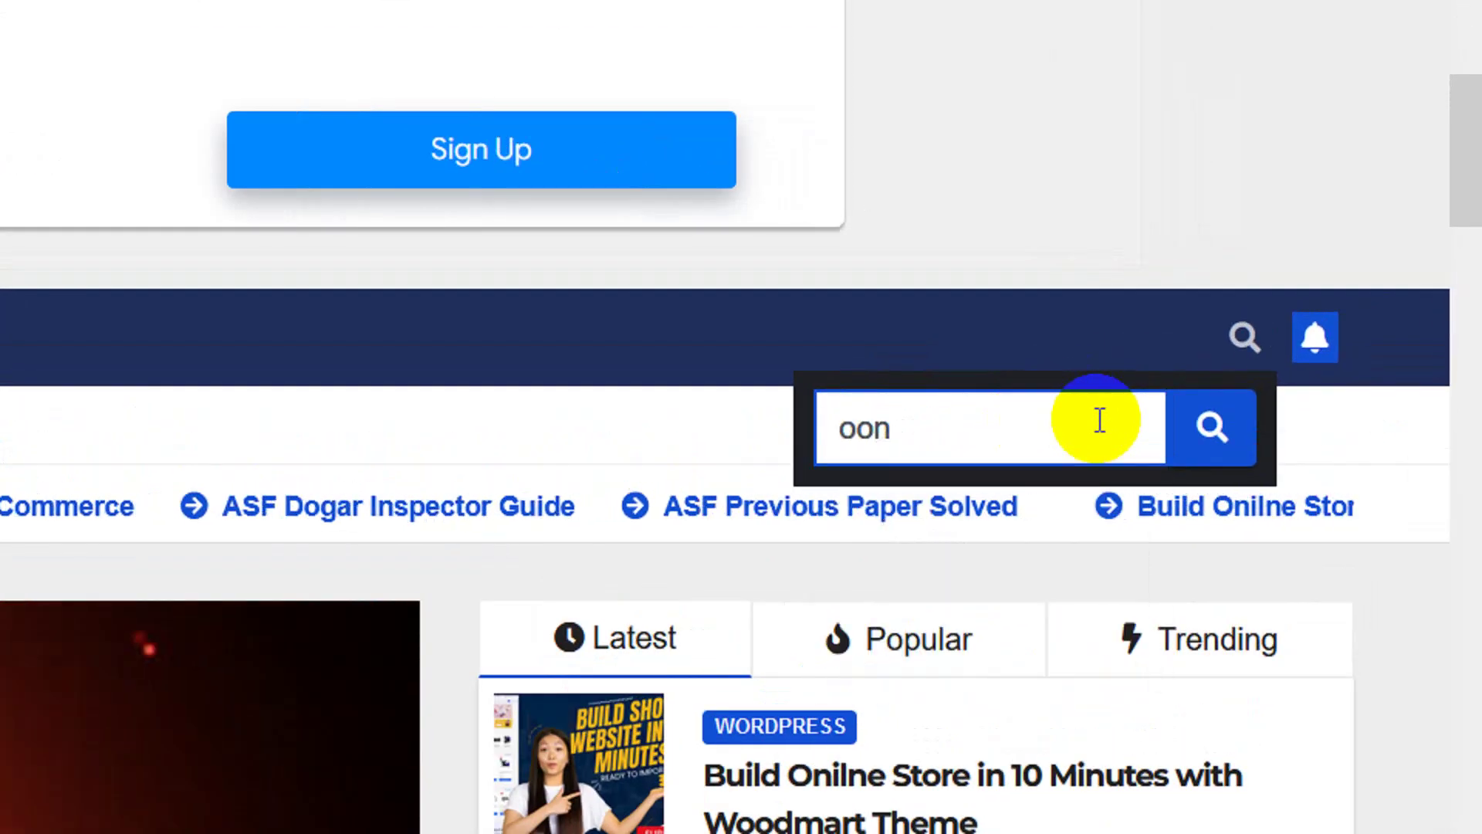
pyautogui.press('BackSpace')
pyautogui.press('BackSpace')
pyautogui.write('nline shop')
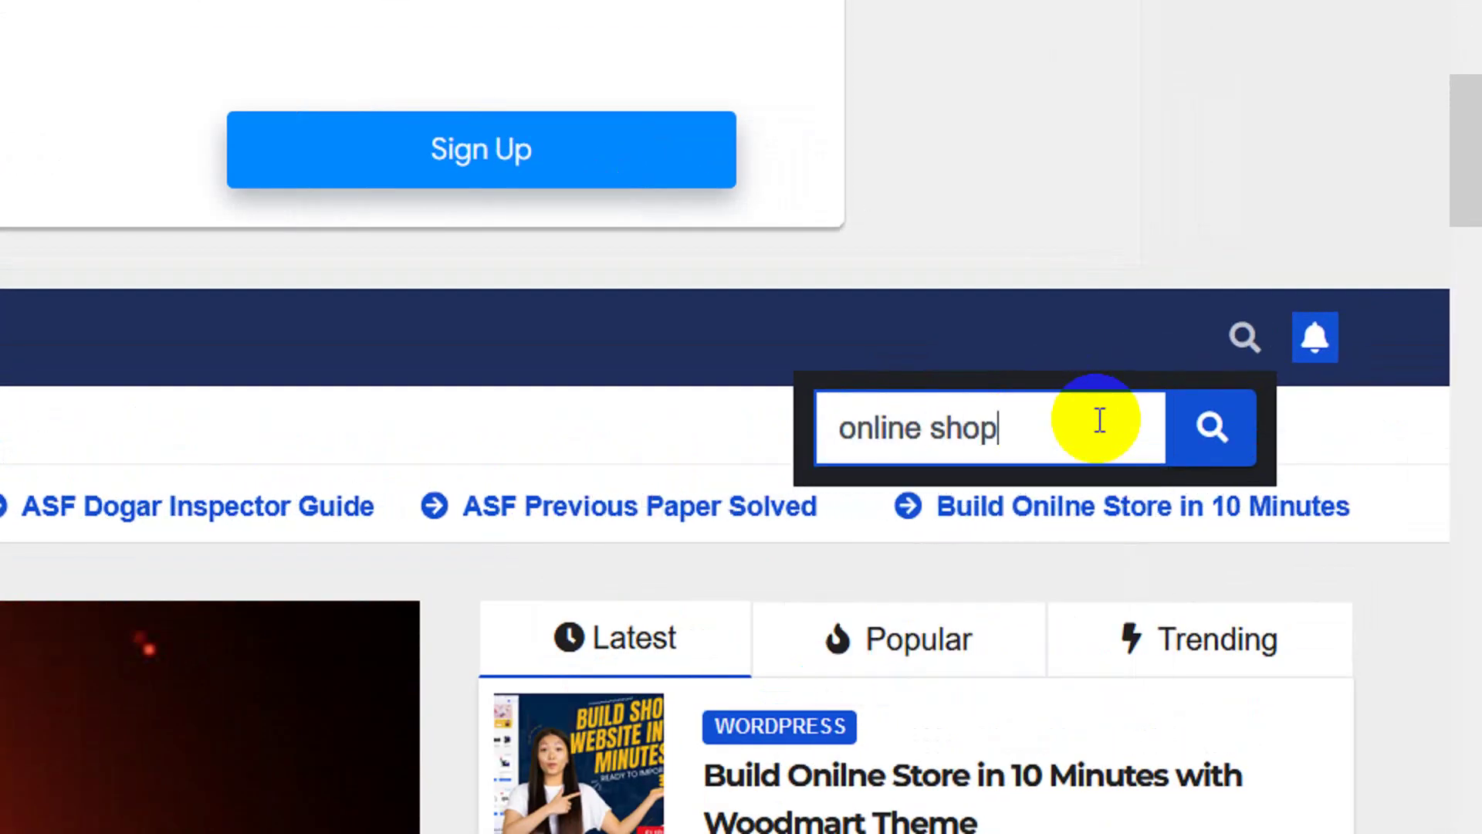
pyautogui.press('Return')
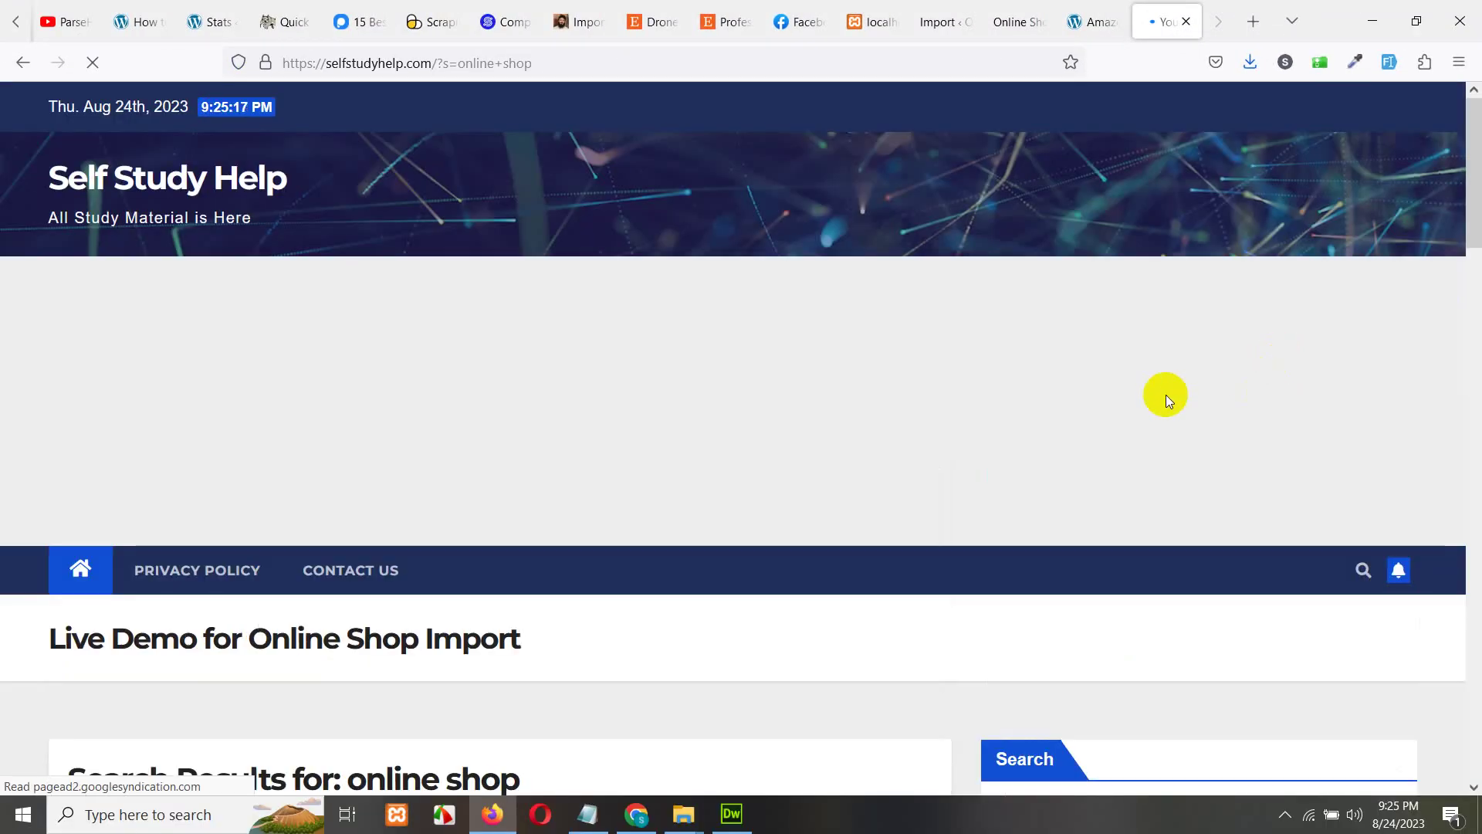
# - Open the Live Demo for Online Shop Import post, then search the blog for 'shop'
pyautogui.scroll(-10, 897, 482)
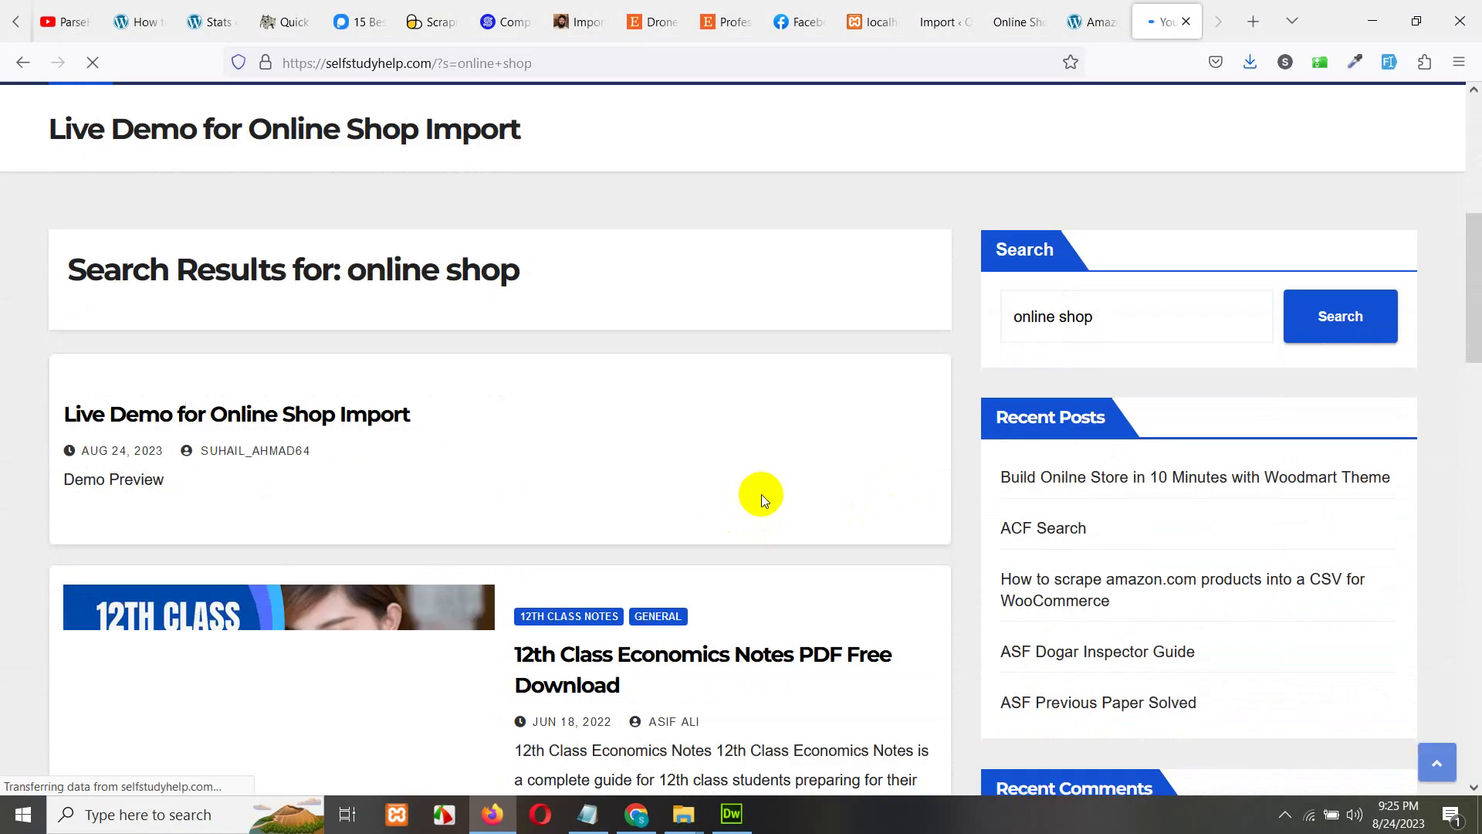
pyautogui.scroll(3, 743, 495)
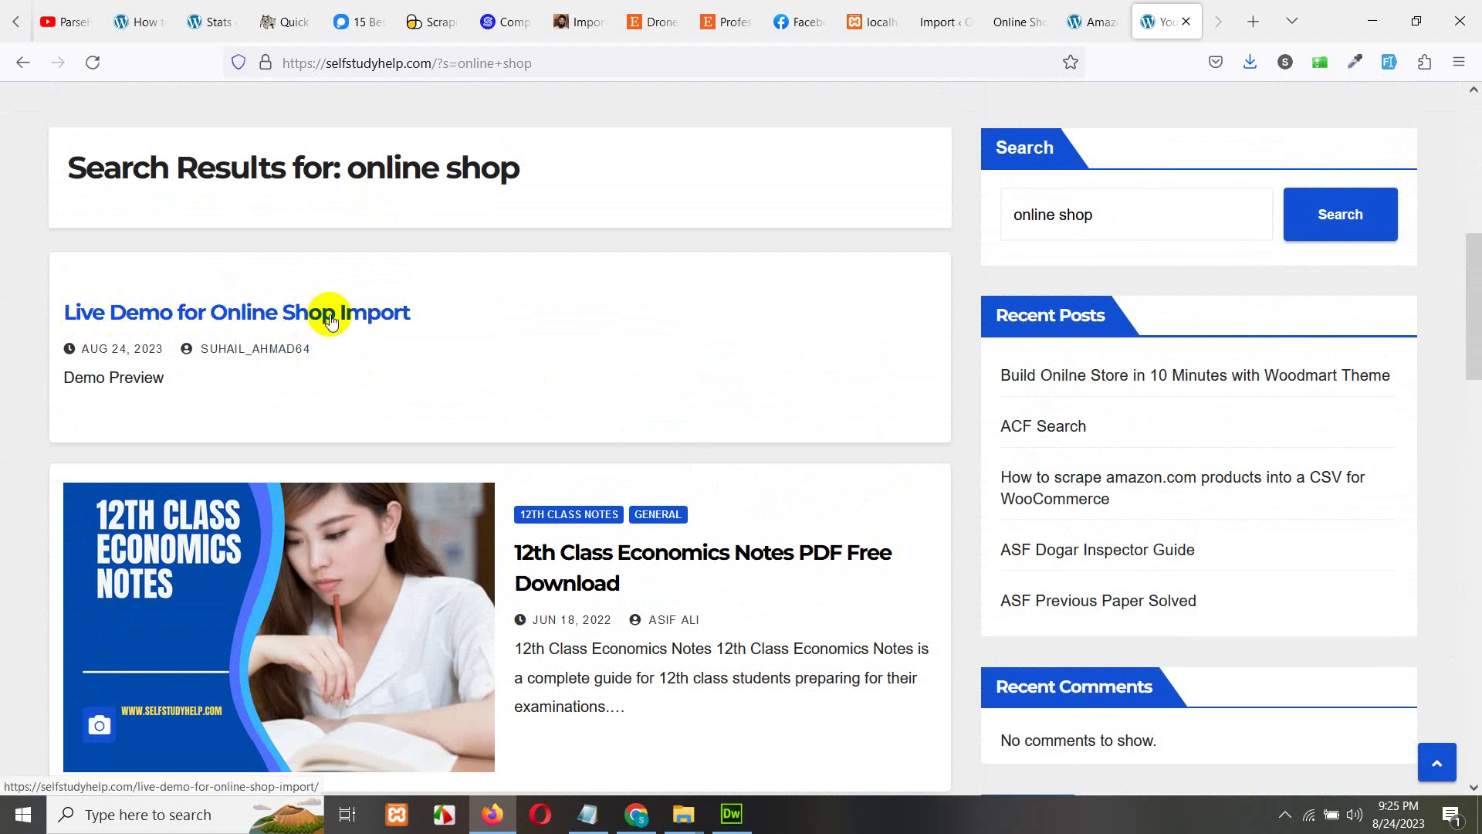
pyautogui.click(403, 314)
pyautogui.scroll(6, 487, 323)
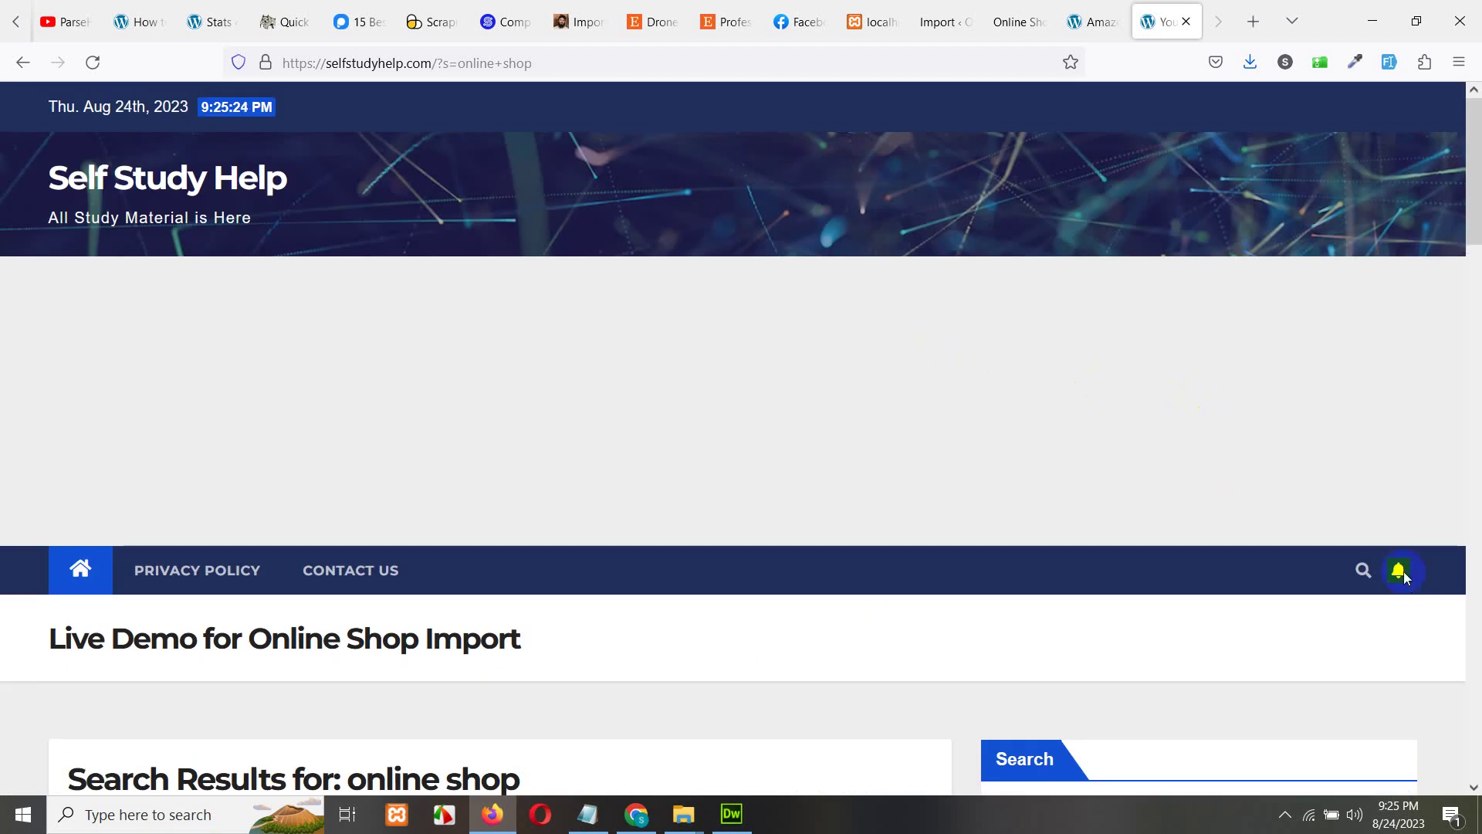
pyautogui.click(1363, 570)
pyautogui.scroll(-3, 1301, 563)
pyautogui.moveTo(1267, 411); pyautogui.dragTo(1086, 420)
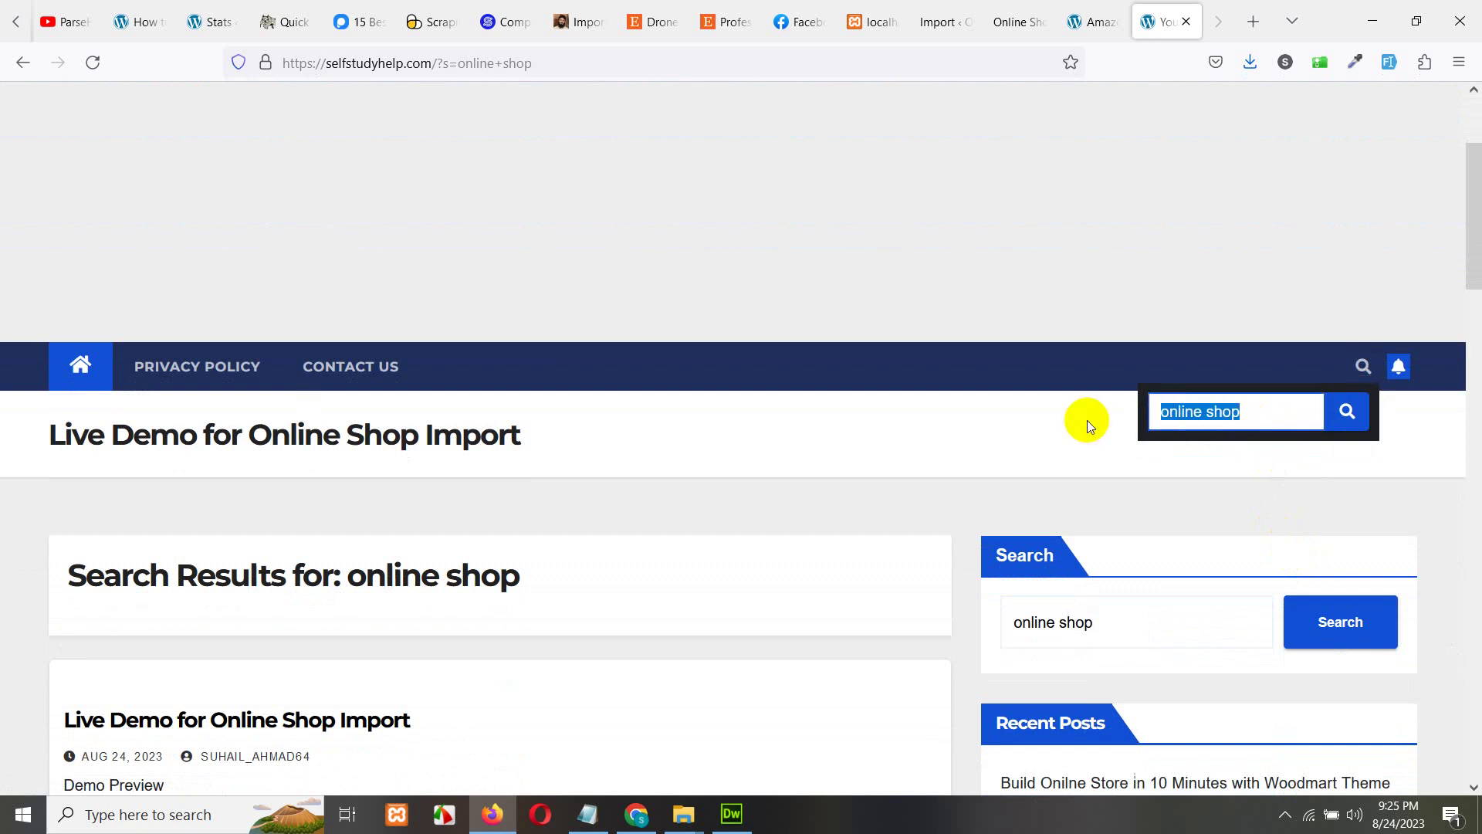
pyautogui.write('shop')
pyautogui.press('Return')
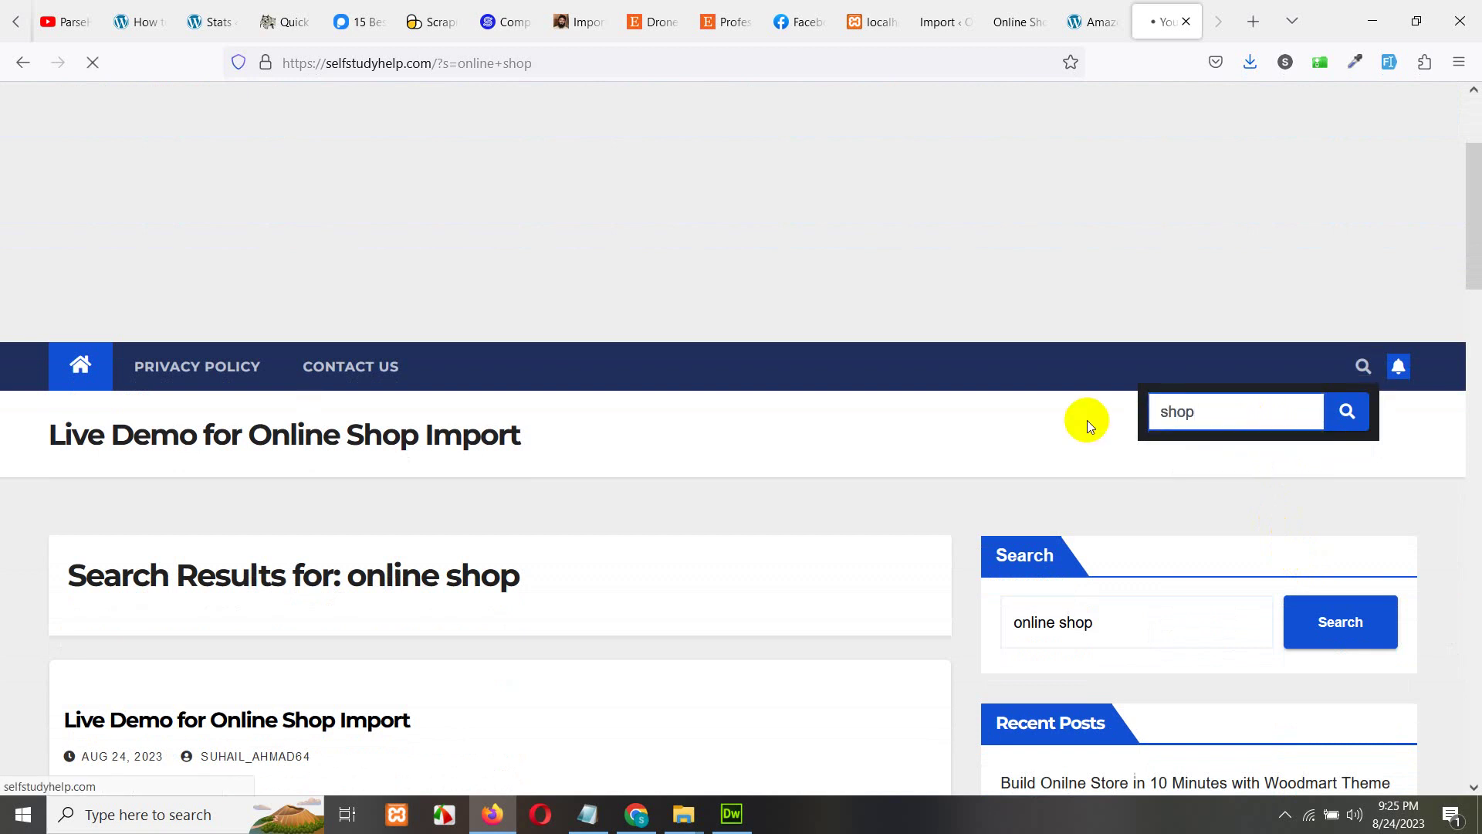
# - Go back to the blog homepage and scroll down to its post list
pyautogui.scroll(-10, 965, 437)
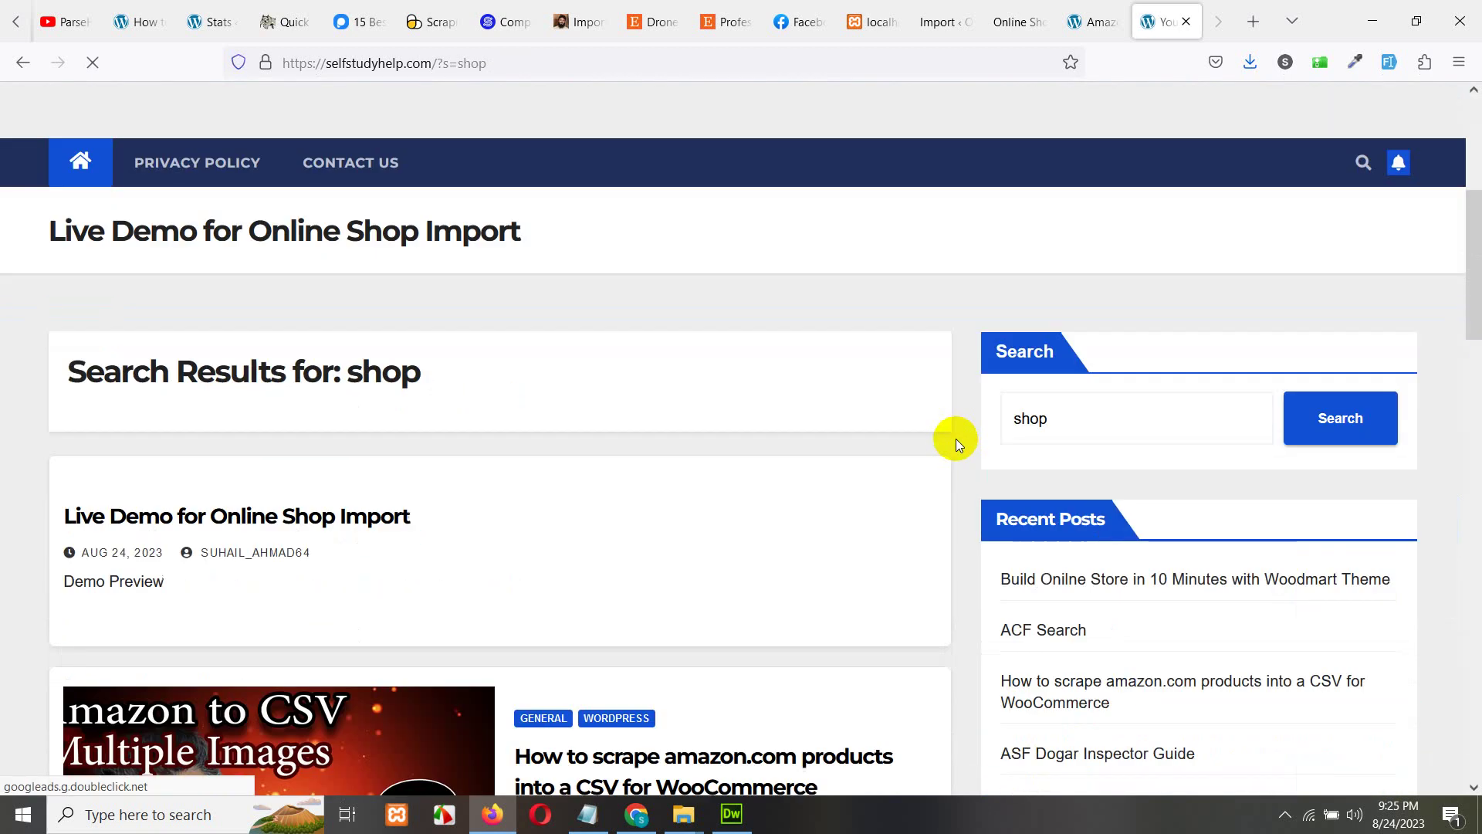
pyautogui.scroll(-5, 939, 461)
pyautogui.scroll(15, 938, 461)
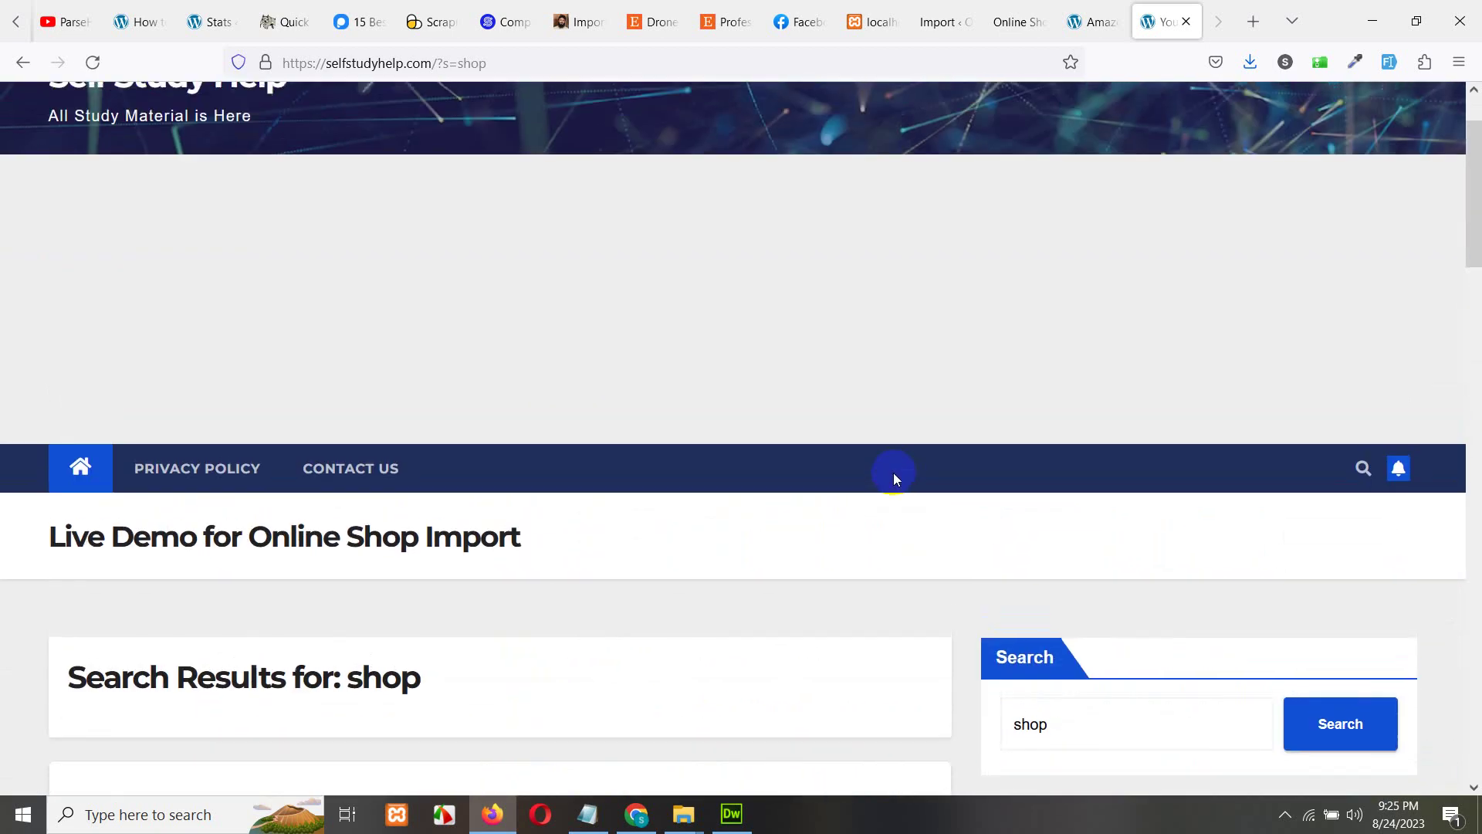
pyautogui.click(89, 469)
pyautogui.scroll(-12, 584, 568)
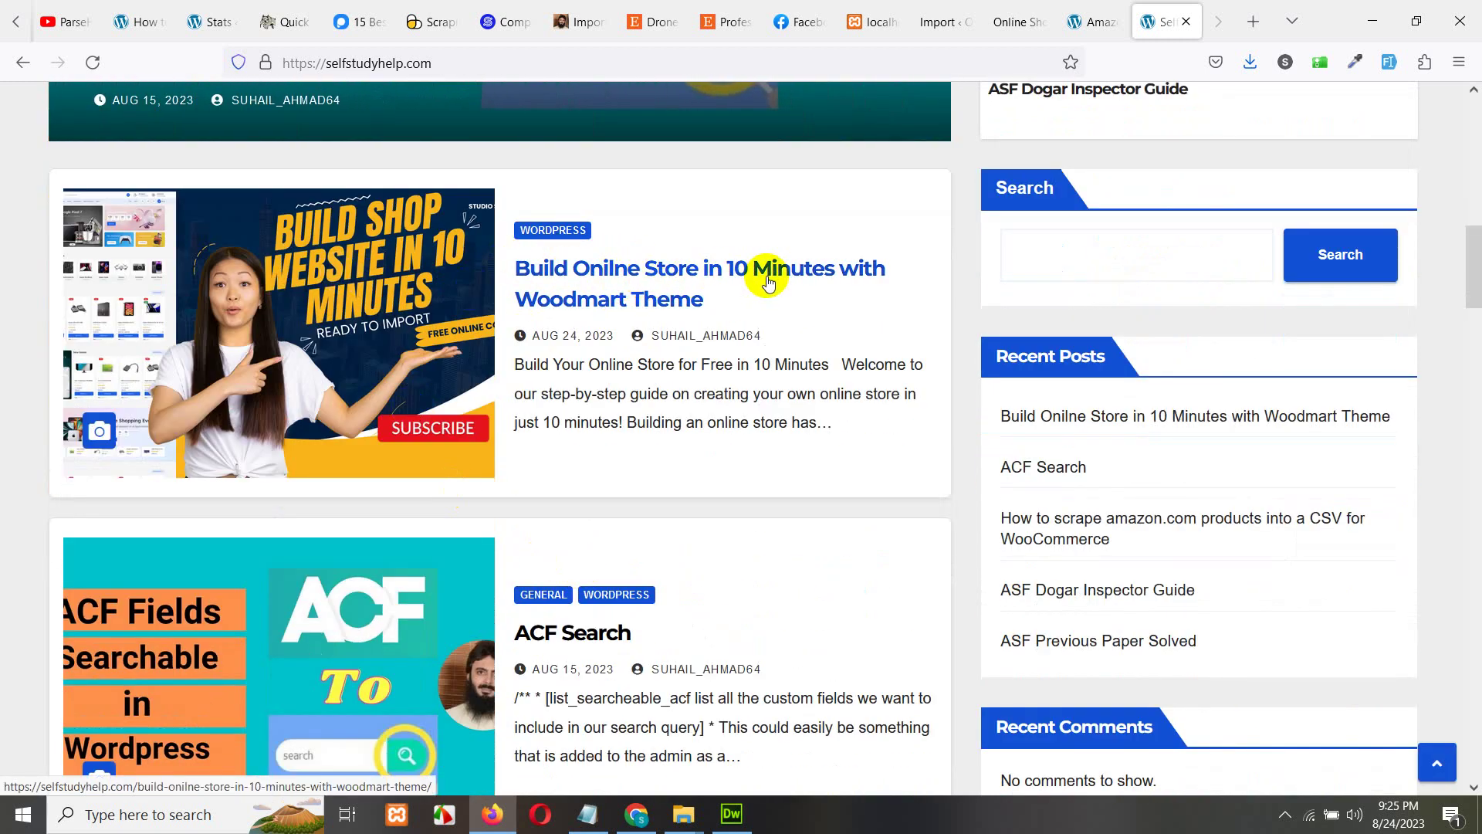
# - Open the 'Build Onilne Store' post, dismiss the ad, and scroll to the Step 4 download
pyautogui.click(575, 271)
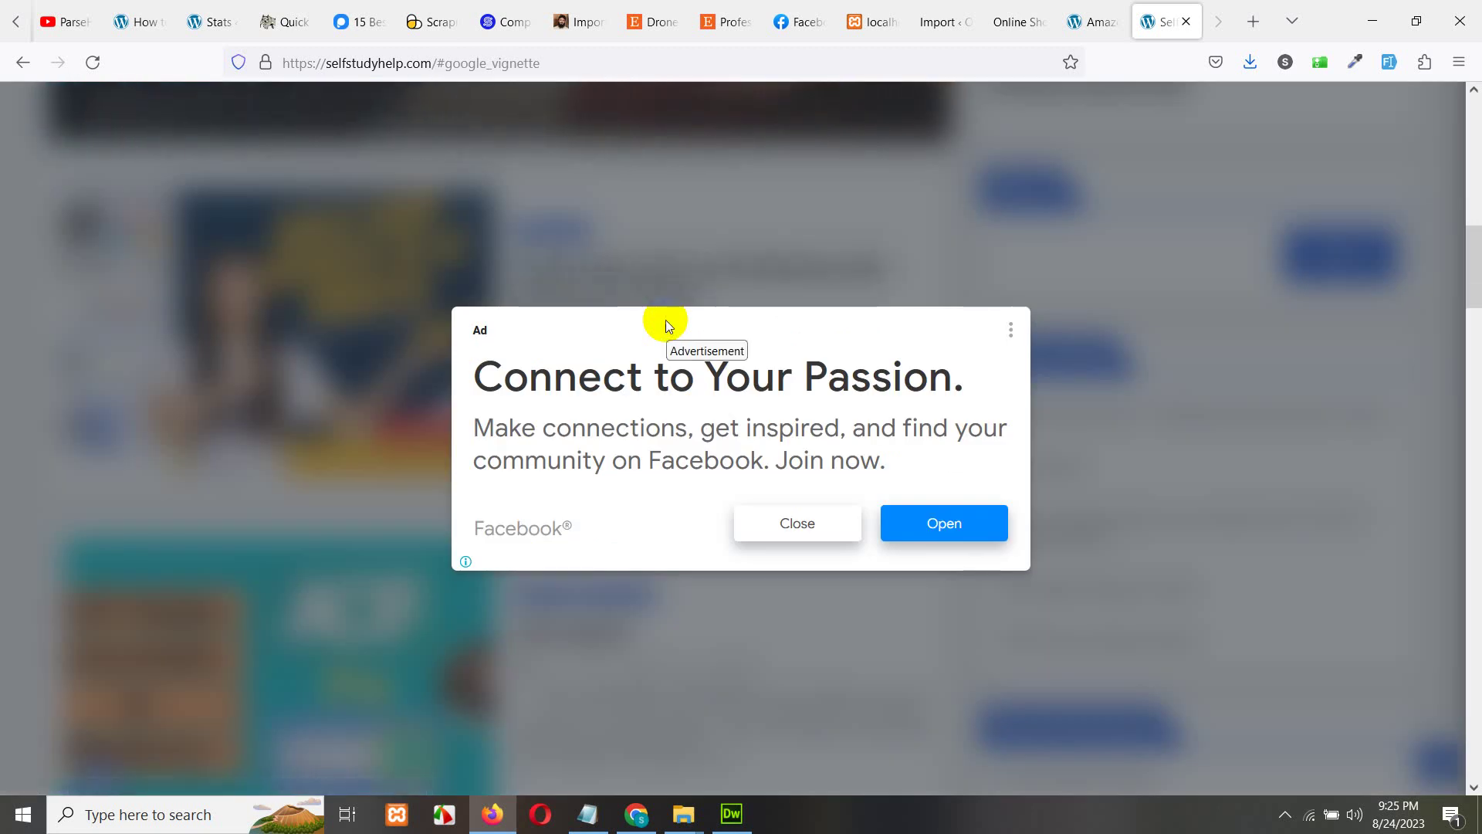
pyautogui.click(795, 522)
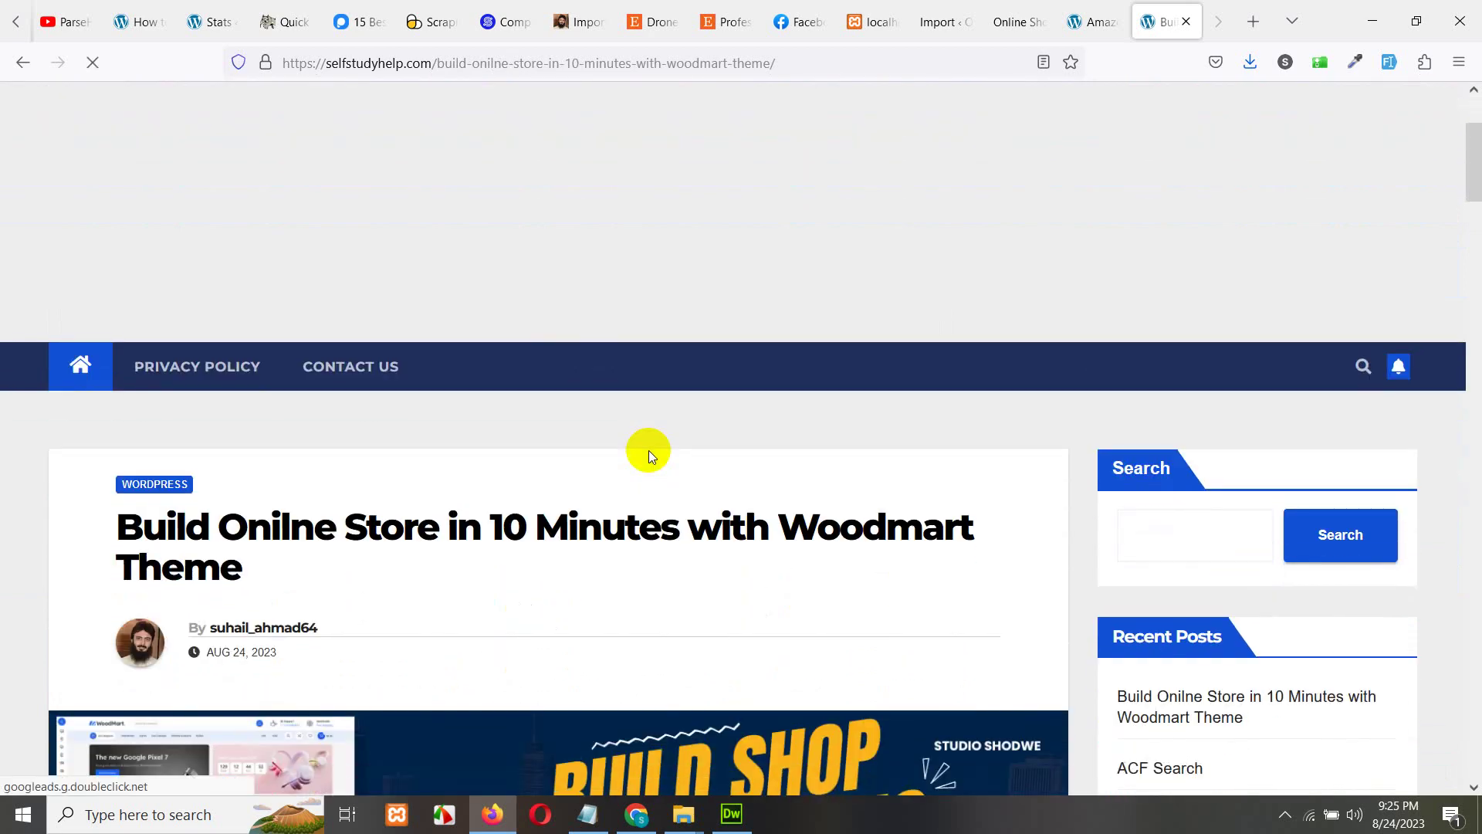
pyautogui.scroll(-10, 648, 451)
pyautogui.scroll(-6, 639, 427)
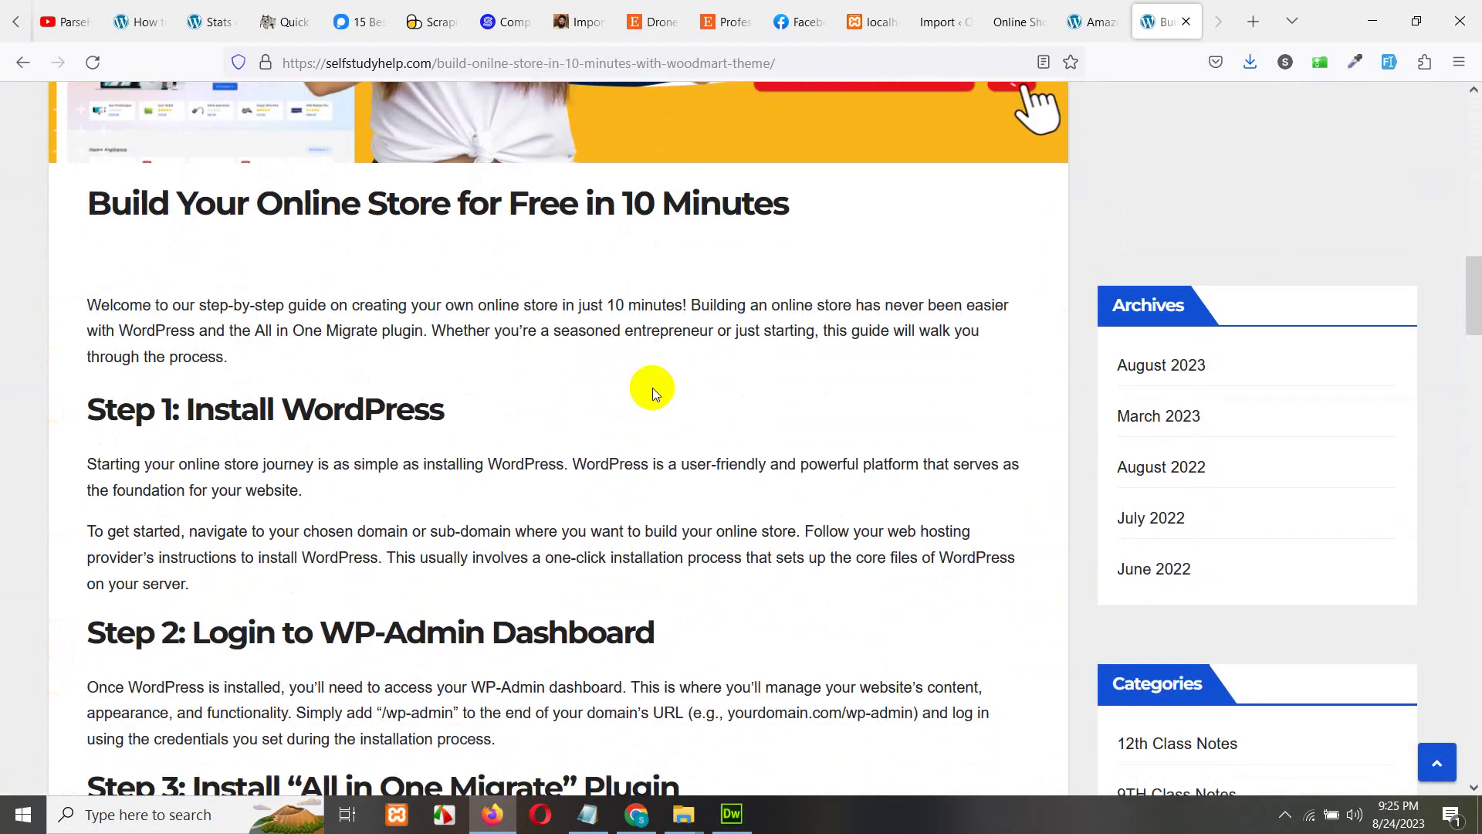
pyautogui.scroll(-2, 530, 371)
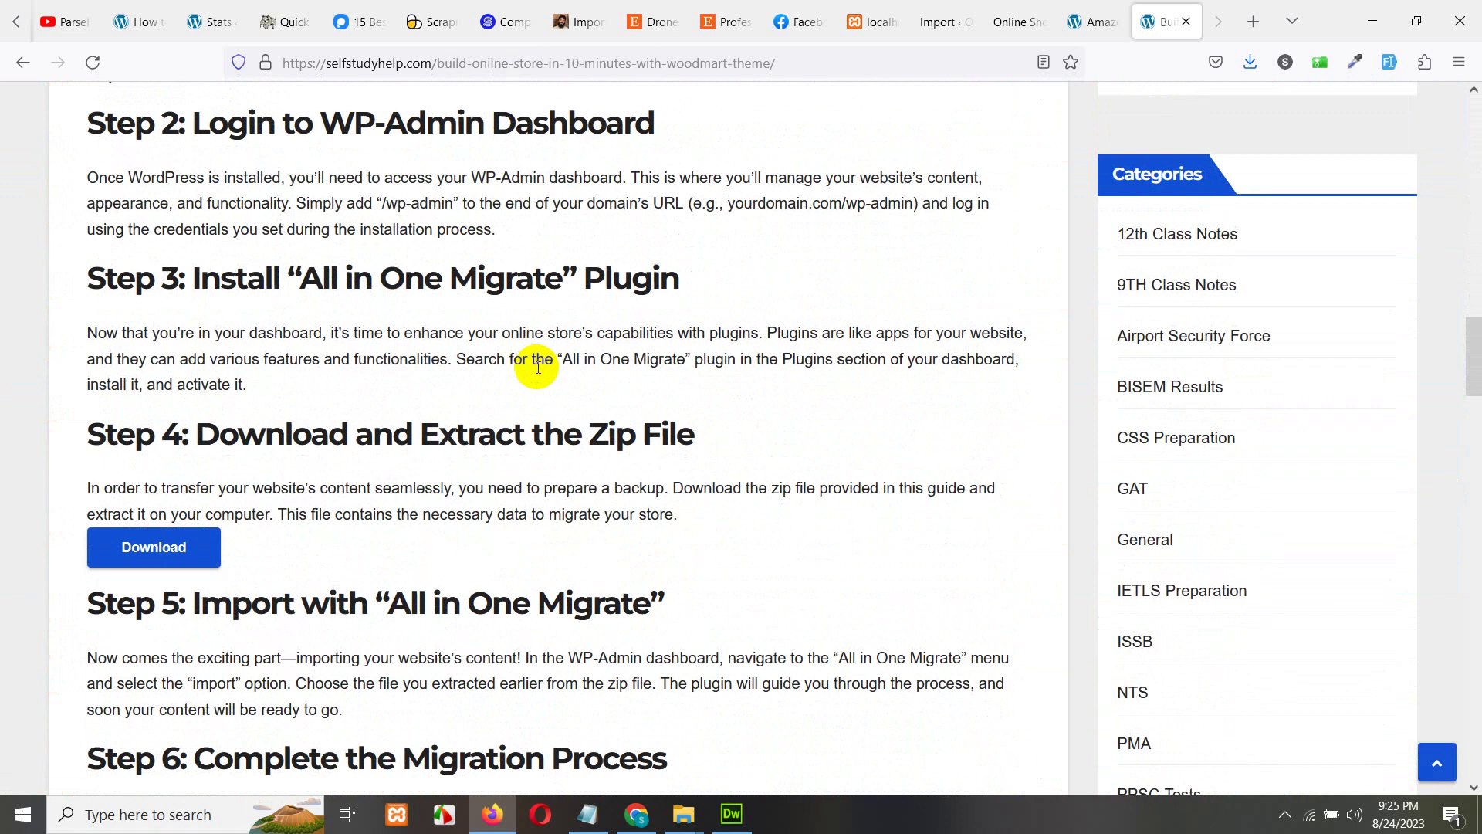
pyautogui.scroll(2, 431, 331)
pyautogui.scroll(-2, 309, 371)
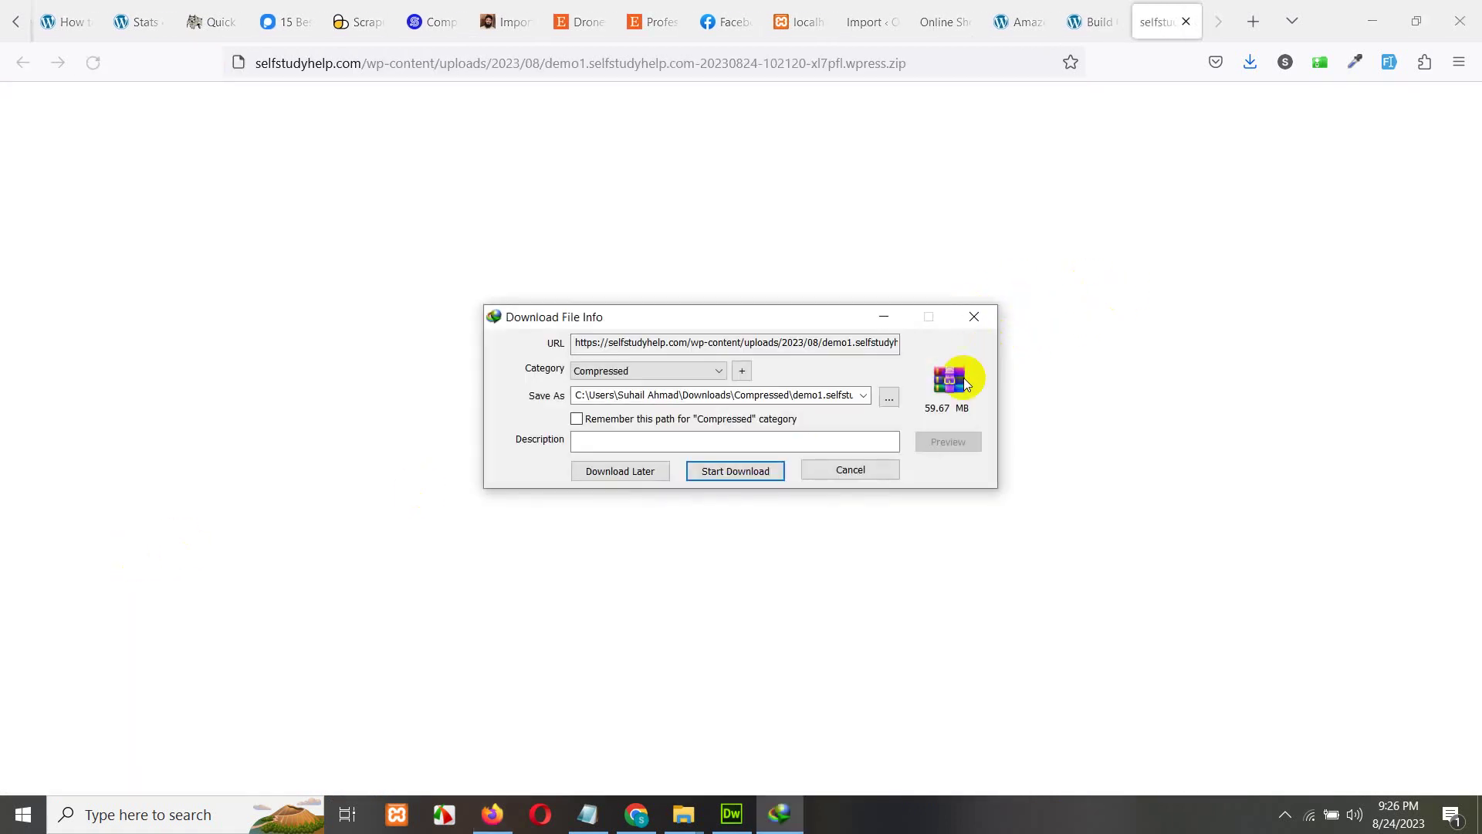
# - Set the Desktop as the save location and start downloading the 59.67 MB demo zip
pyautogui.click(888, 399)
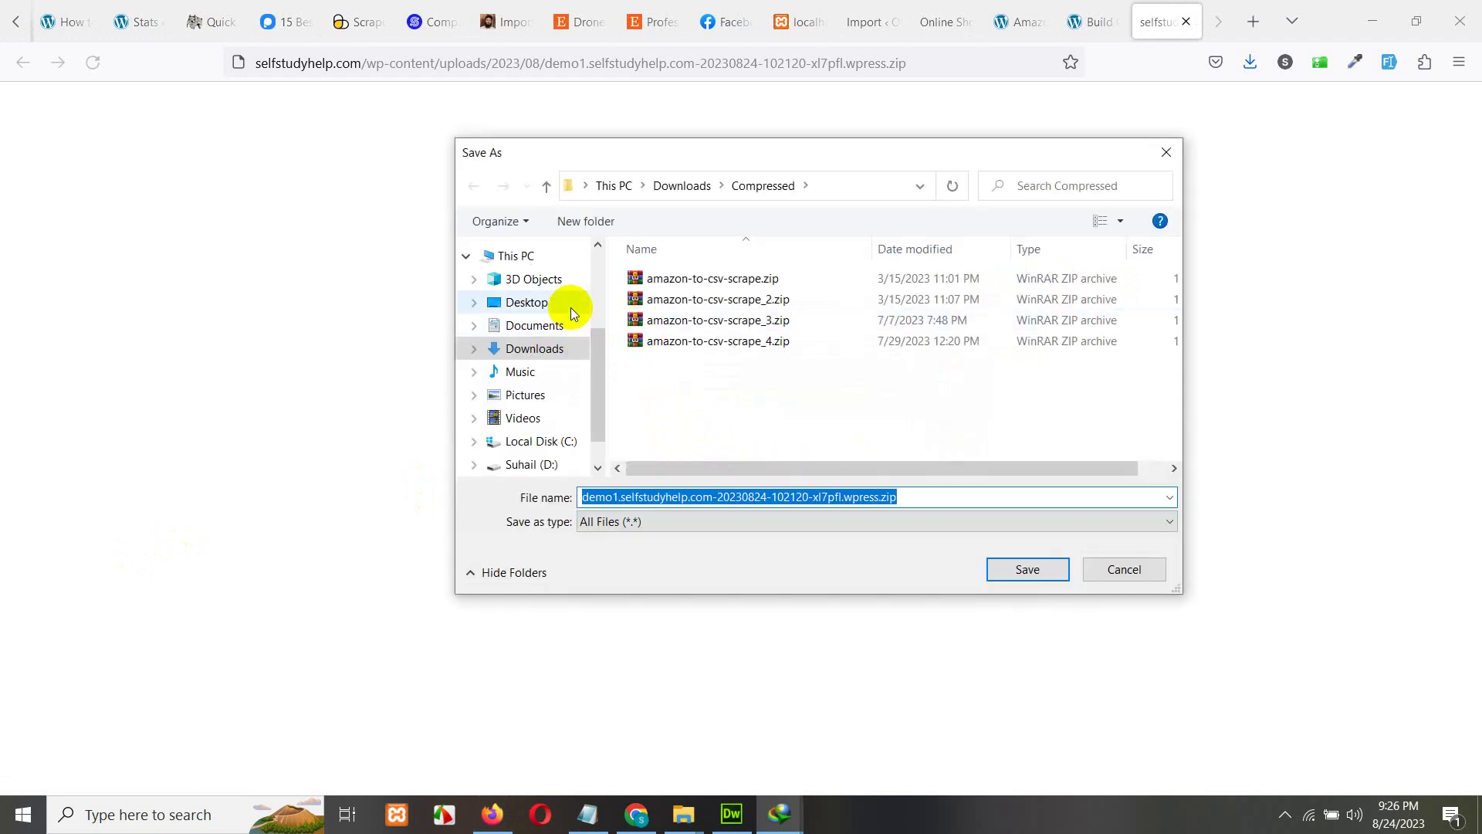
pyautogui.click(528, 303)
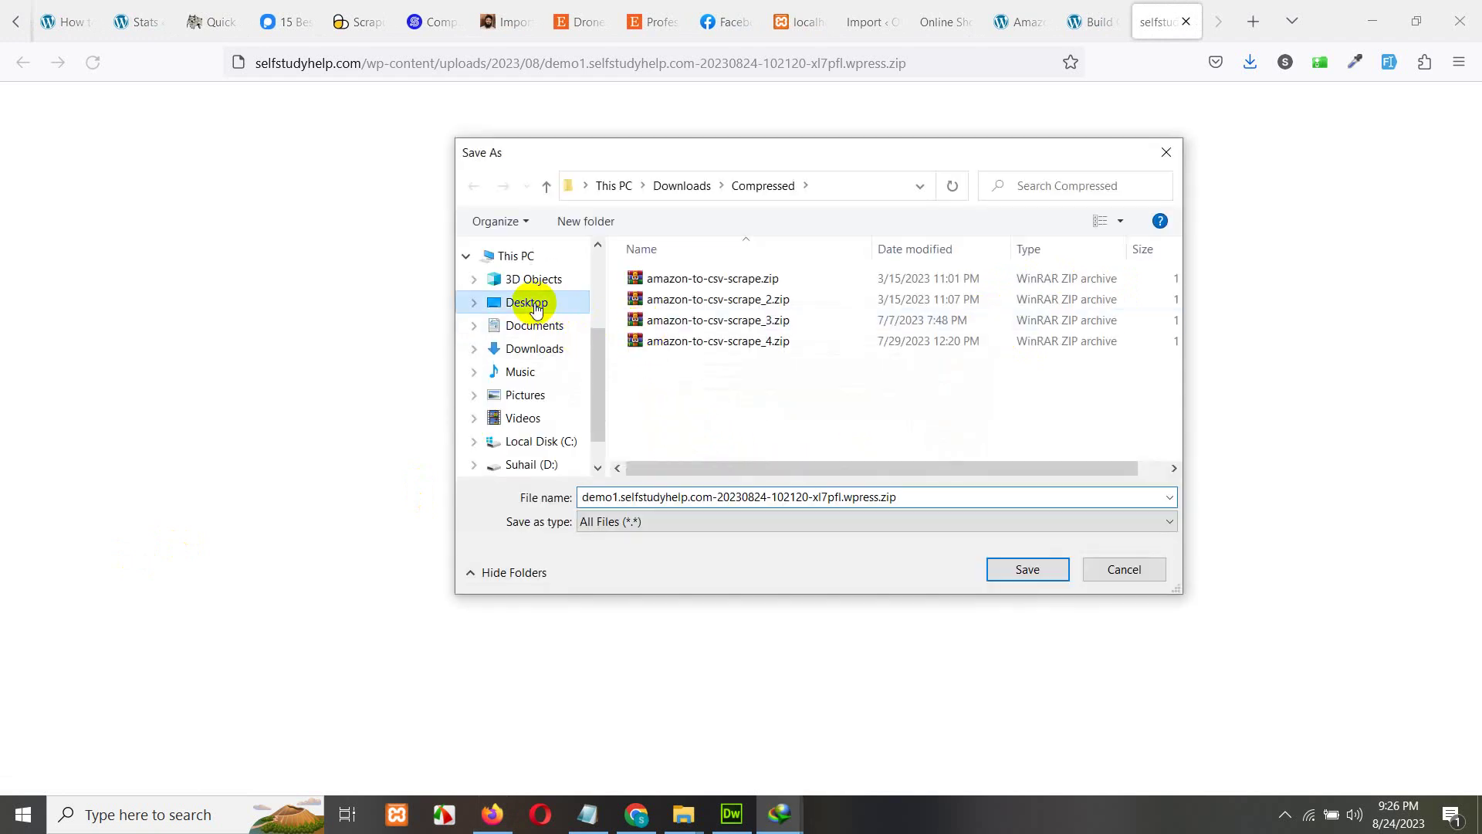
pyautogui.click(1016, 569)
pyautogui.click(731, 474)
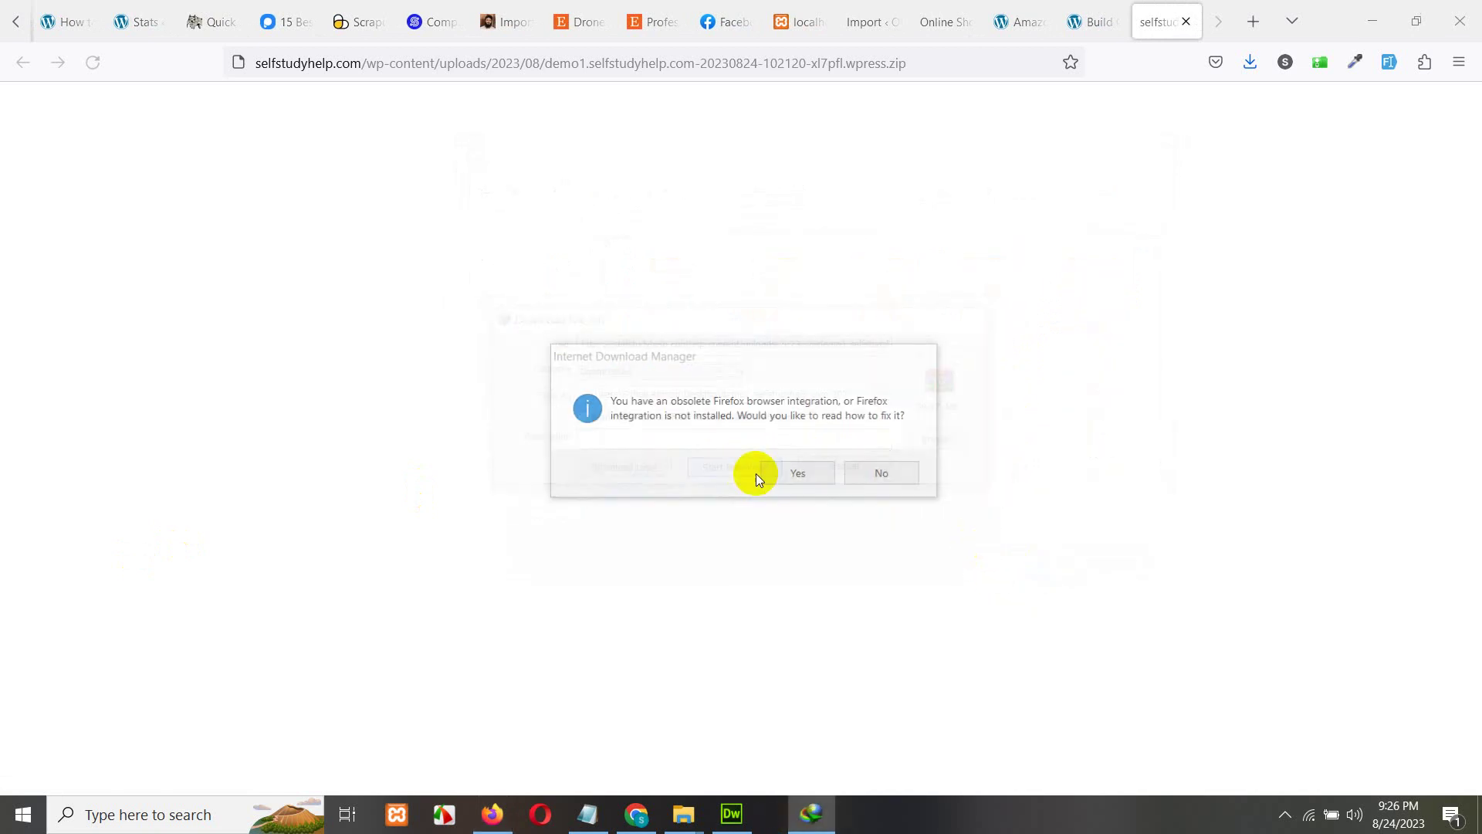
# - Decline the browser integration prompts and open the Desktop folder once the download finishes
pyautogui.click(880, 473)
pyautogui.moveTo(809, 207); pyautogui.dragTo(619, 184)
pyautogui.click(895, 466)
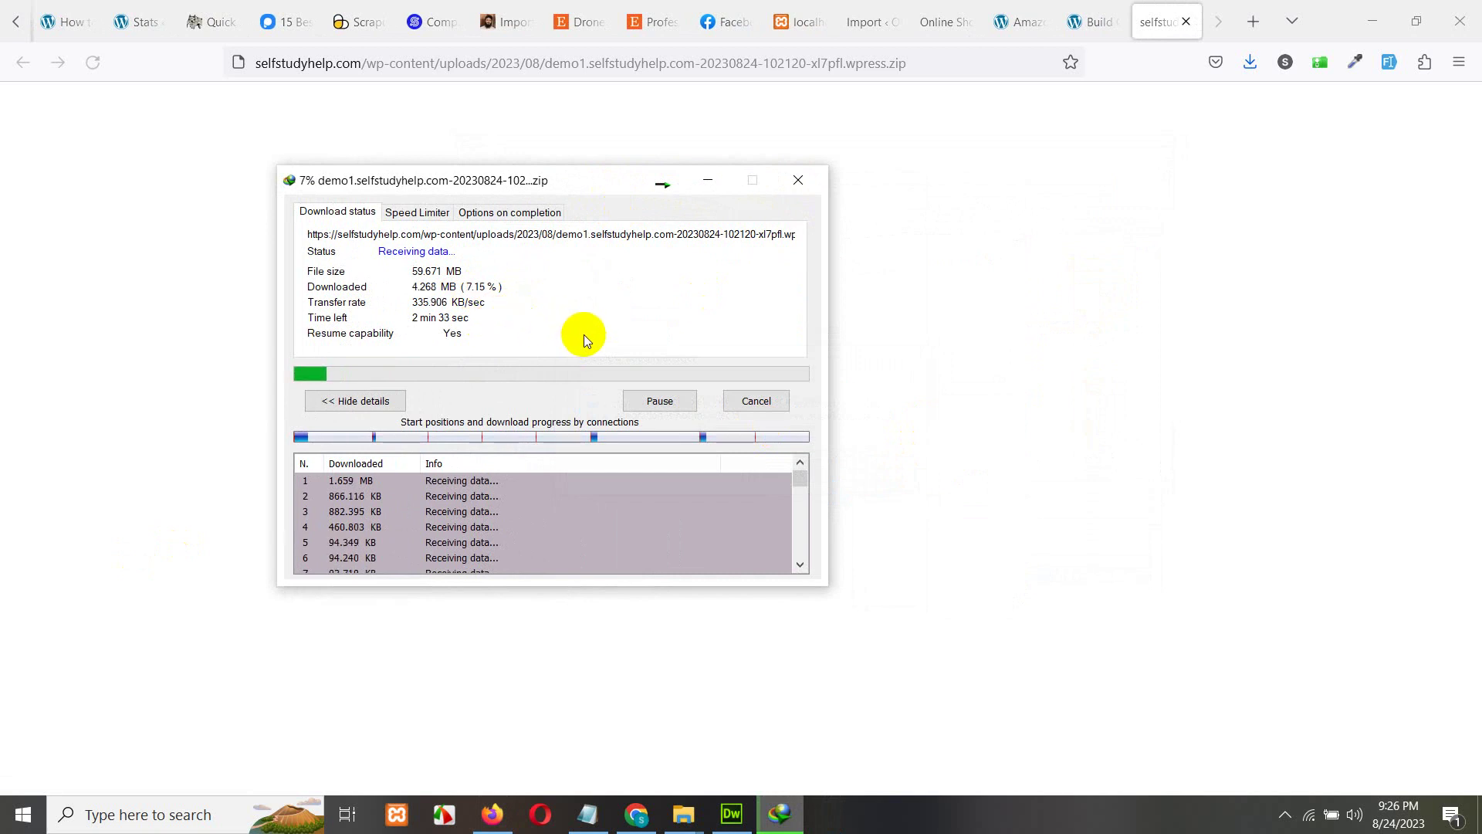
pyautogui.moveTo(545, 185); pyautogui.dragTo(650, 271)
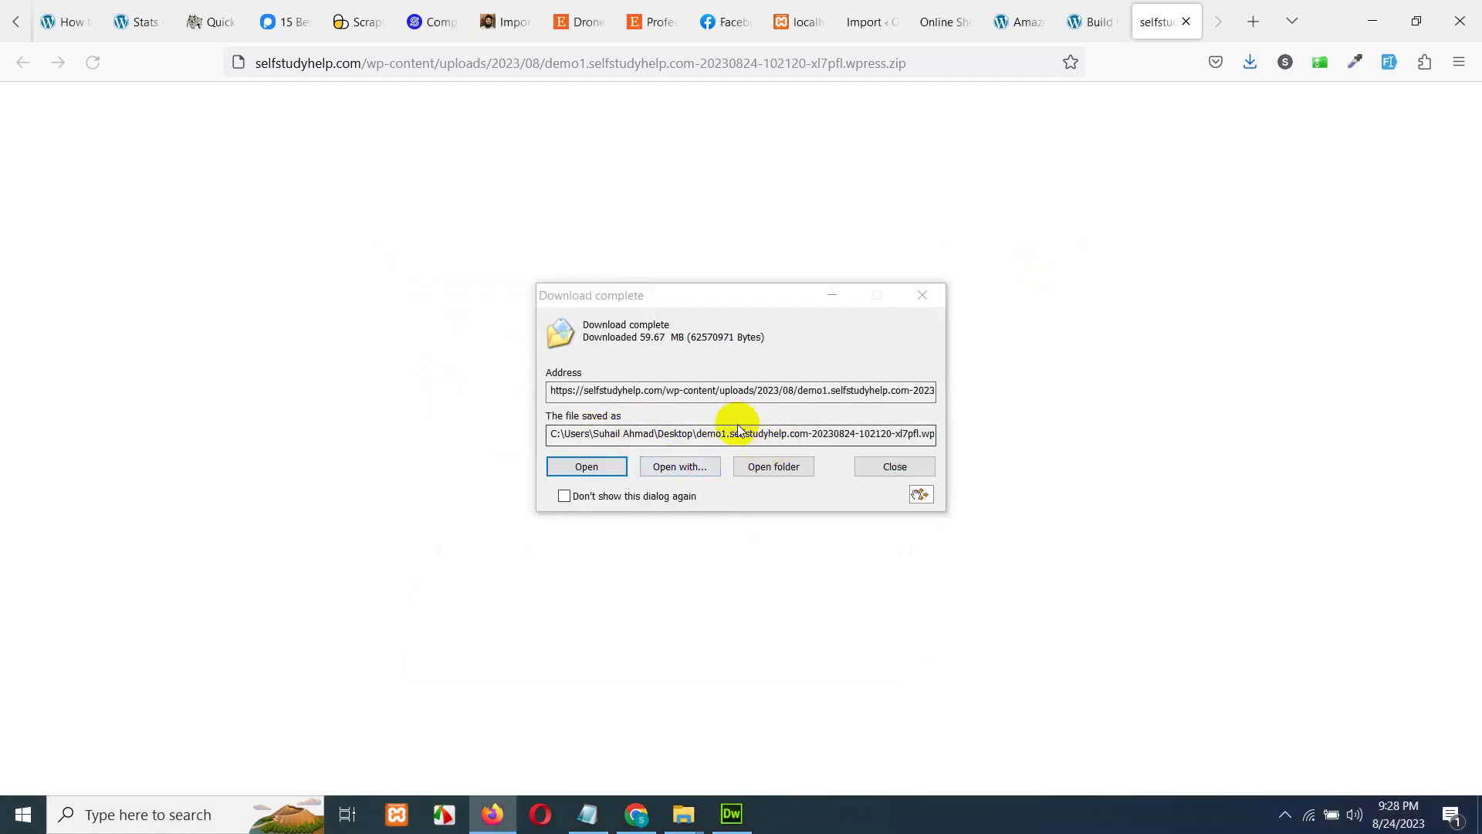
pyautogui.click(764, 466)
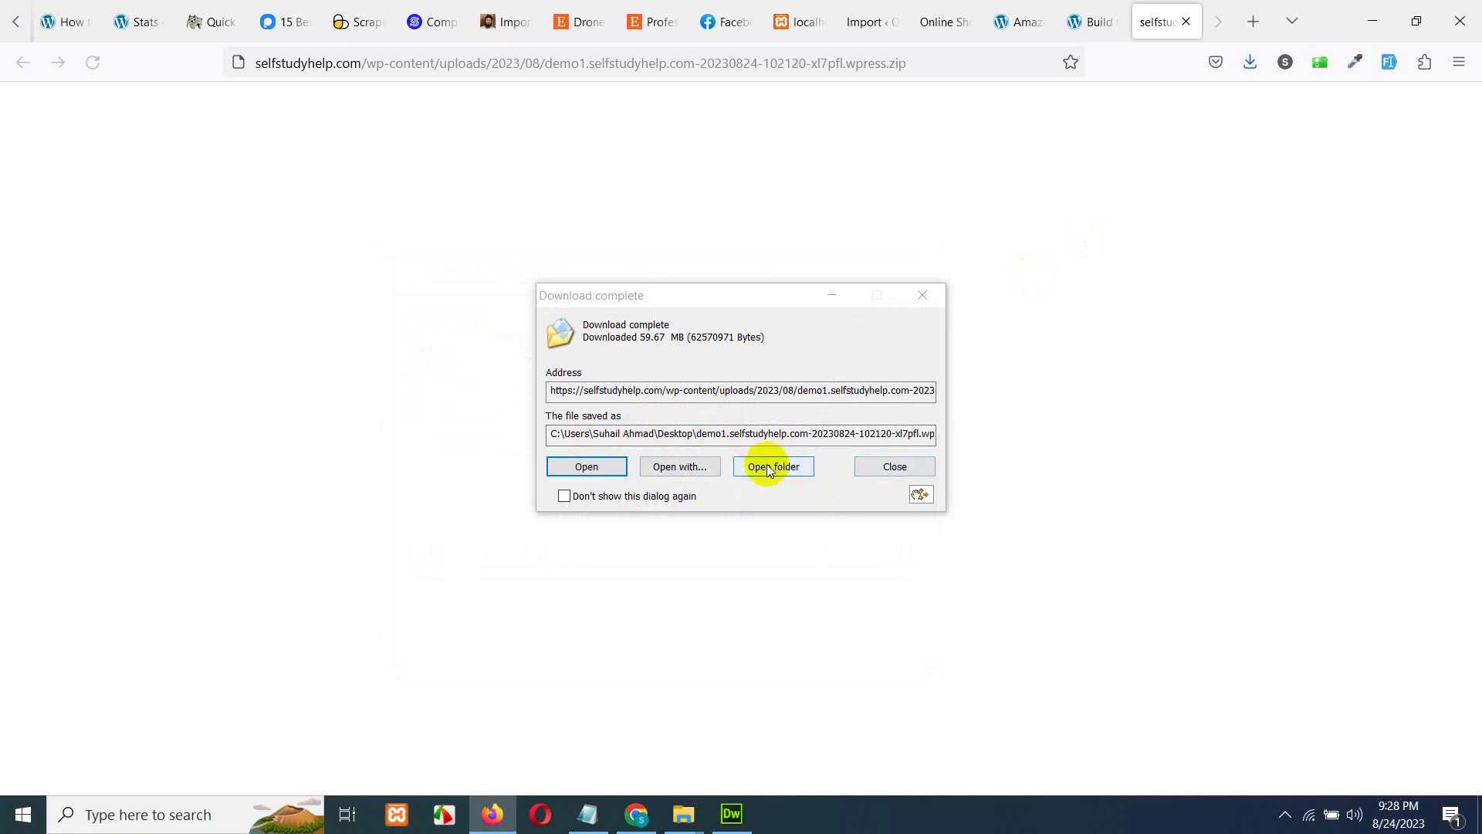
pyautogui.click(1186, 21)
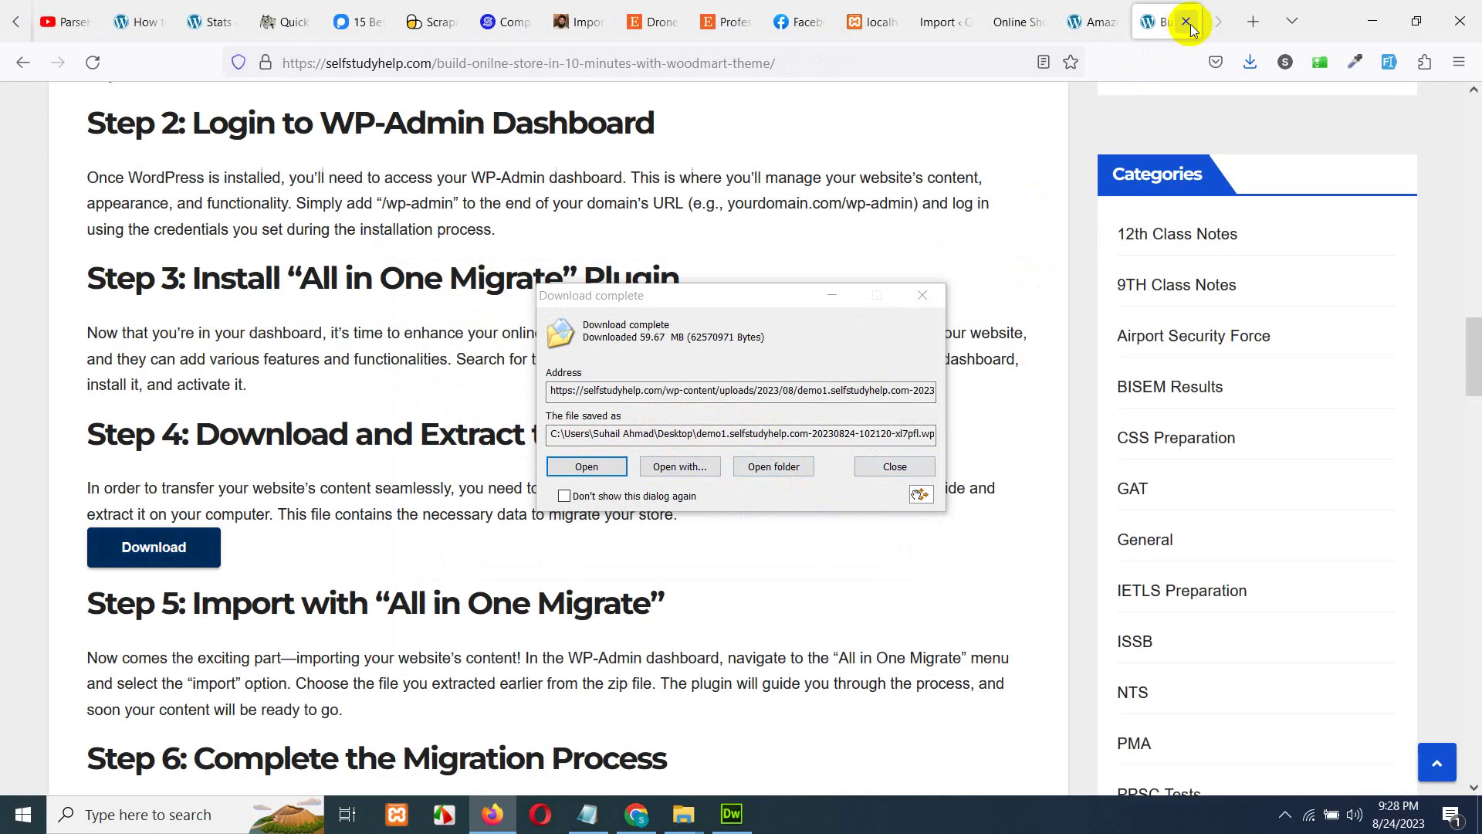
pyautogui.click(750, 468)
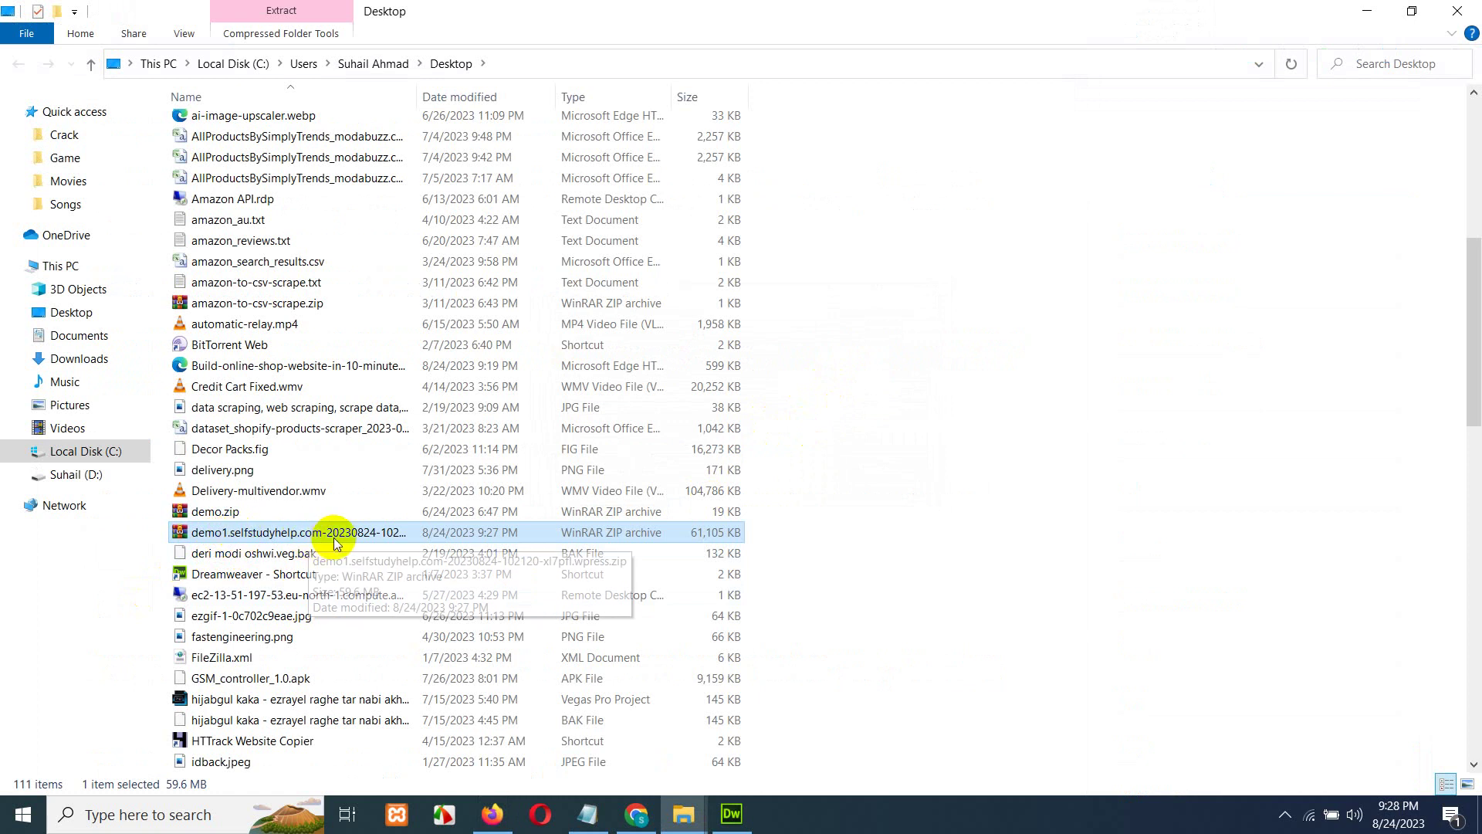
# - Extract Here on the demo1 zip so the 264,213 KB .wpress file lands on the Desktop
pyautogui.doubleClick(245, 535)
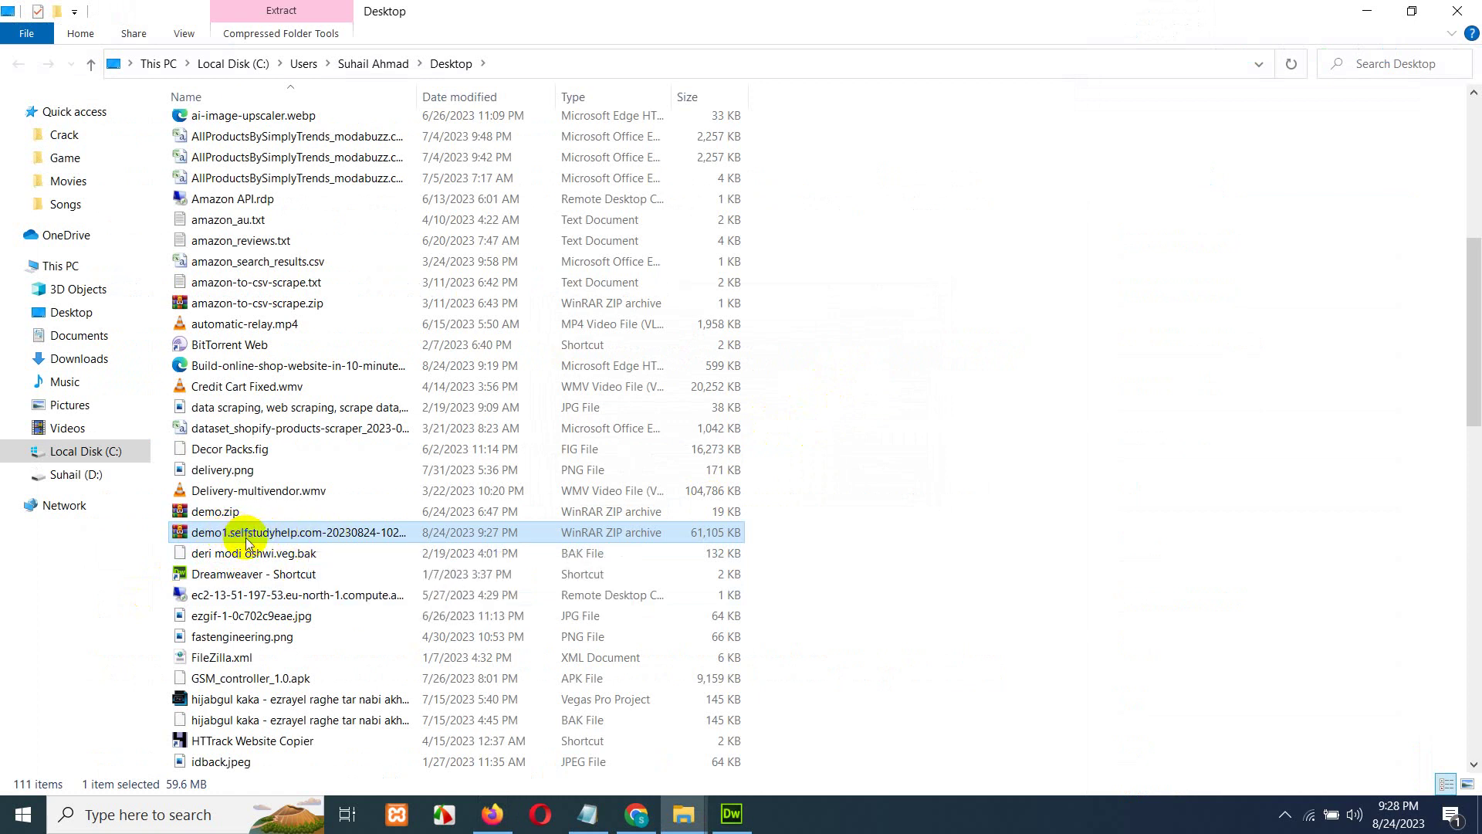
pyautogui.rightClick(246, 541)
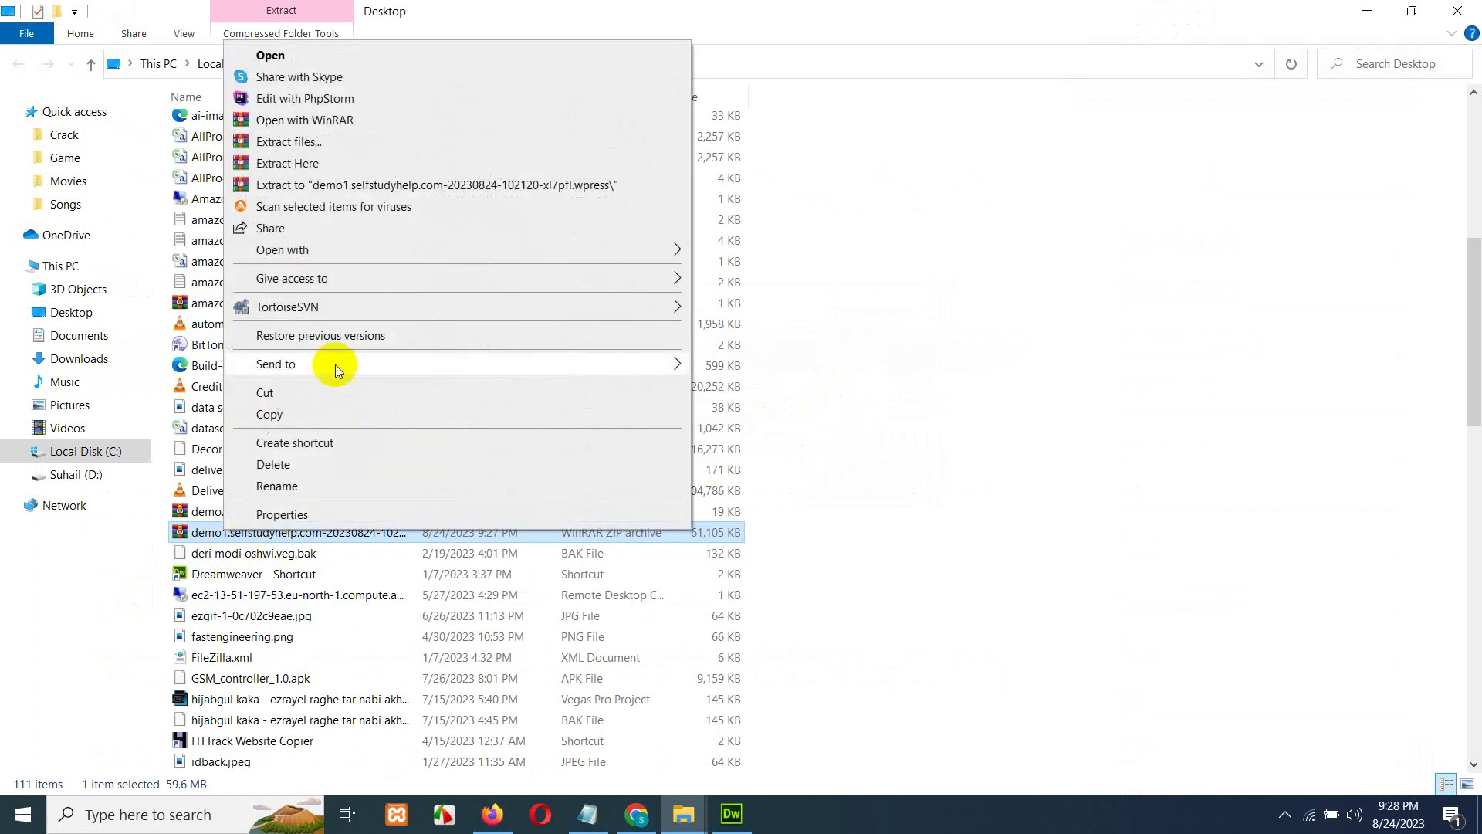
pyautogui.click(337, 162)
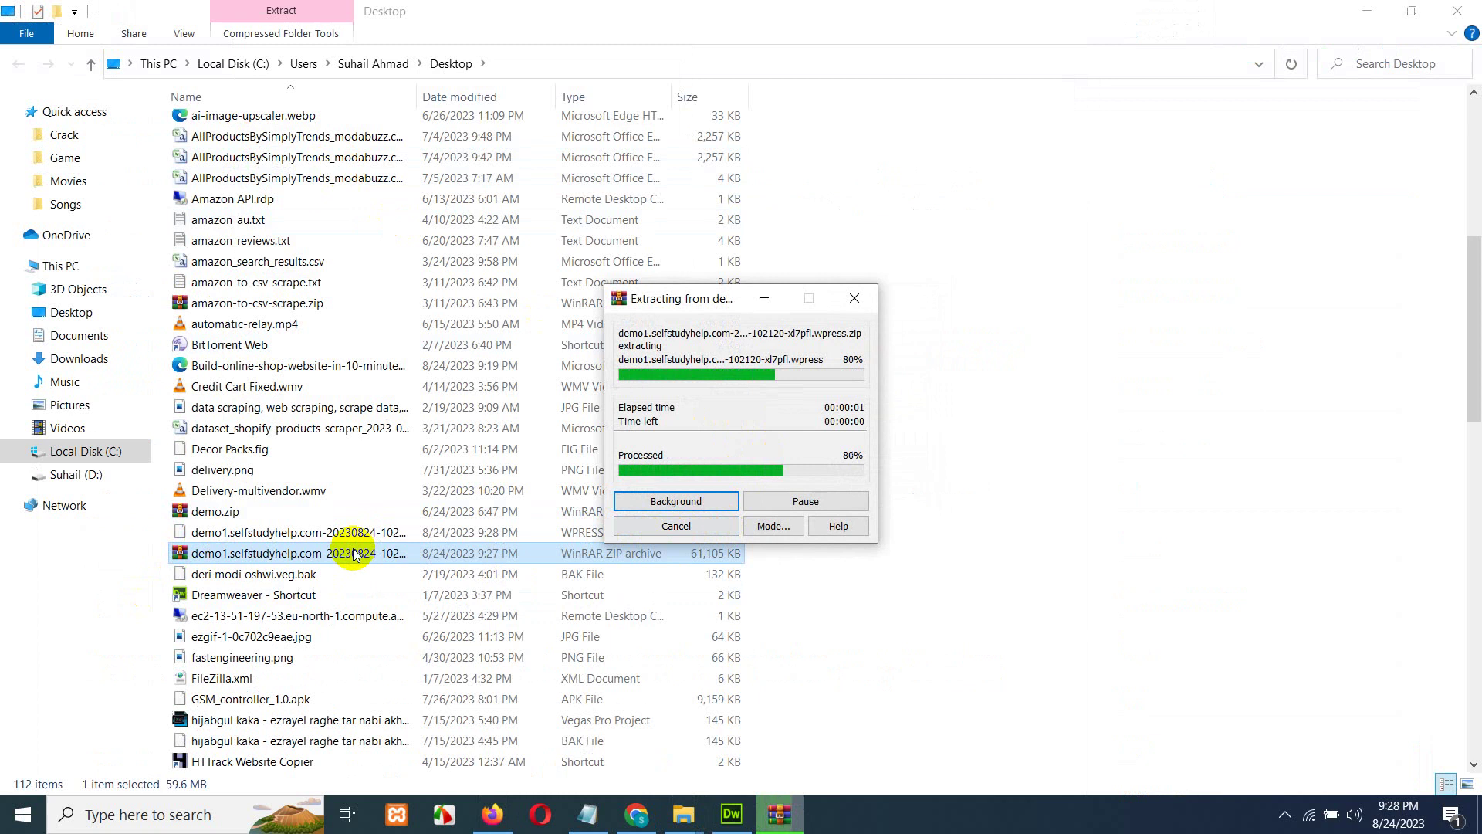
pyautogui.click(262, 532)
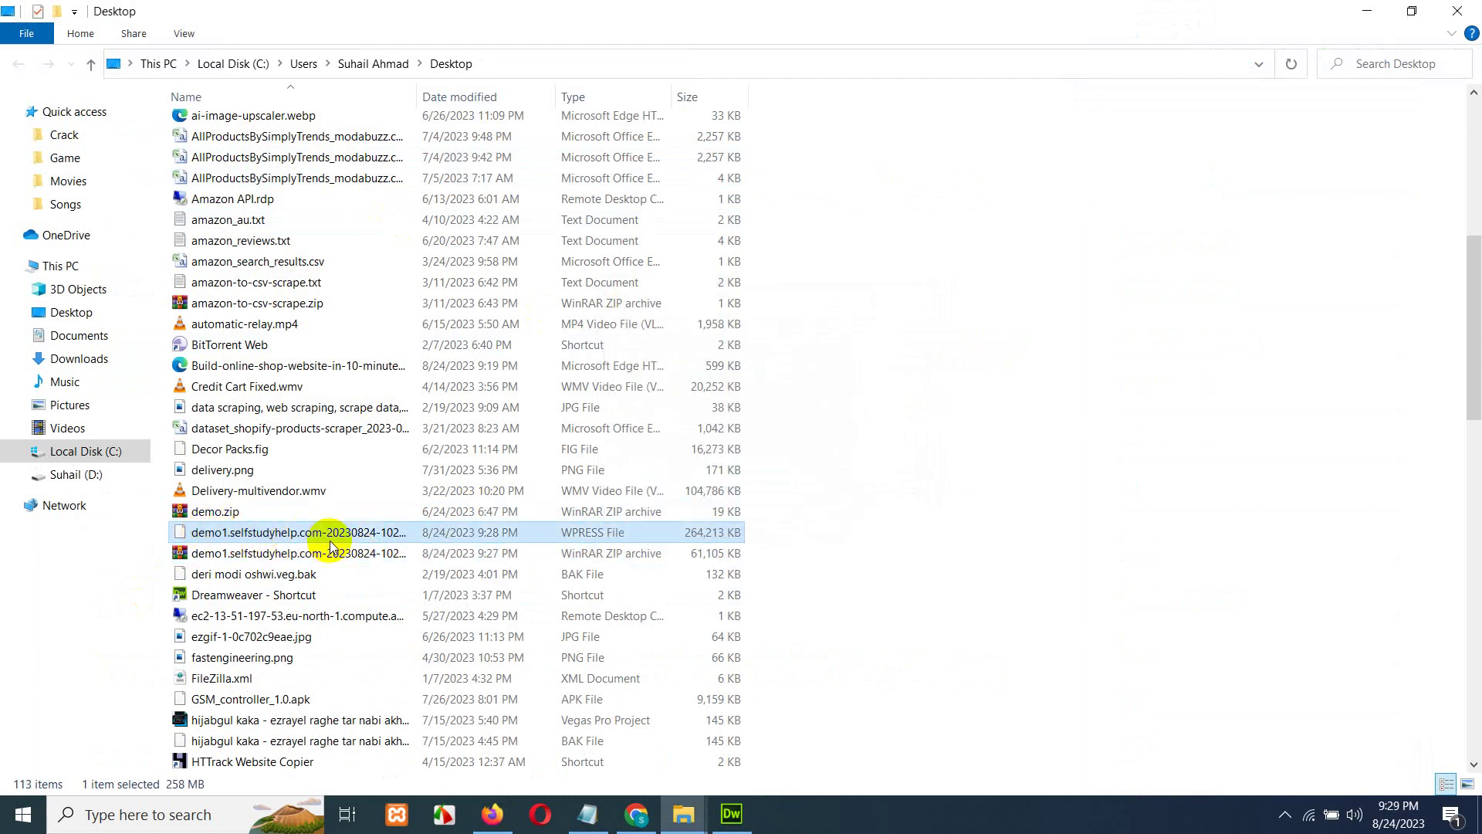
pyautogui.scroll(1, 447, 377)
pyautogui.moveTo(420, 94); pyautogui.dragTo(544, 116)
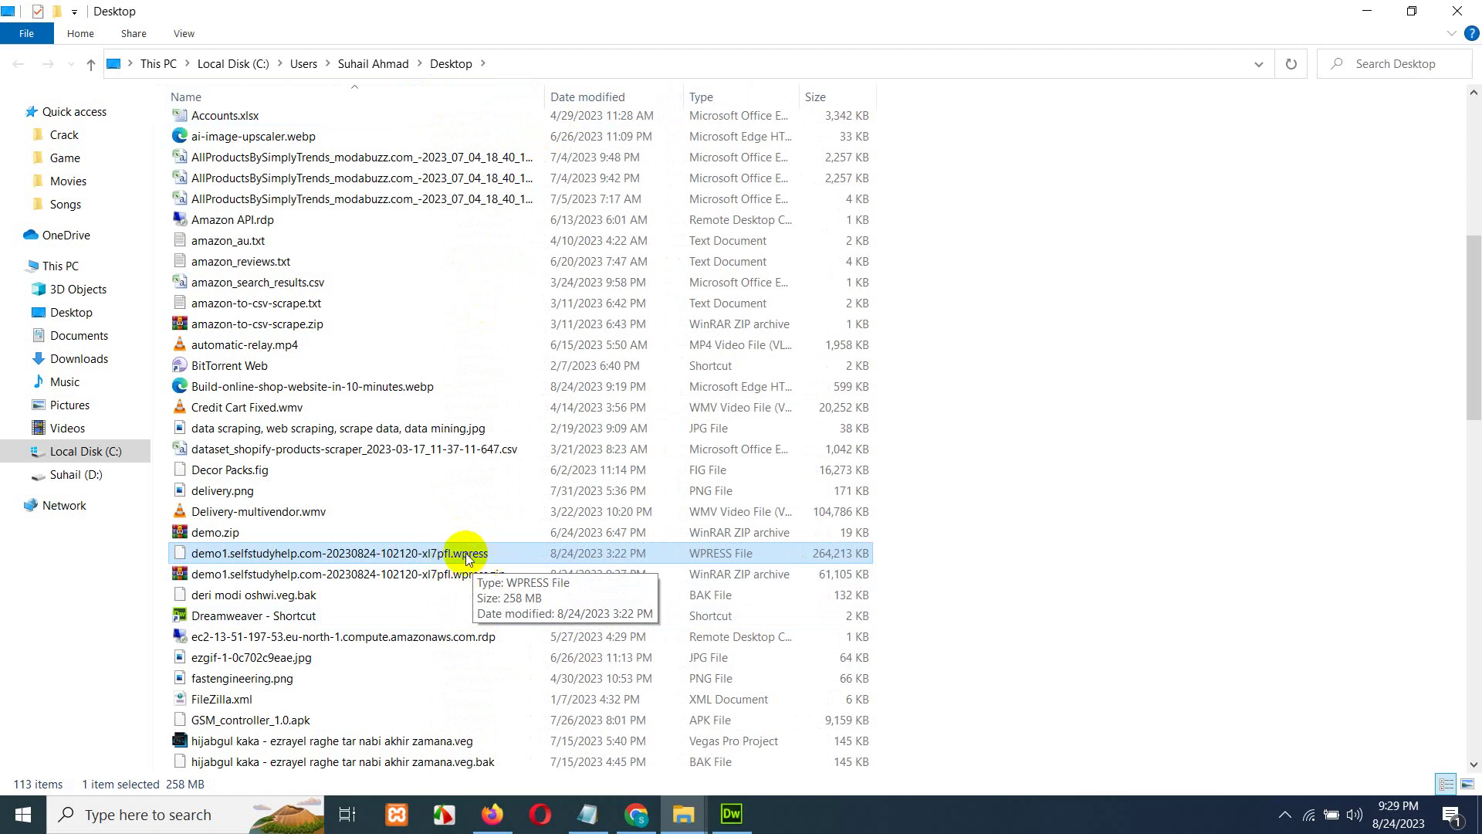
pyautogui.click(492, 815)
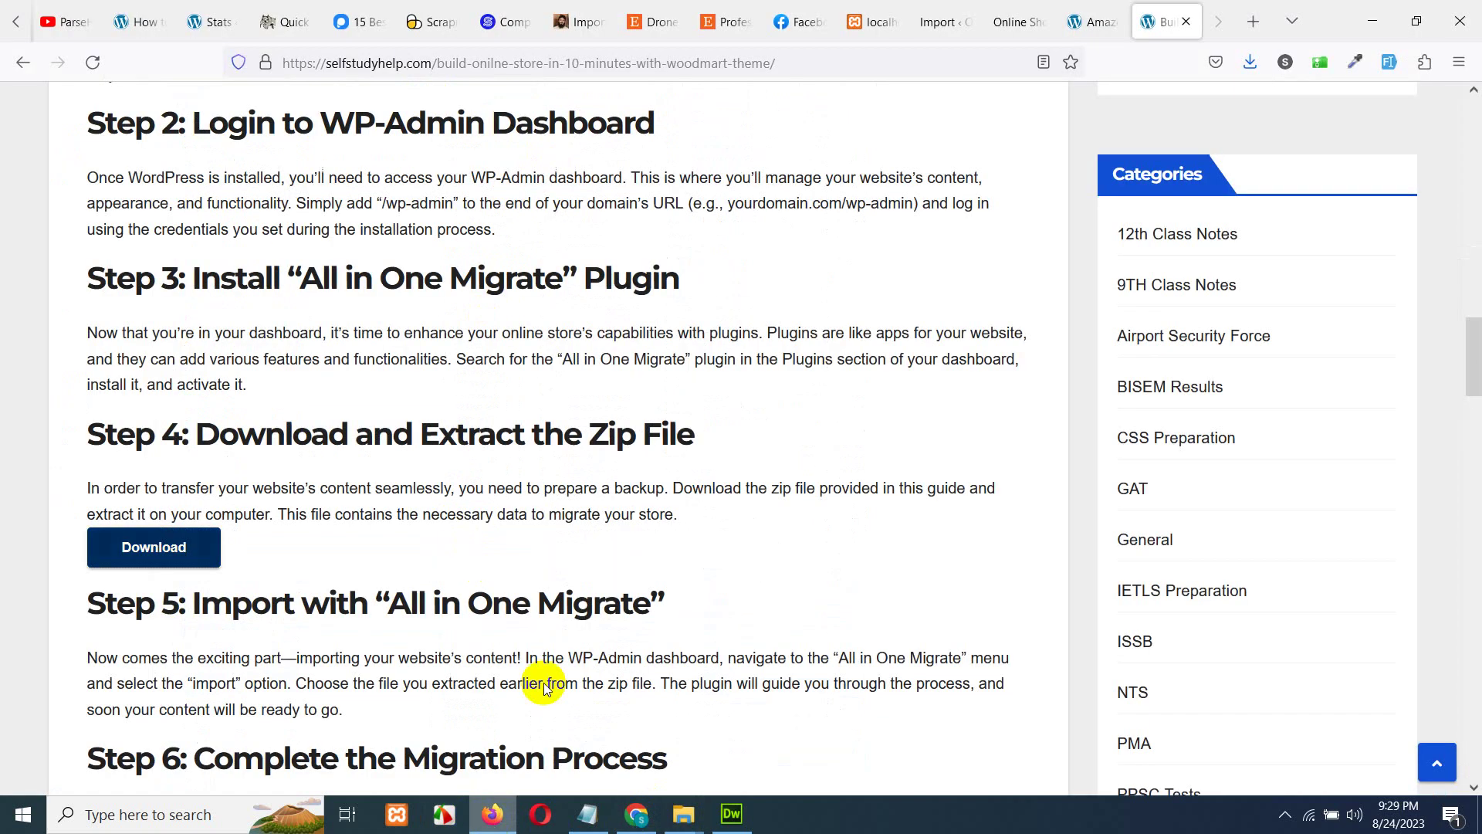
# - On the Online Shop site's Import page, choose IMPORT FROM > FILE
pyautogui.click(1087, 27)
pyautogui.click(1033, 17)
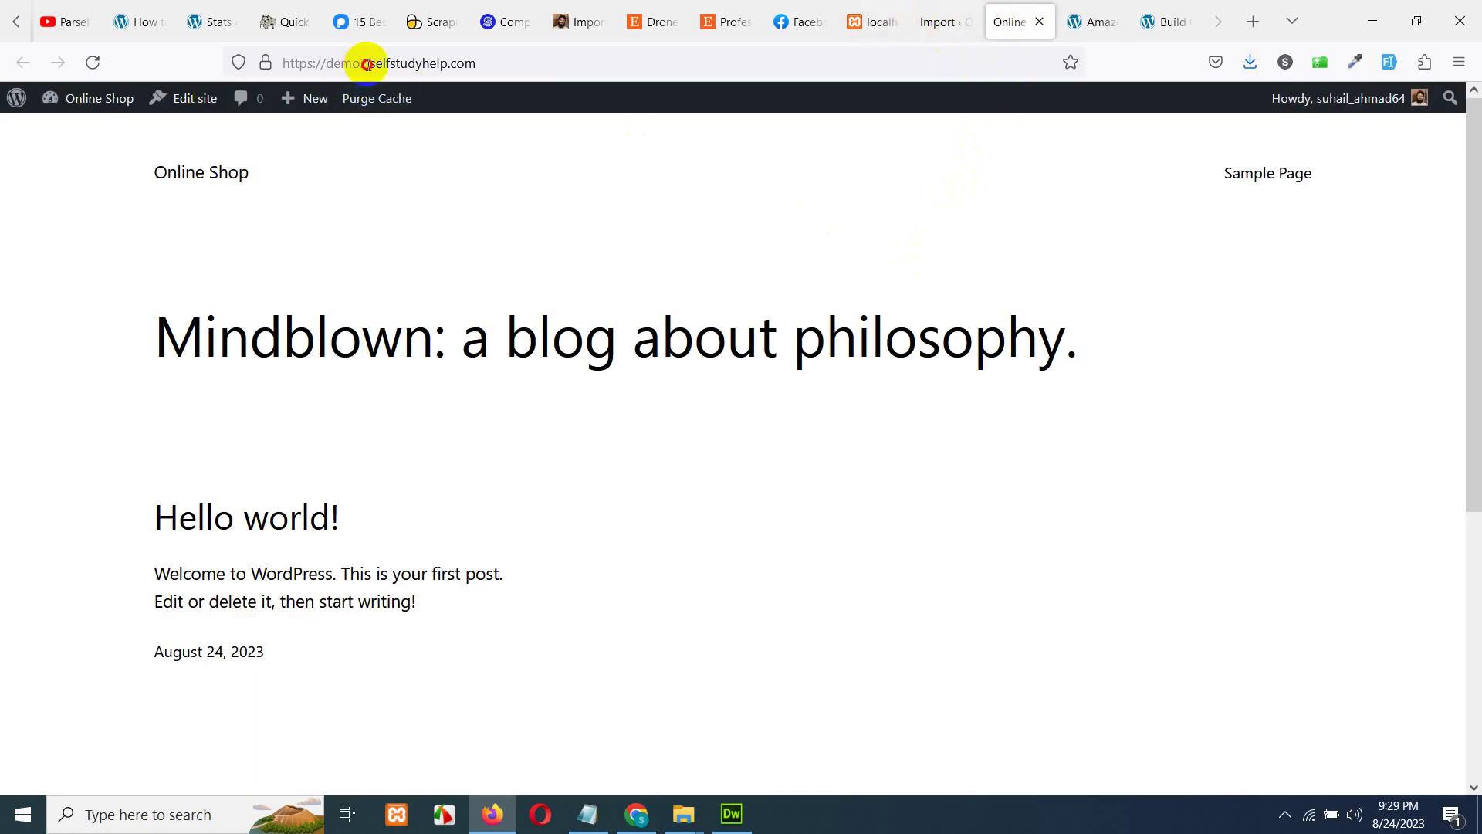
pyautogui.moveTo(367, 65); pyautogui.dragTo(335, 61)
pyautogui.click(923, 10)
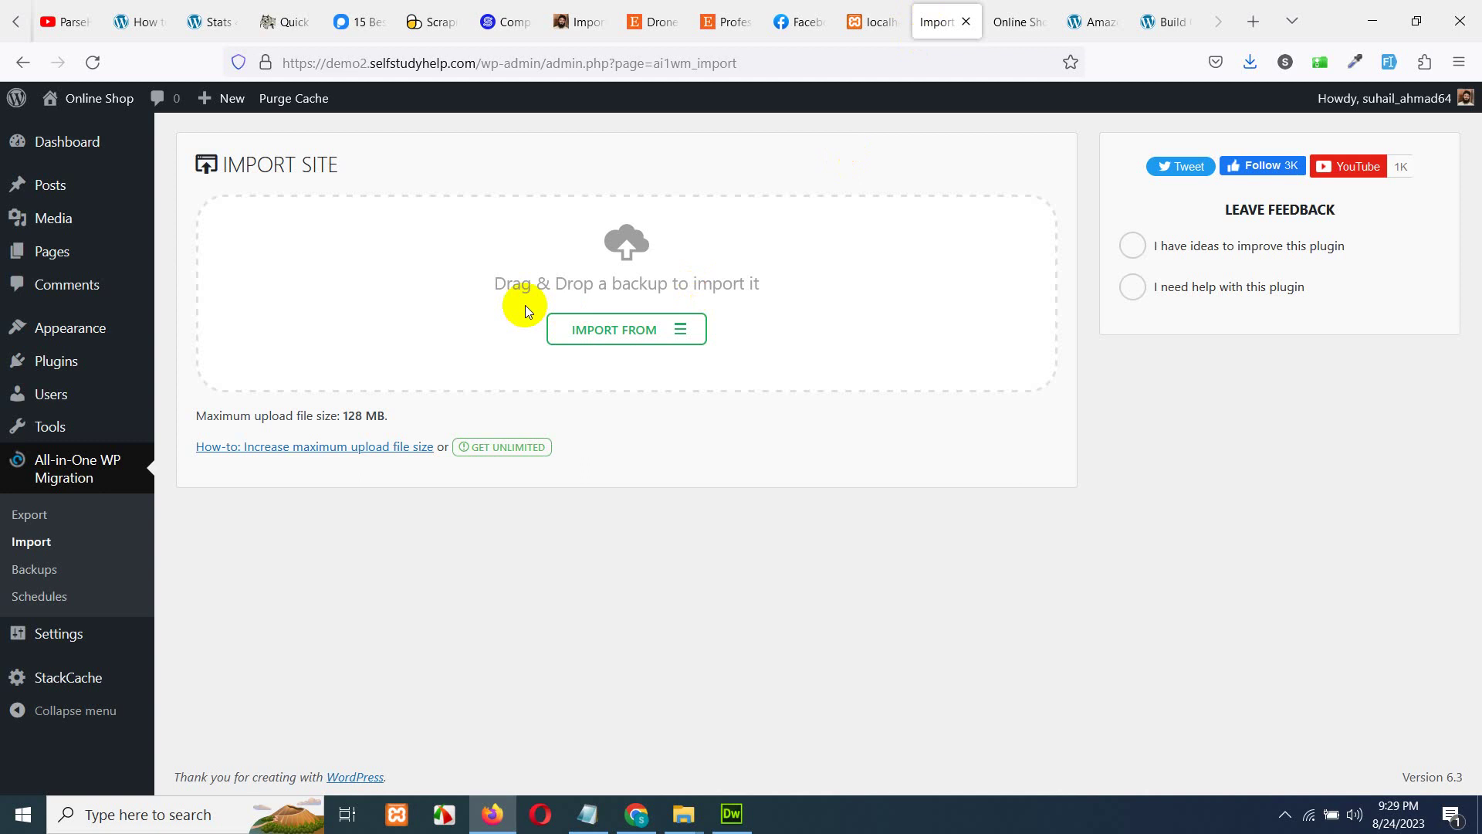
pyautogui.click(674, 336)
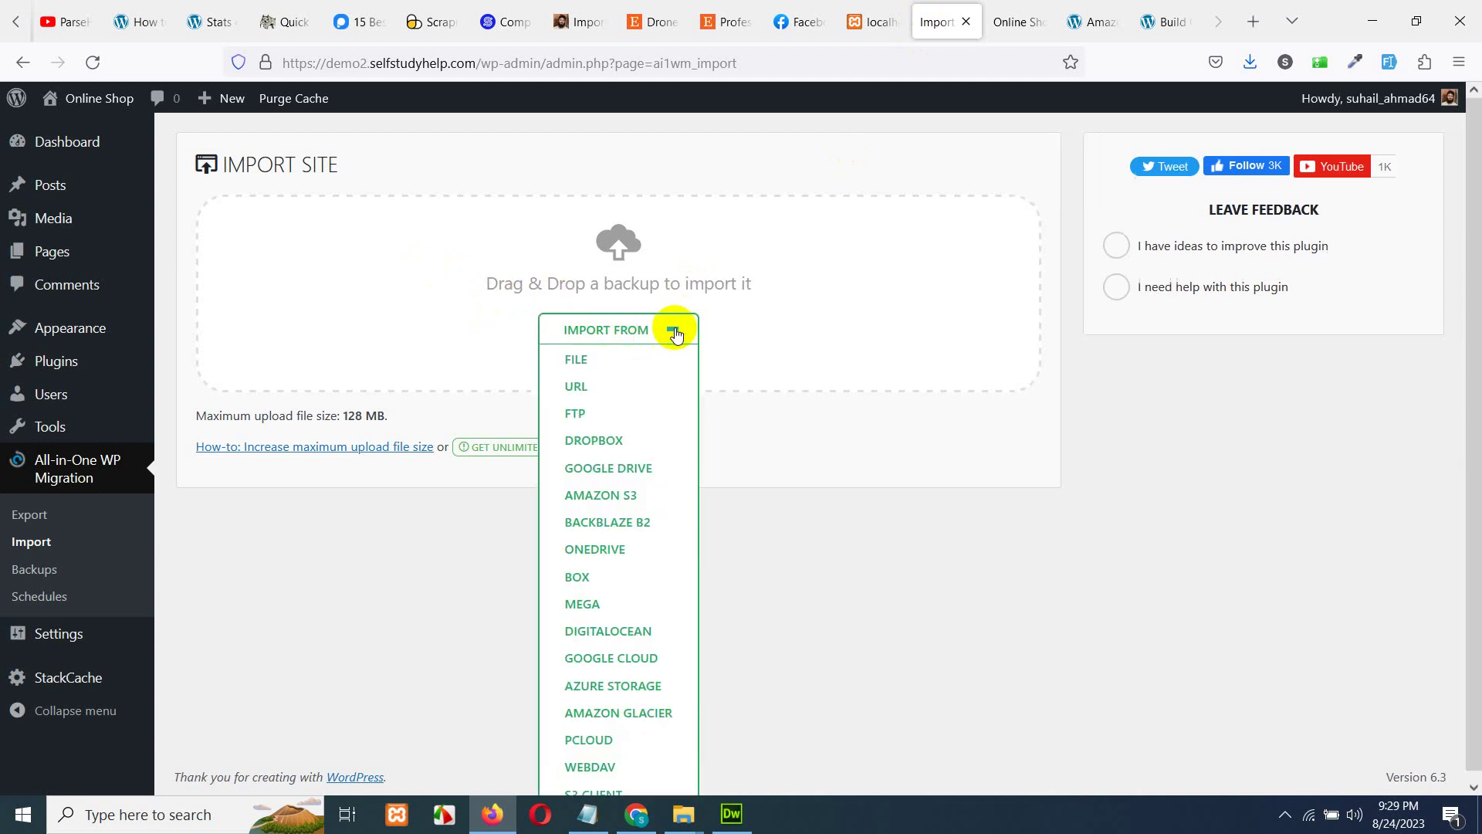
pyautogui.click(566, 356)
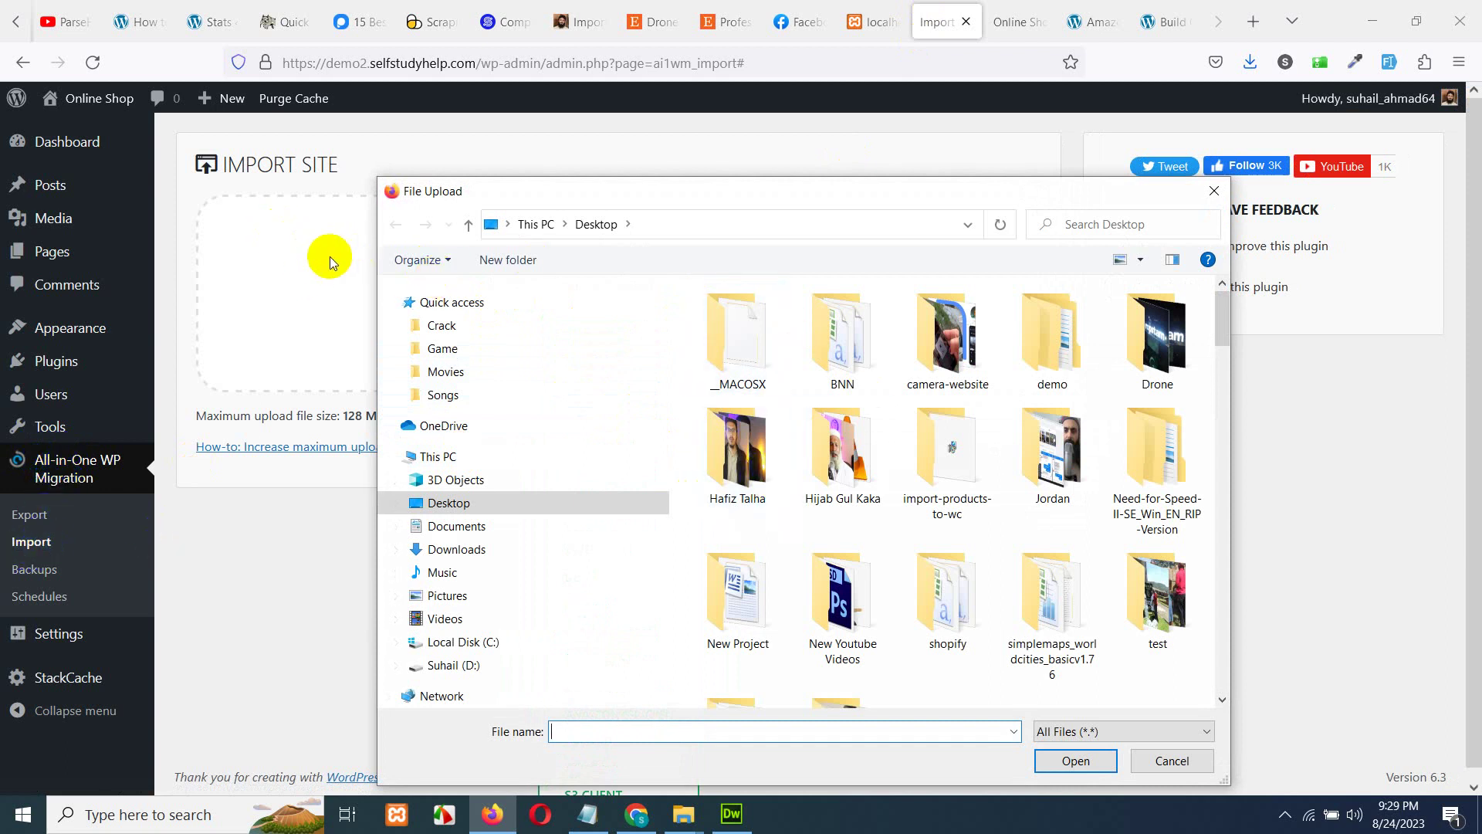
# - Select the demo1 .wpress backup on the Desktop and confirm it for upload
pyautogui.click(877, 451)
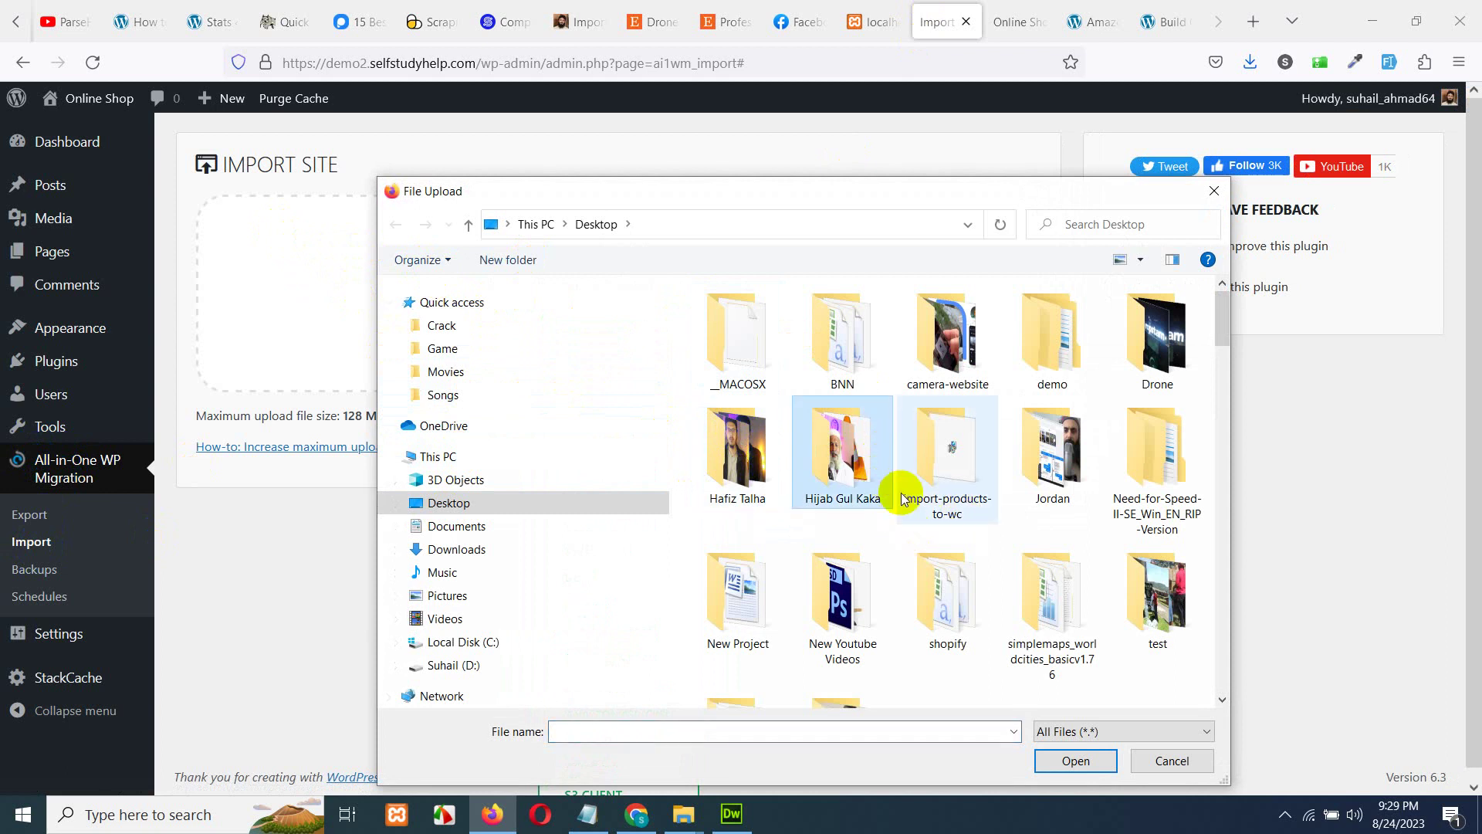
pyautogui.scroll(-5, 903, 498)
pyautogui.click(839, 472)
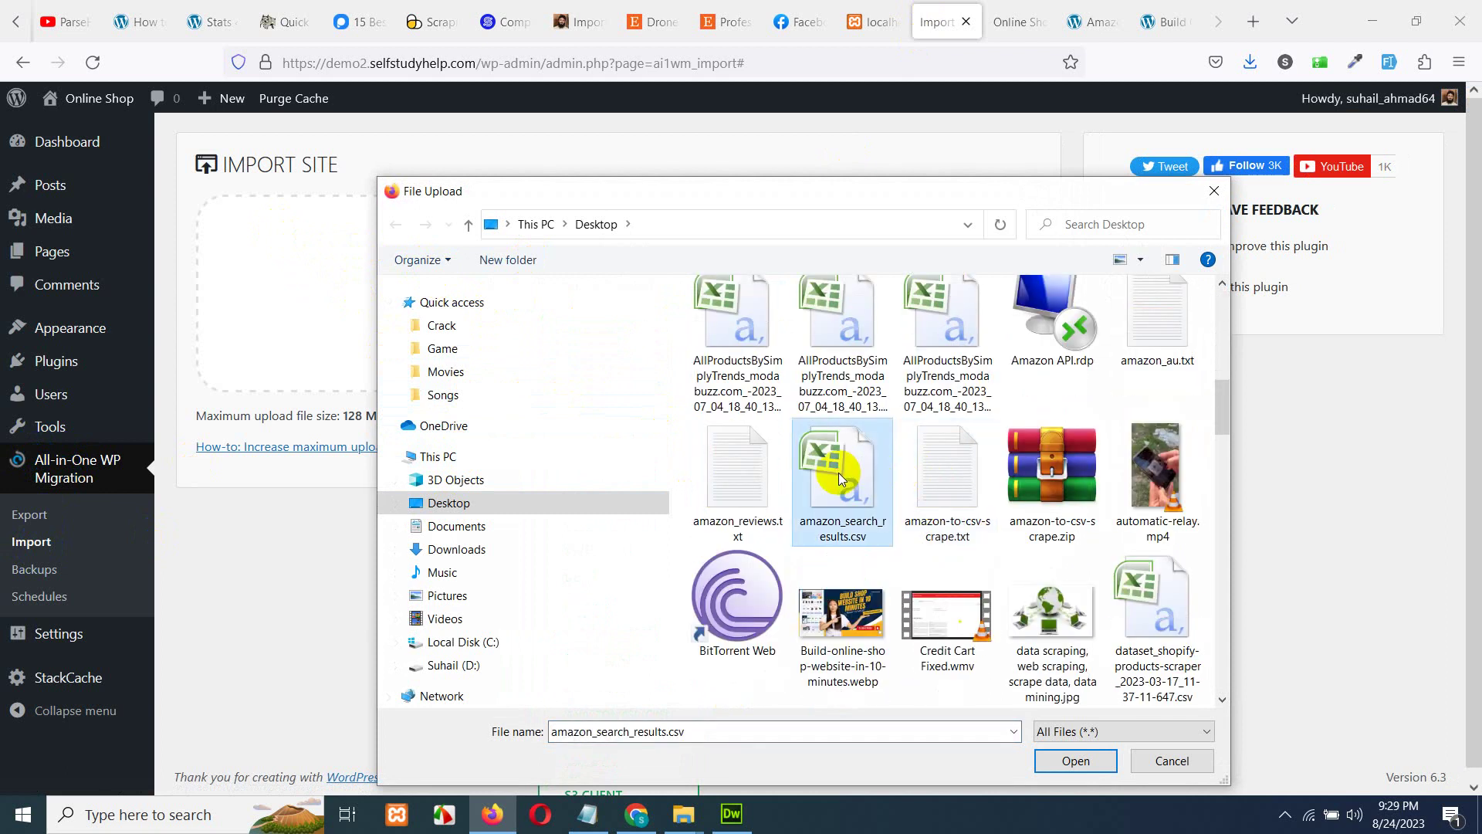
pyautogui.write('demo.zip')
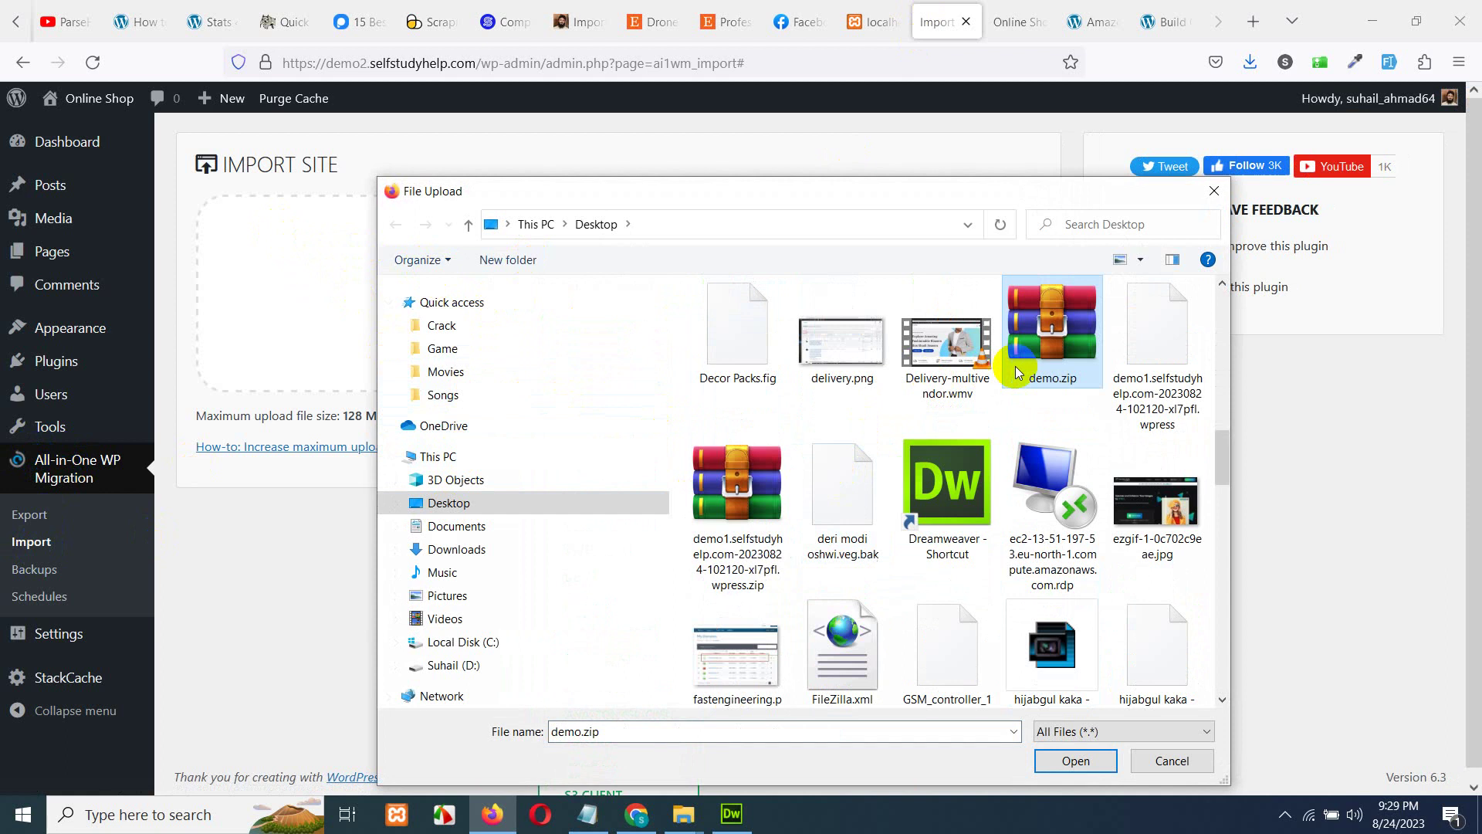
pyautogui.click(1142, 344)
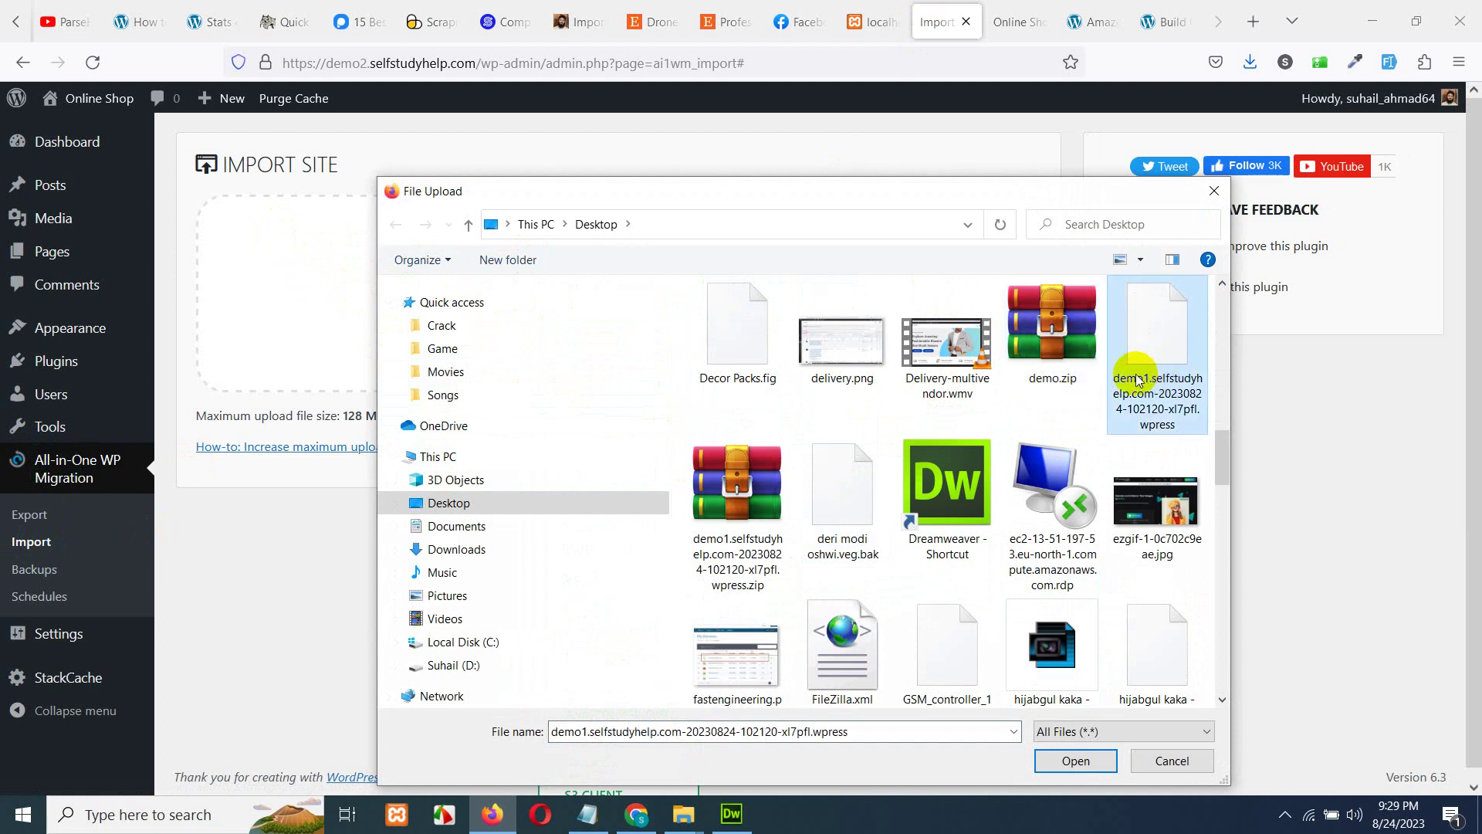
pyautogui.click(1069, 761)
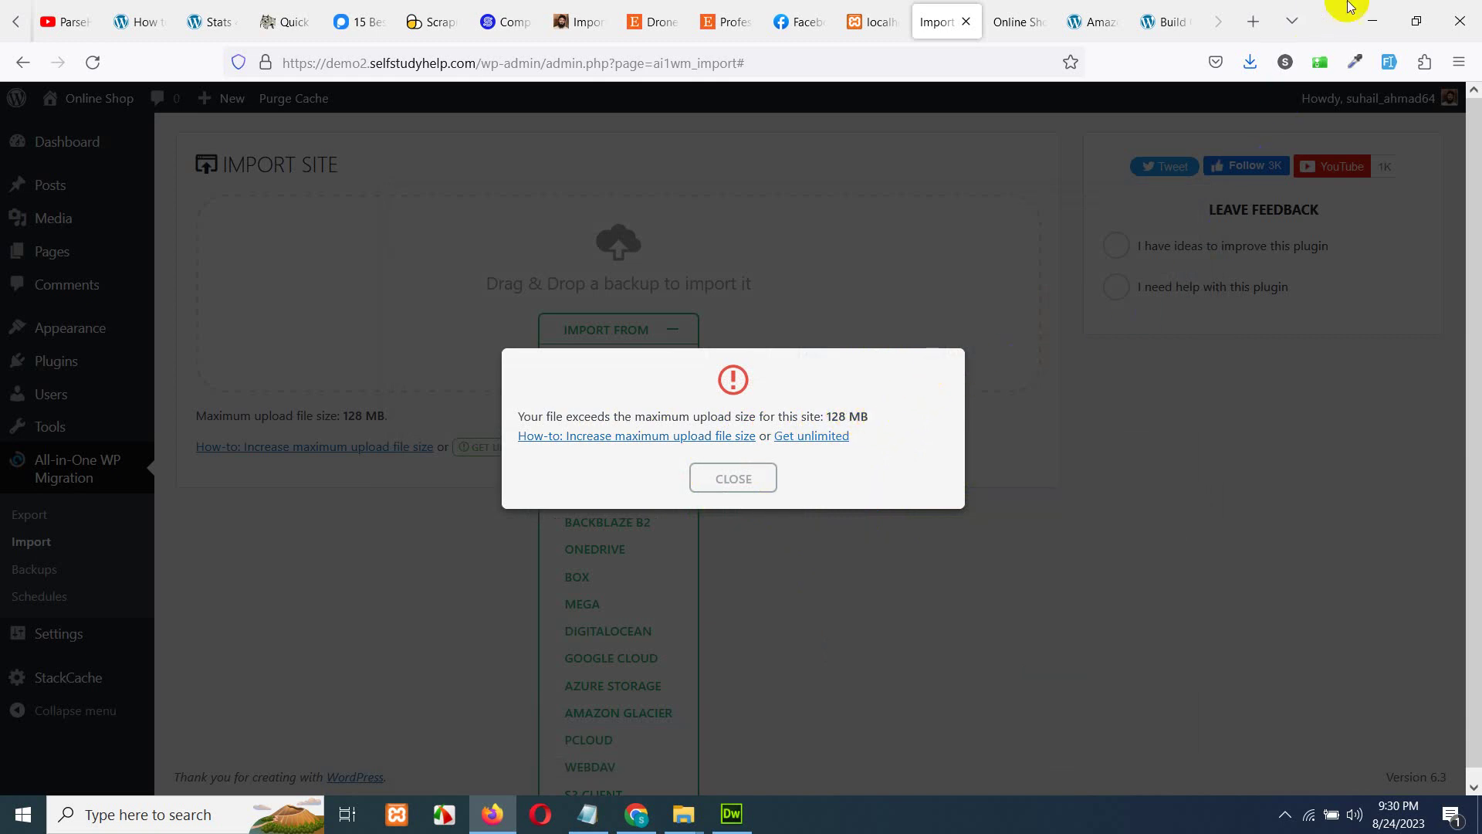
# - Close the over-128 MB file warning and go to Plugins > Add New
pyautogui.click(1372, 19)
pyautogui.click(1136, 606)
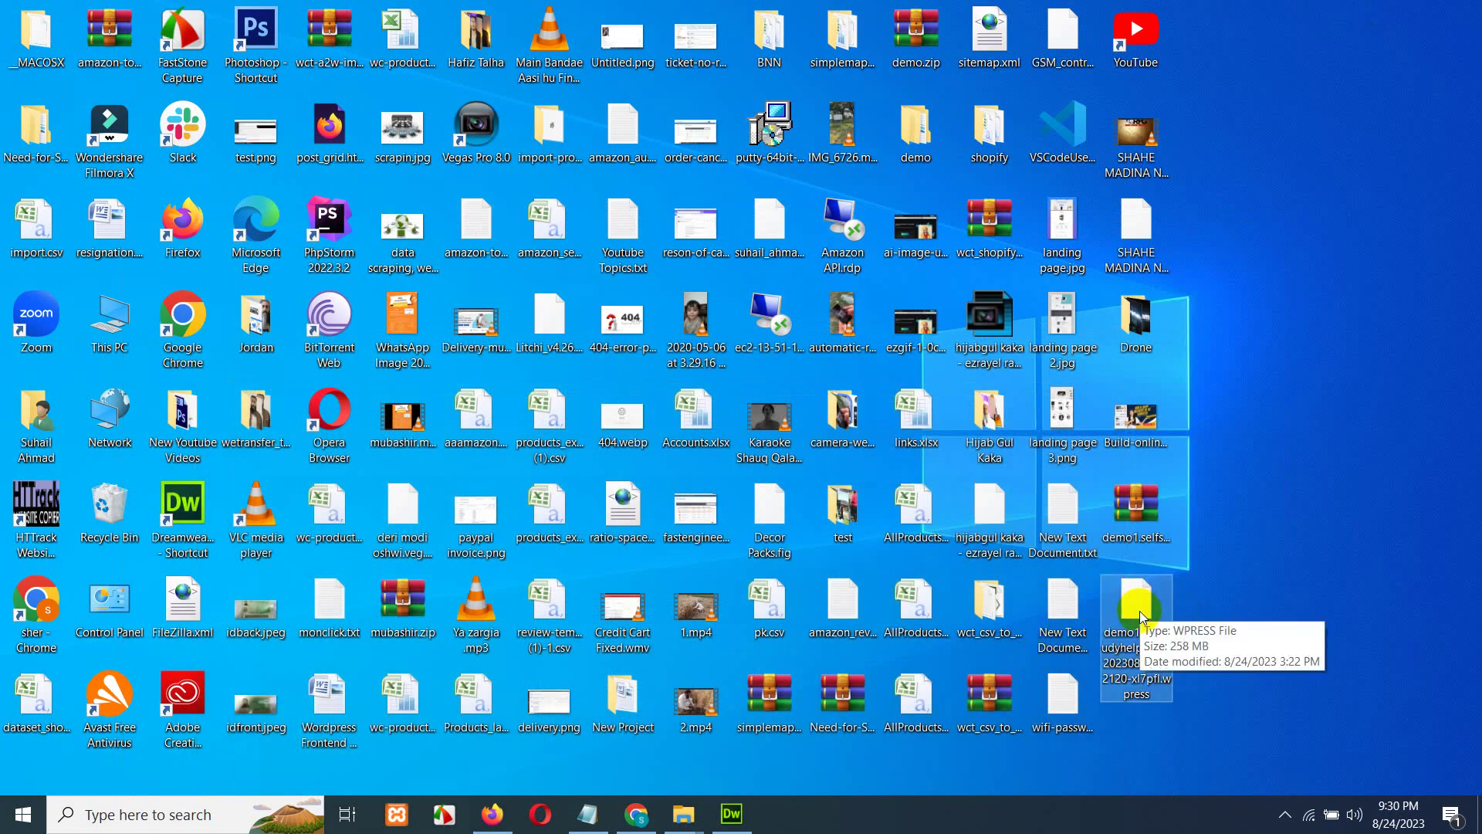
pyautogui.click(492, 813)
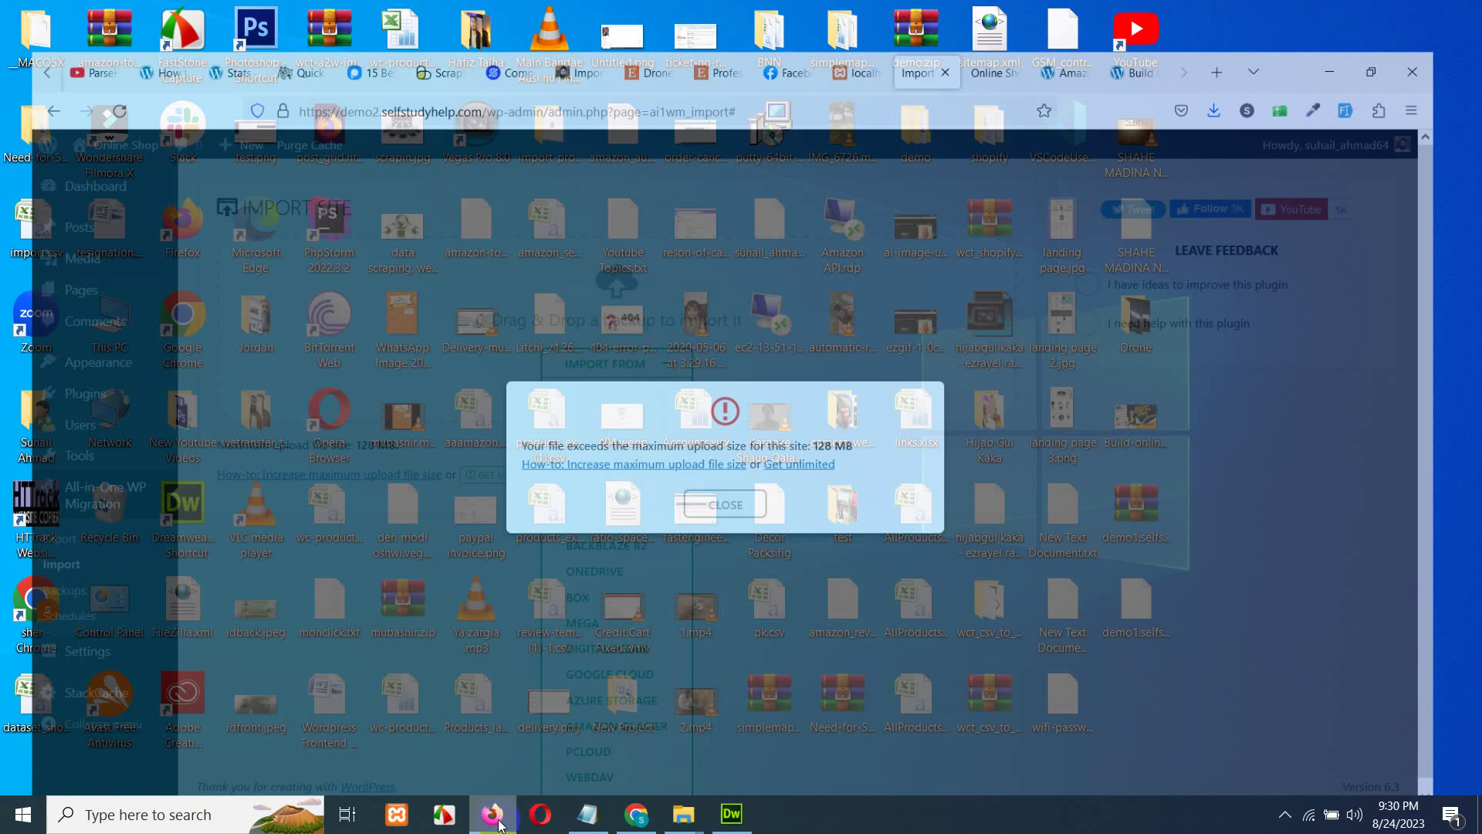
pyautogui.click(764, 478)
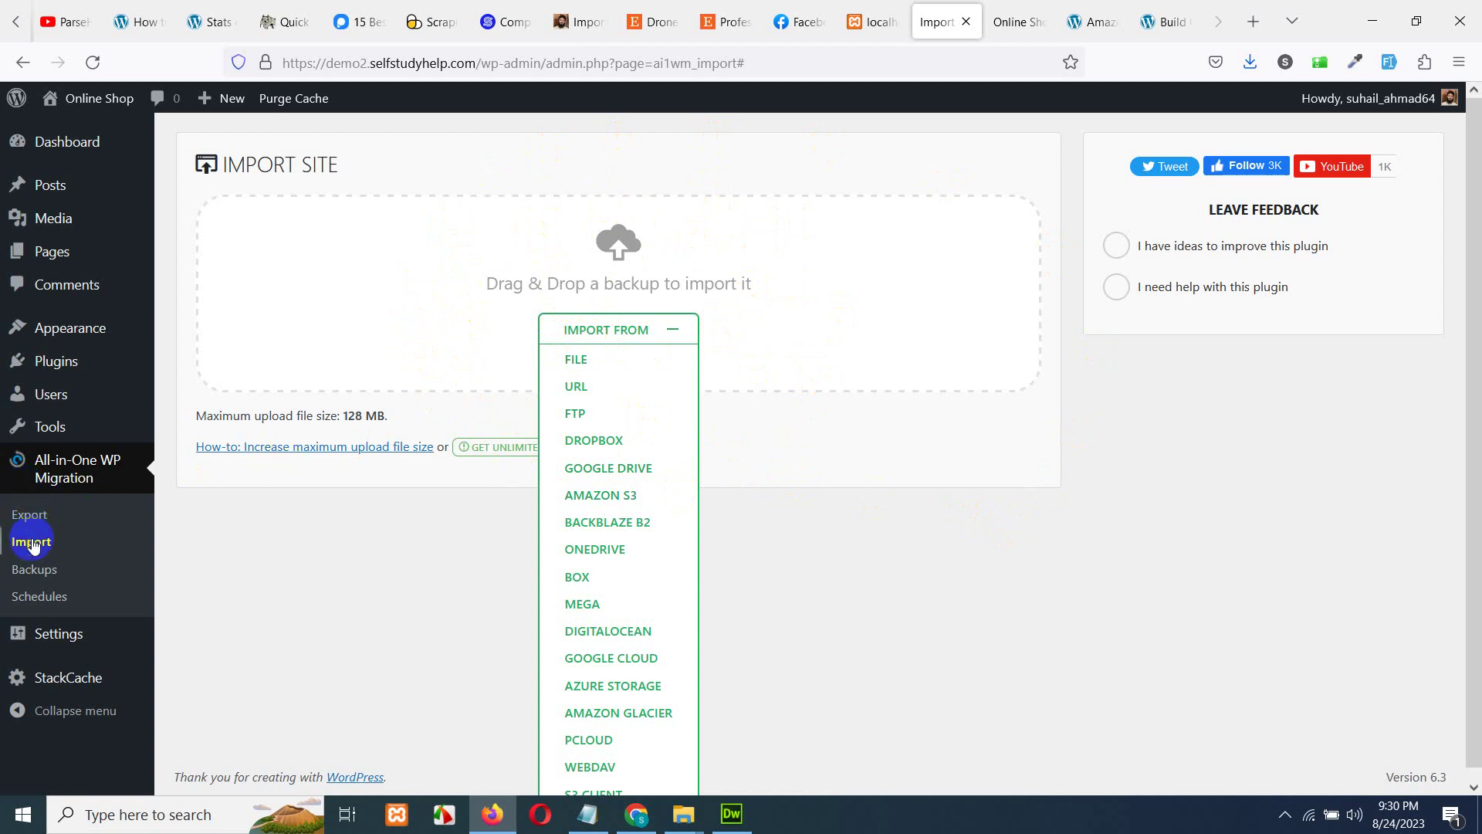
pyautogui.moveTo(94, 365)
pyautogui.click(185, 391)
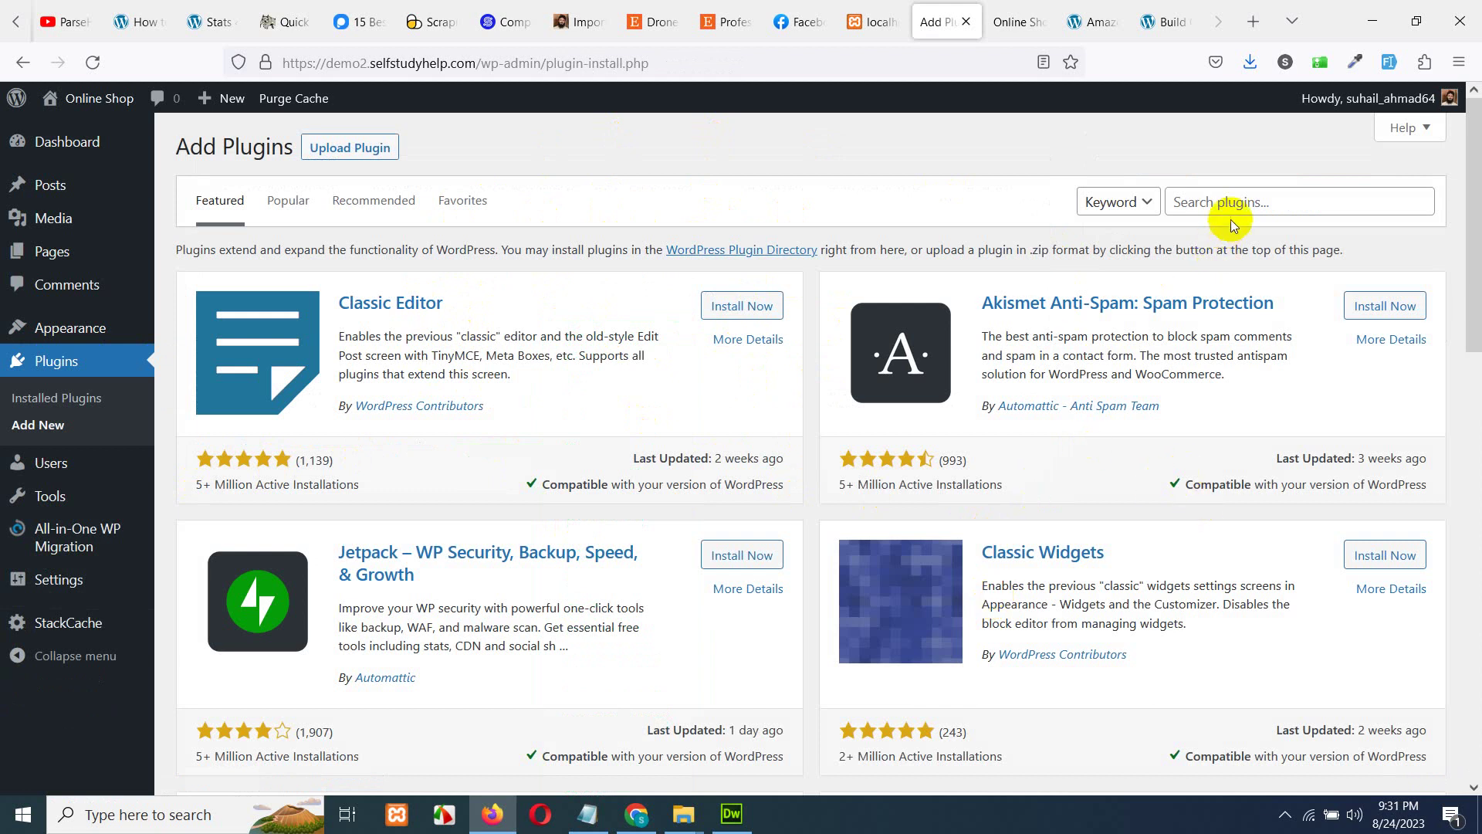
# - Search plugins for 'max upload size', then install and activate Increase Maximum Upload File Size
pyautogui.click(1235, 203)
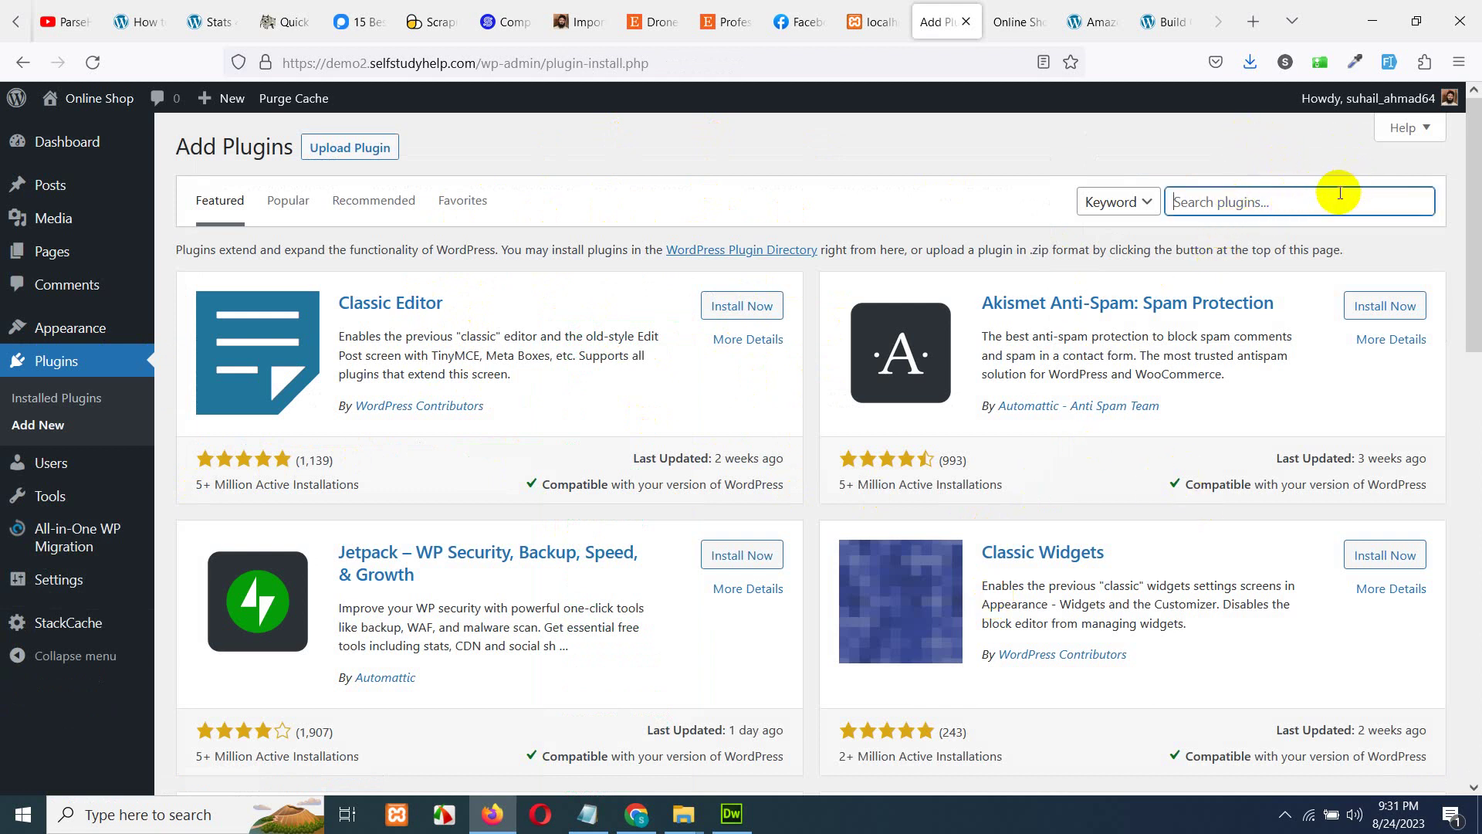
pyautogui.press('alt')
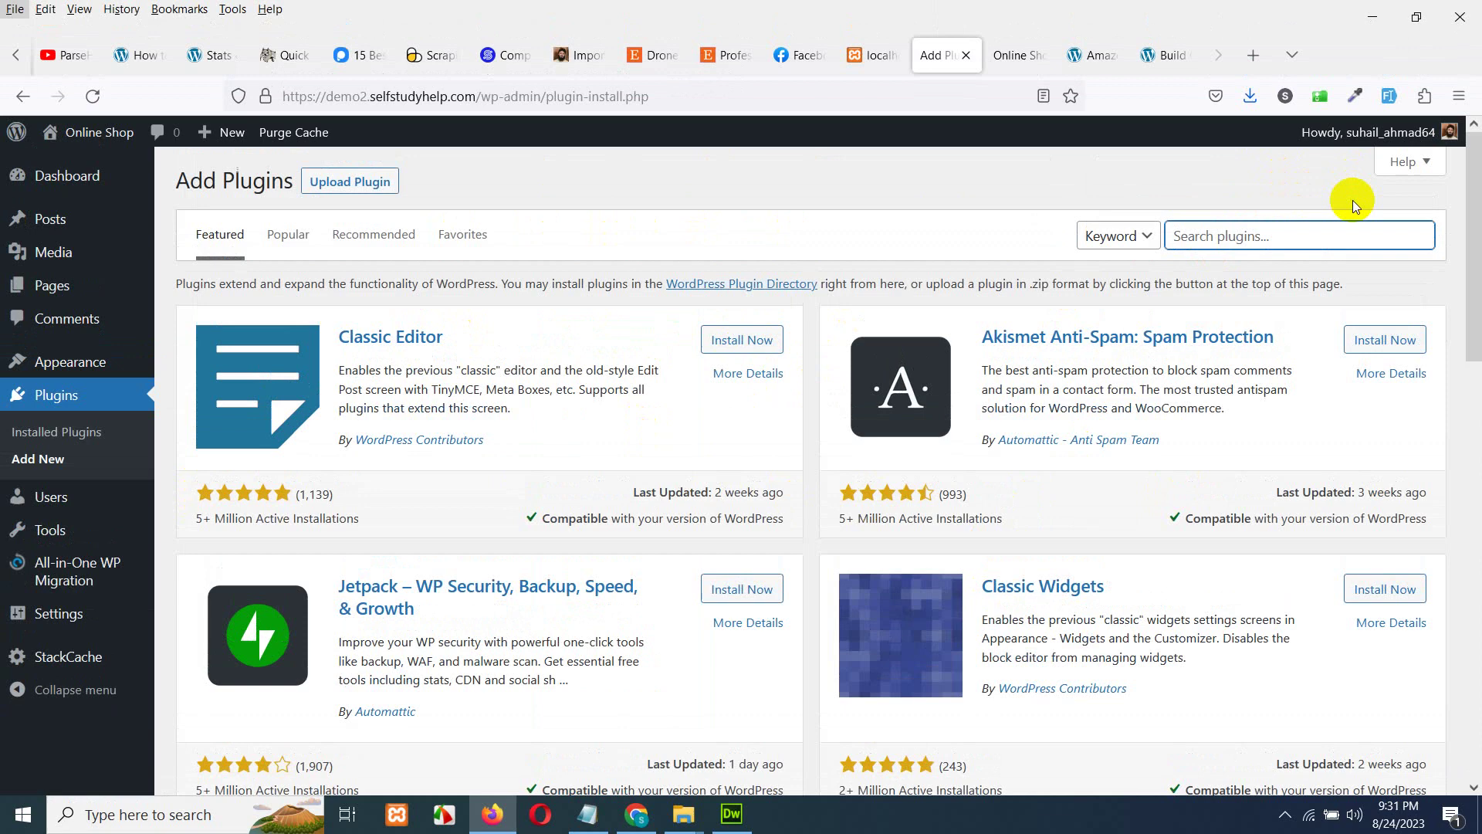
pyautogui.press('alt')
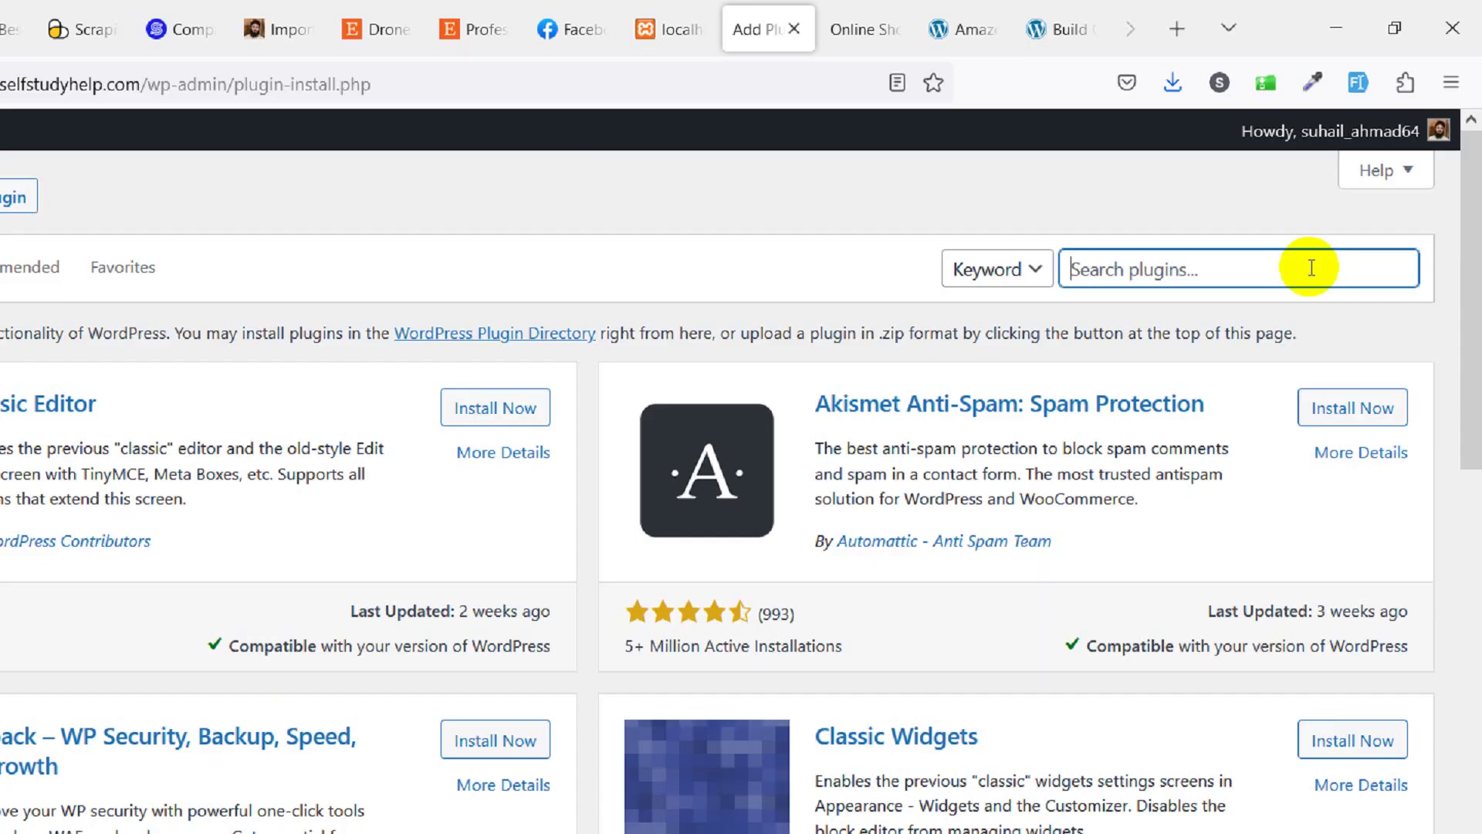
pyautogui.write('in')
pyautogui.press('BackSpace')
pyautogui.press('BackSpace')
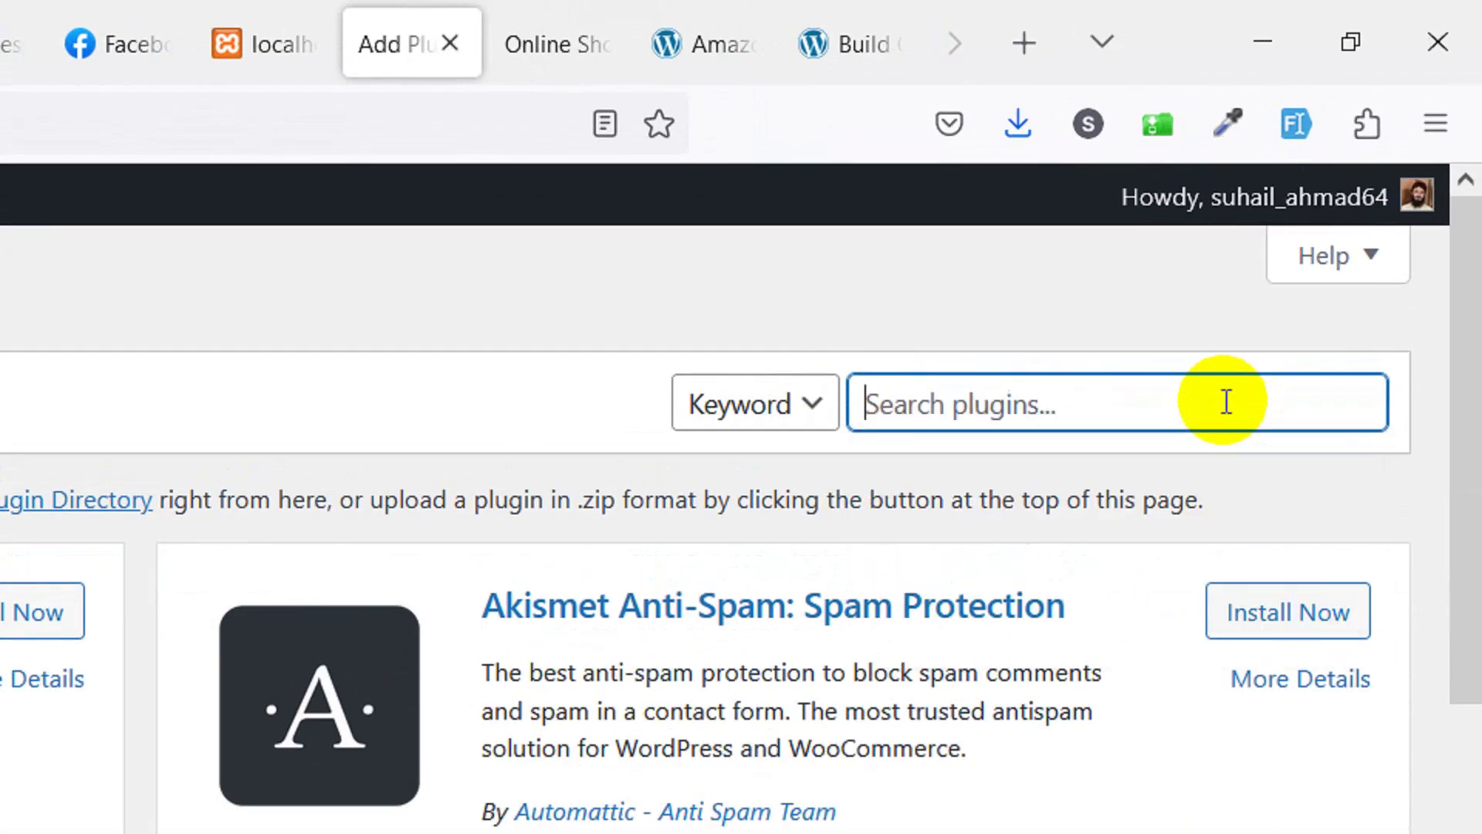
pyautogui.write('limit php')
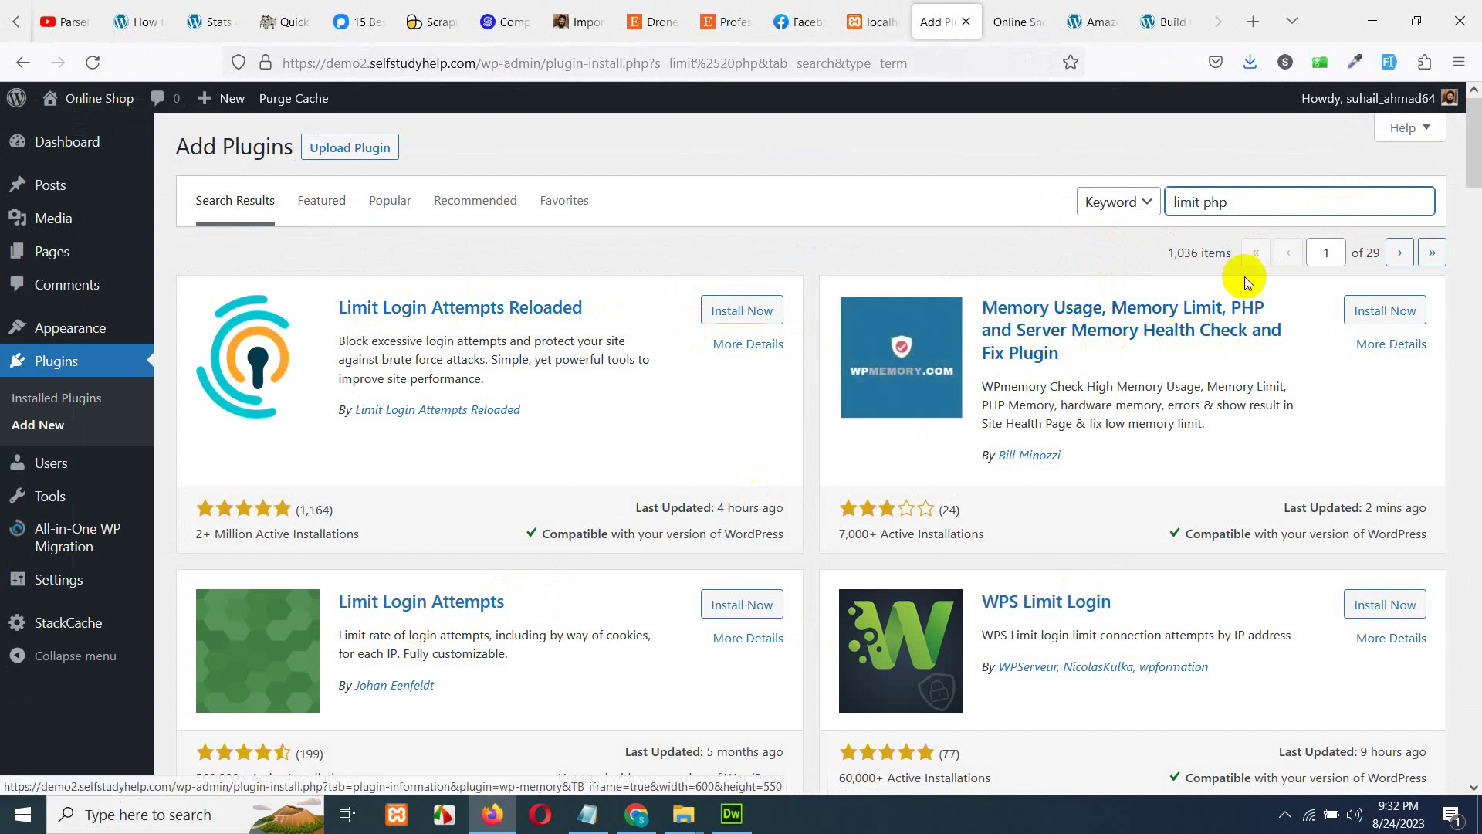
pyautogui.moveTo(1245, 200); pyautogui.dragTo(1095, 221)
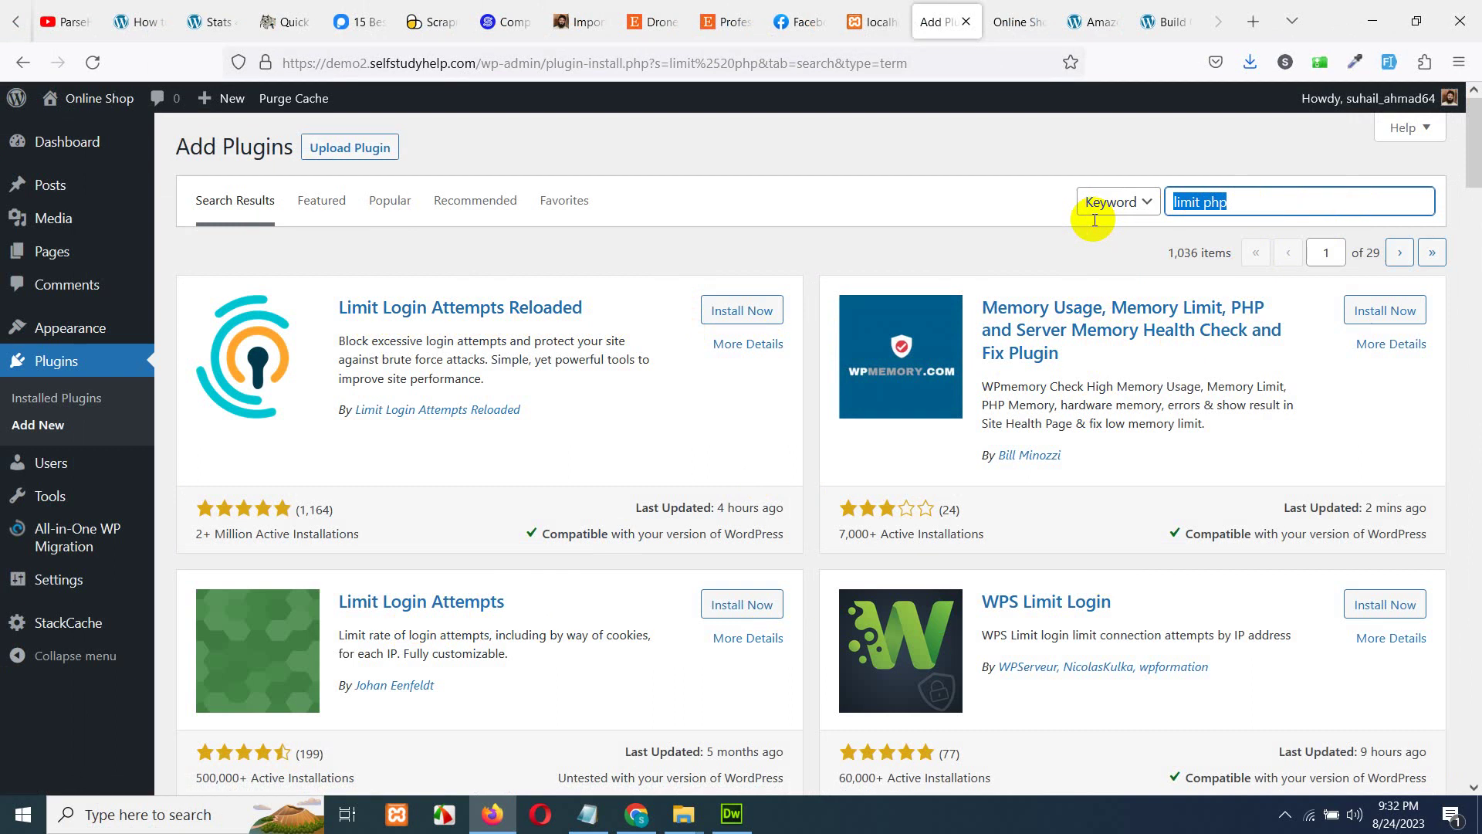
pyautogui.write('max upload si')
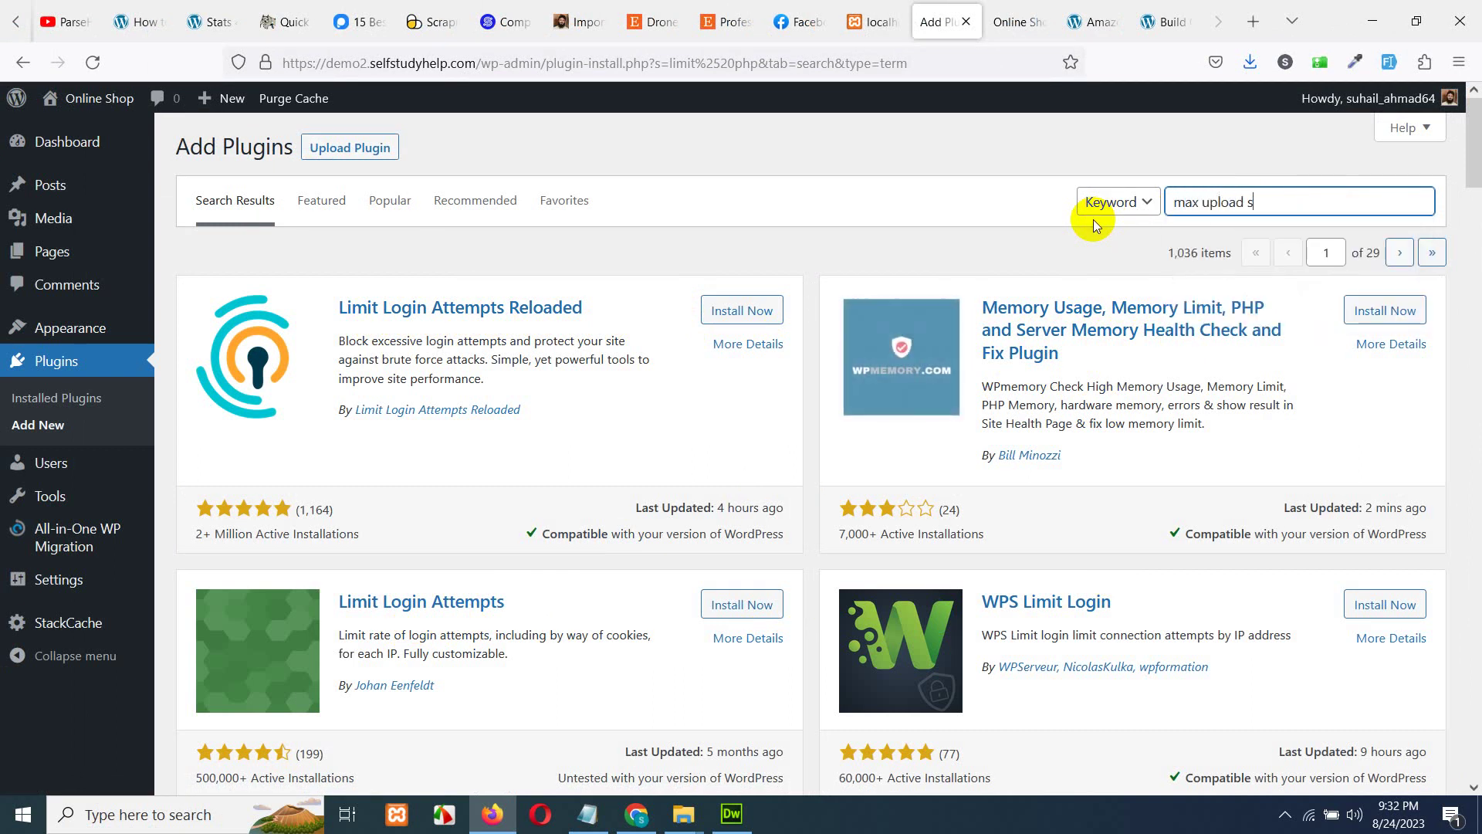
pyautogui.write('ze')
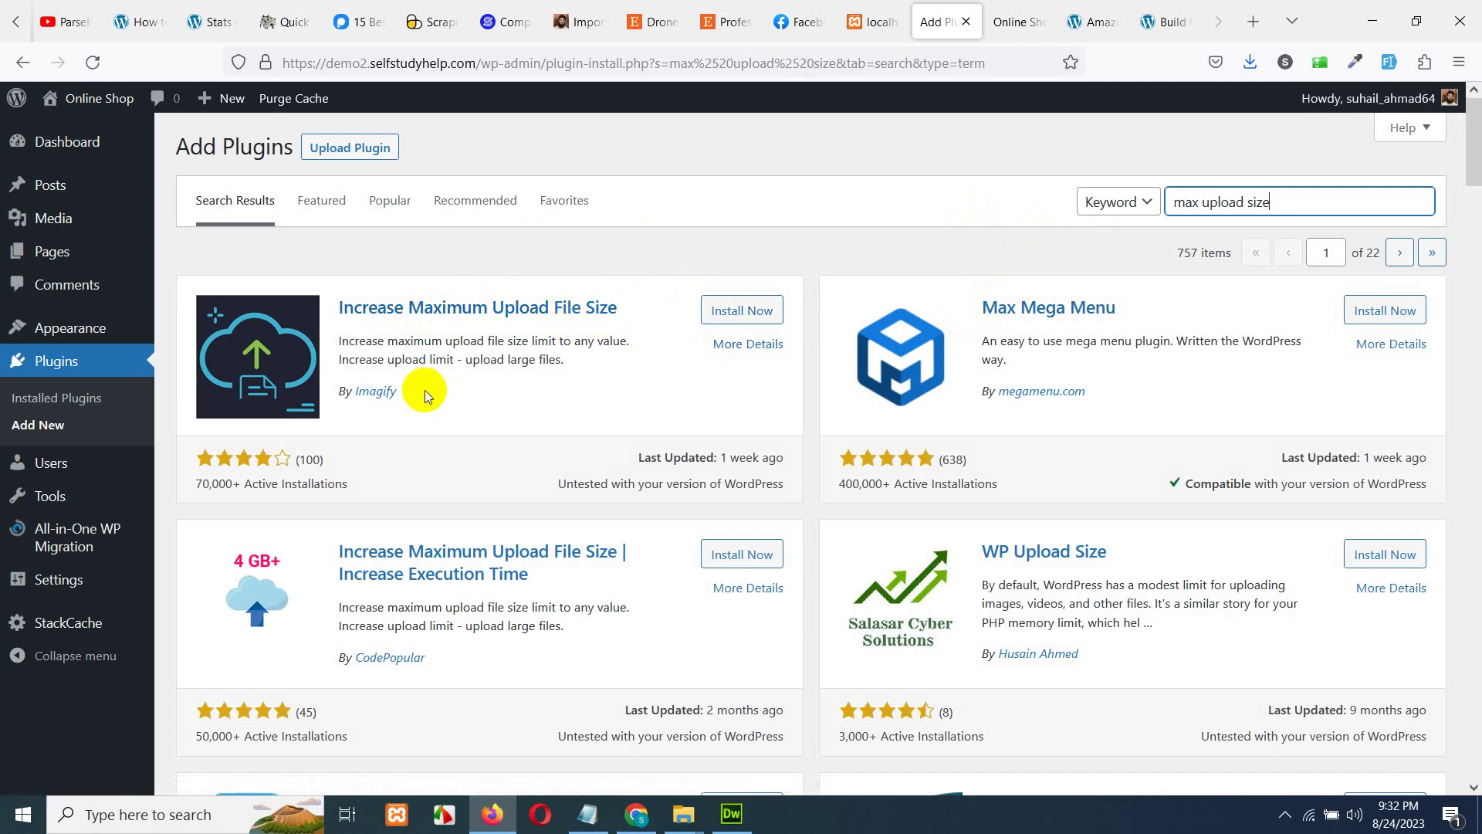
pyautogui.click(745, 319)
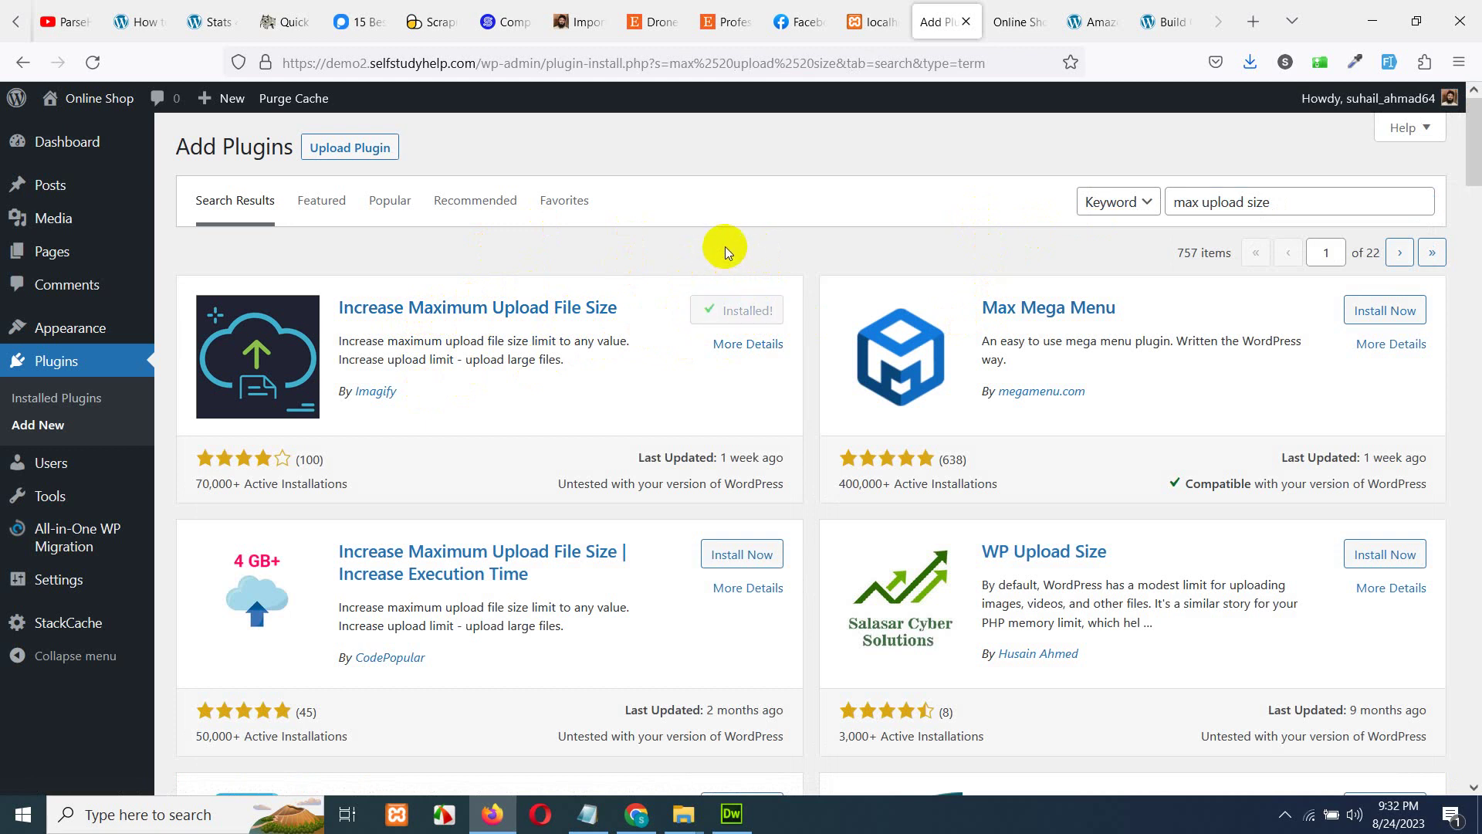
pyautogui.click(737, 322)
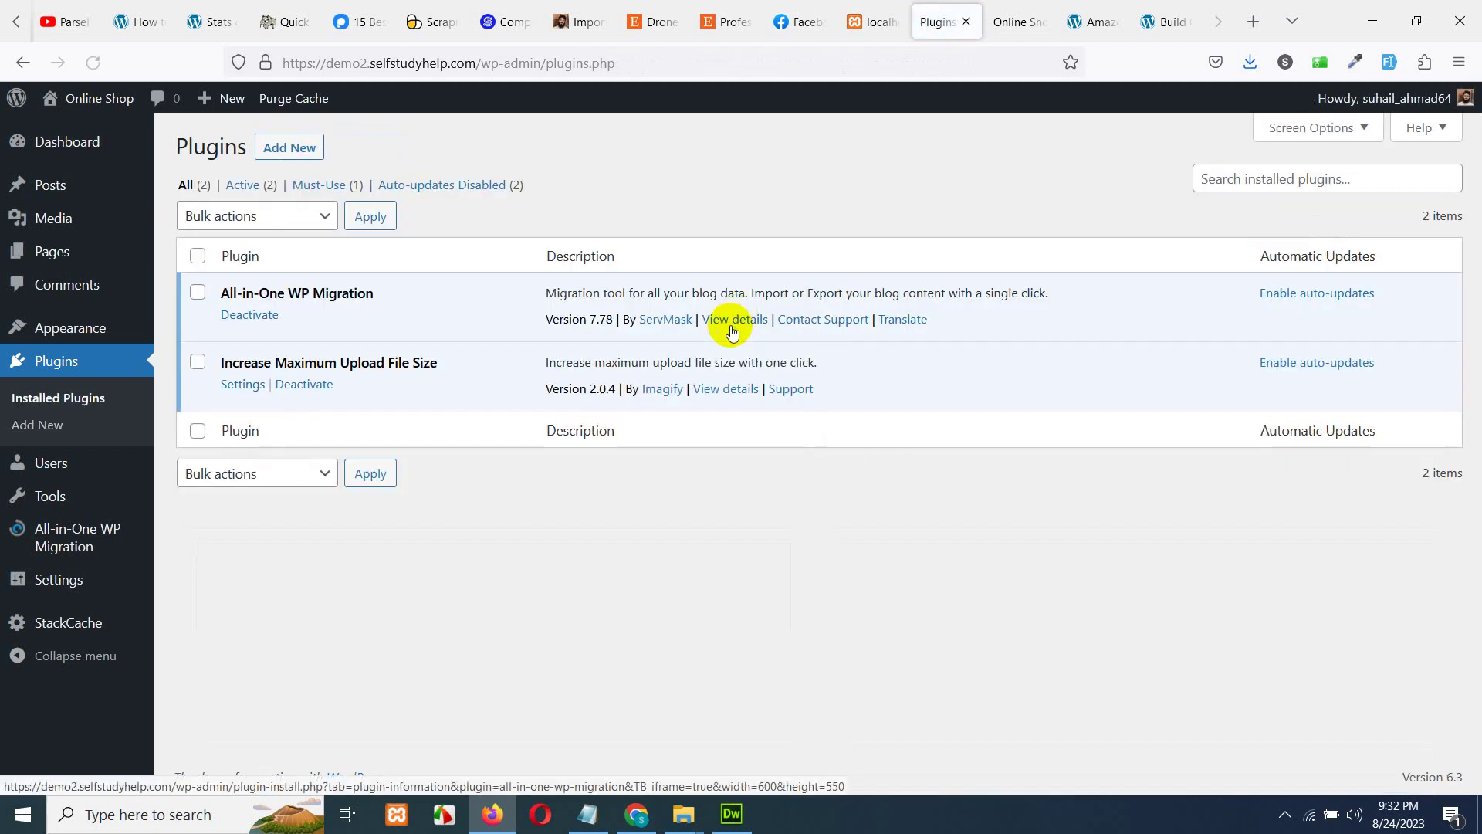
# - Set the upload size plugin's Maximum Upload File Size to 512MB and save the change
pyautogui.click(247, 390)
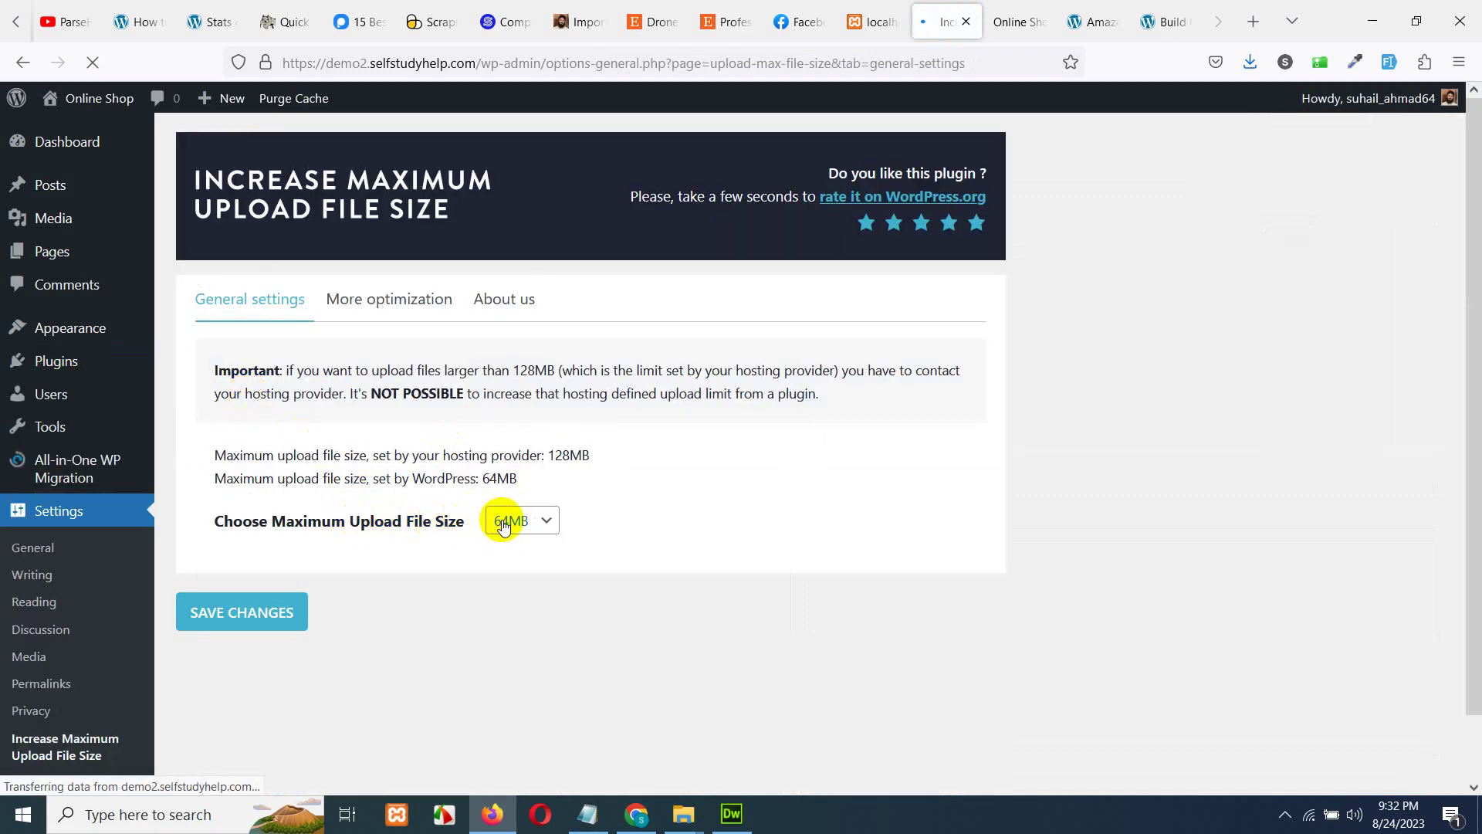
pyautogui.click(503, 523)
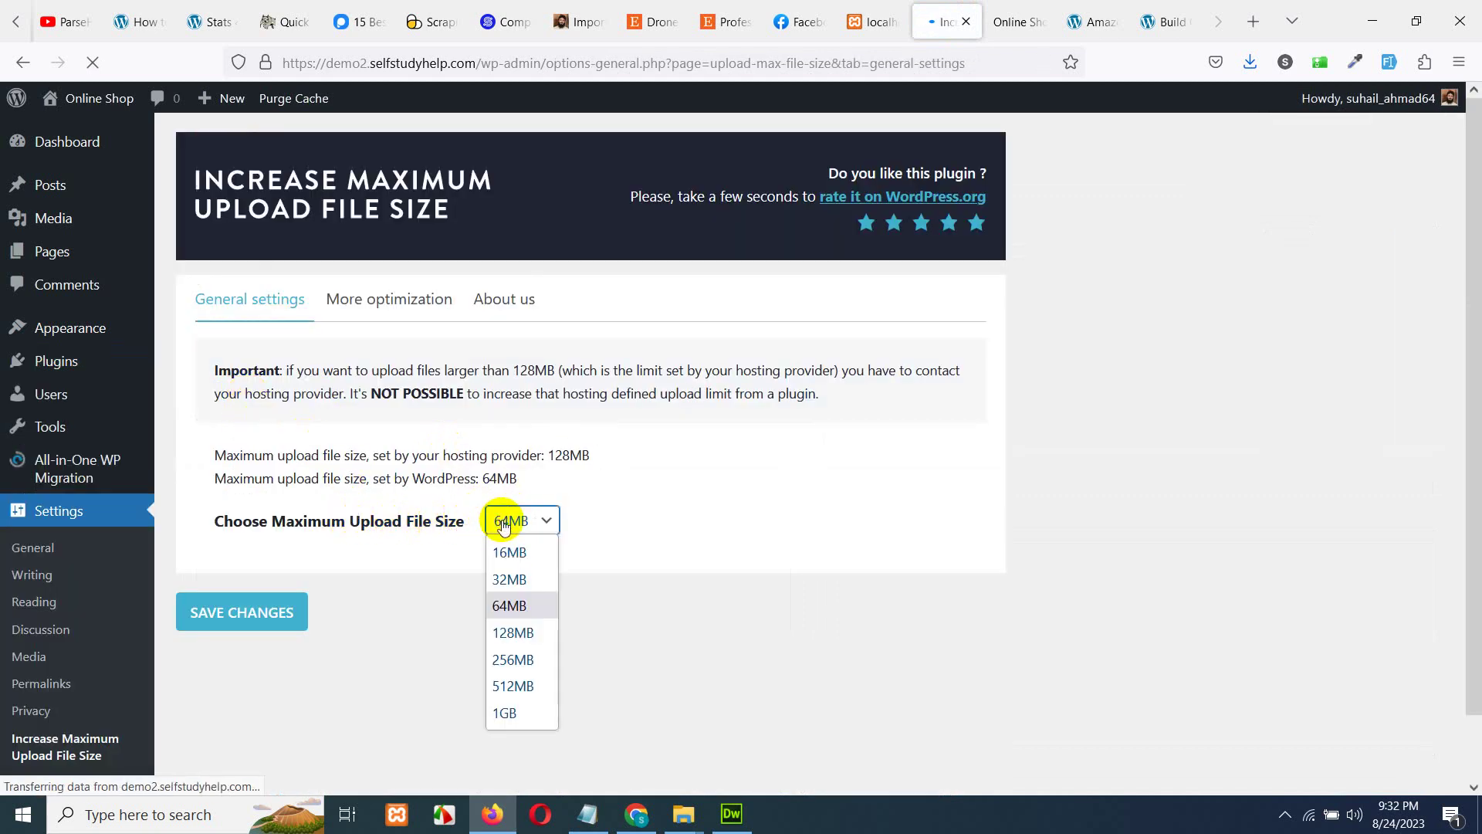
pyautogui.click(514, 689)
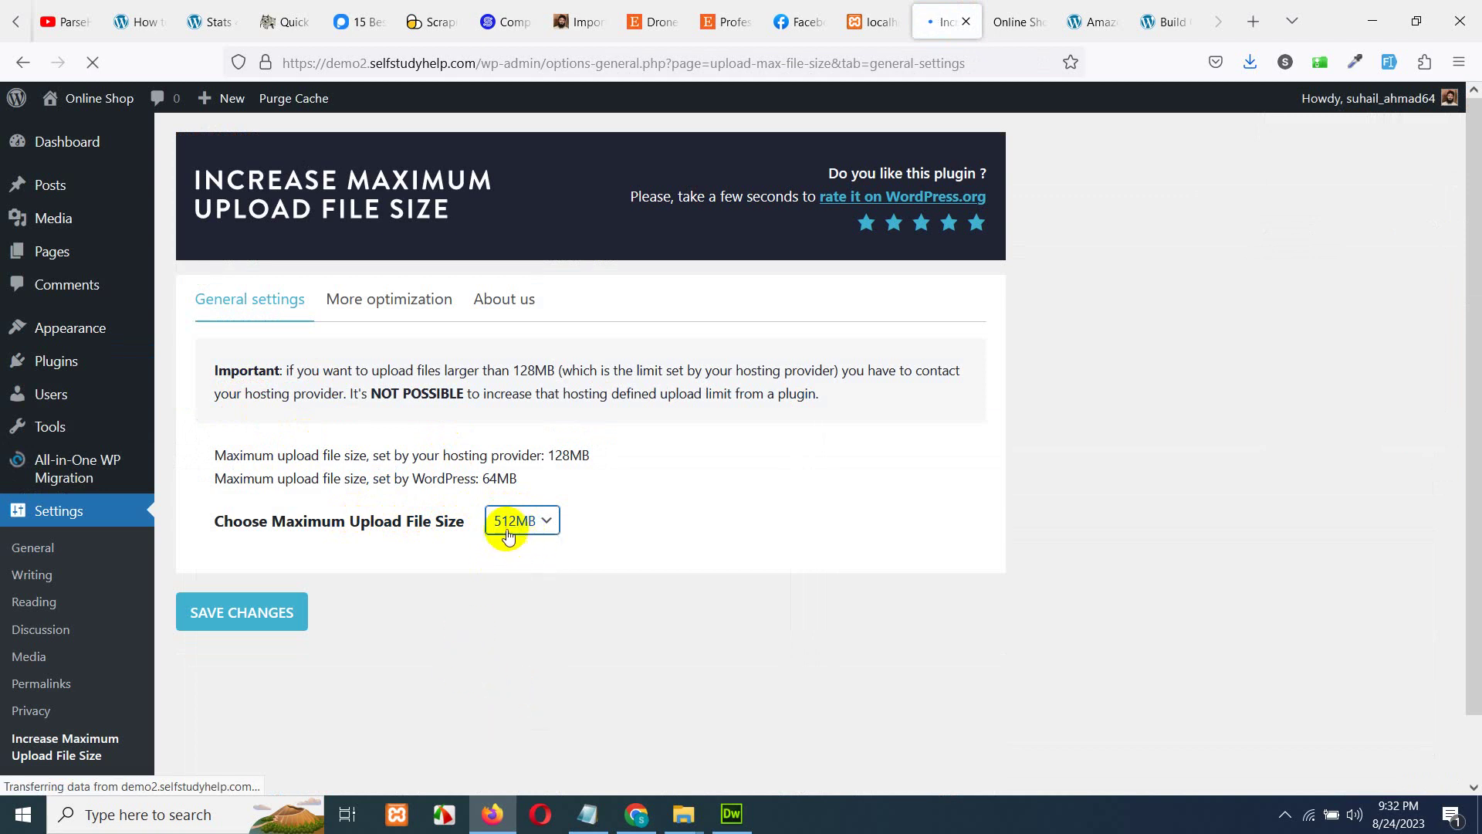
pyautogui.click(255, 614)
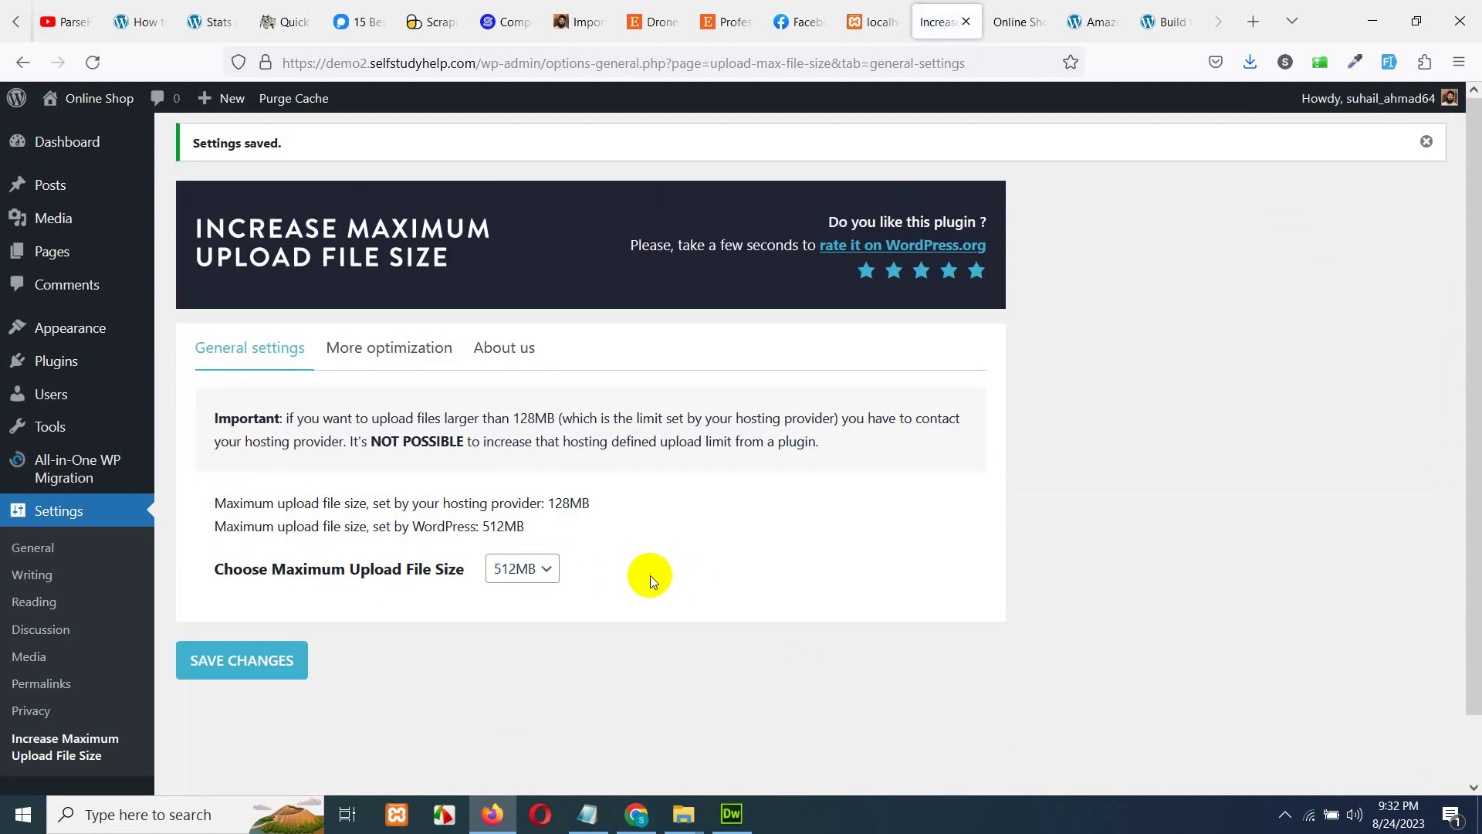
# - Import the demo1 .wpress backup from the Desktop using All-in-One WP Migration's File source
pyautogui.moveTo(115, 467)
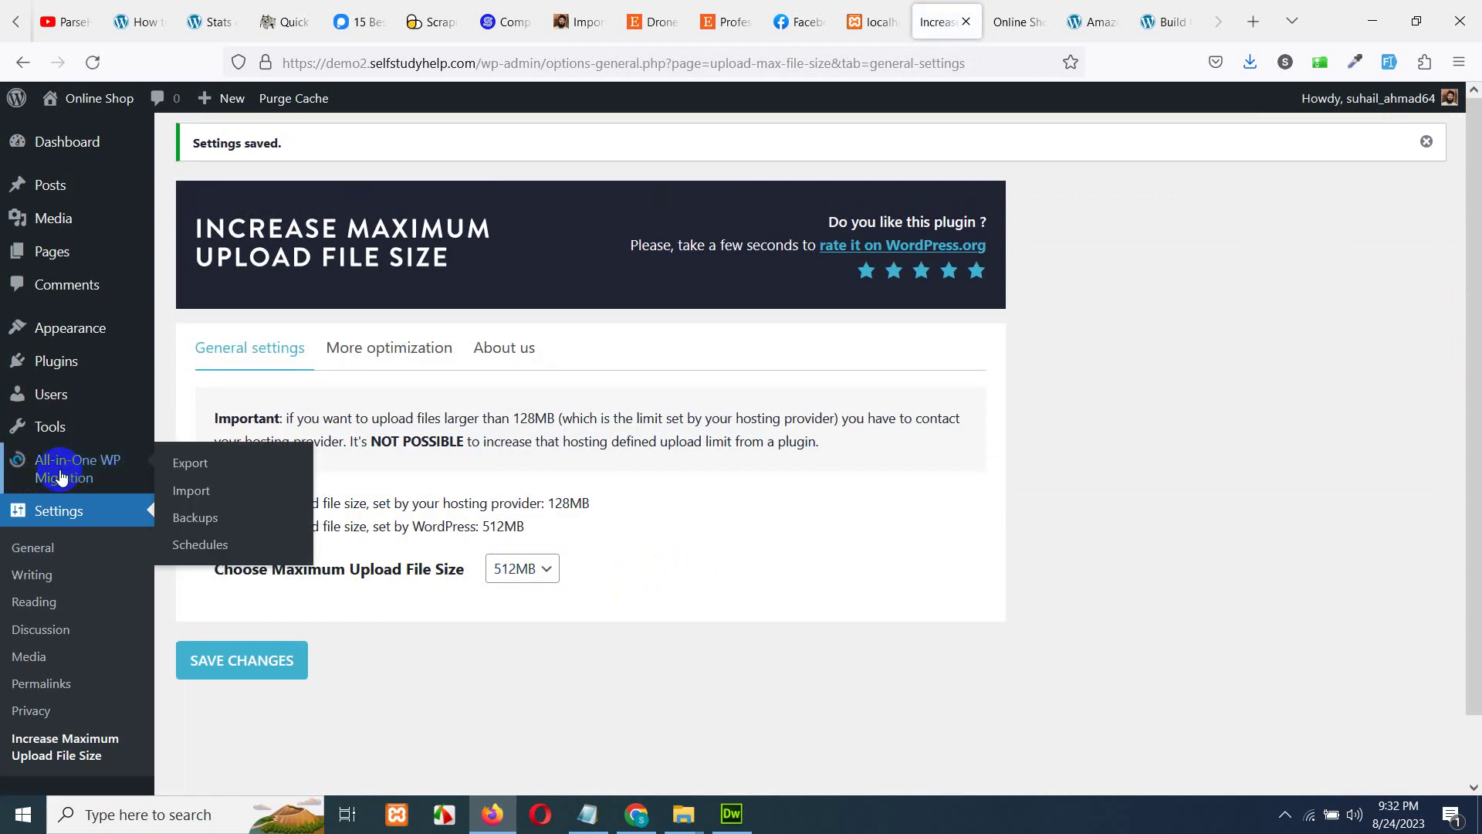
pyautogui.click(187, 498)
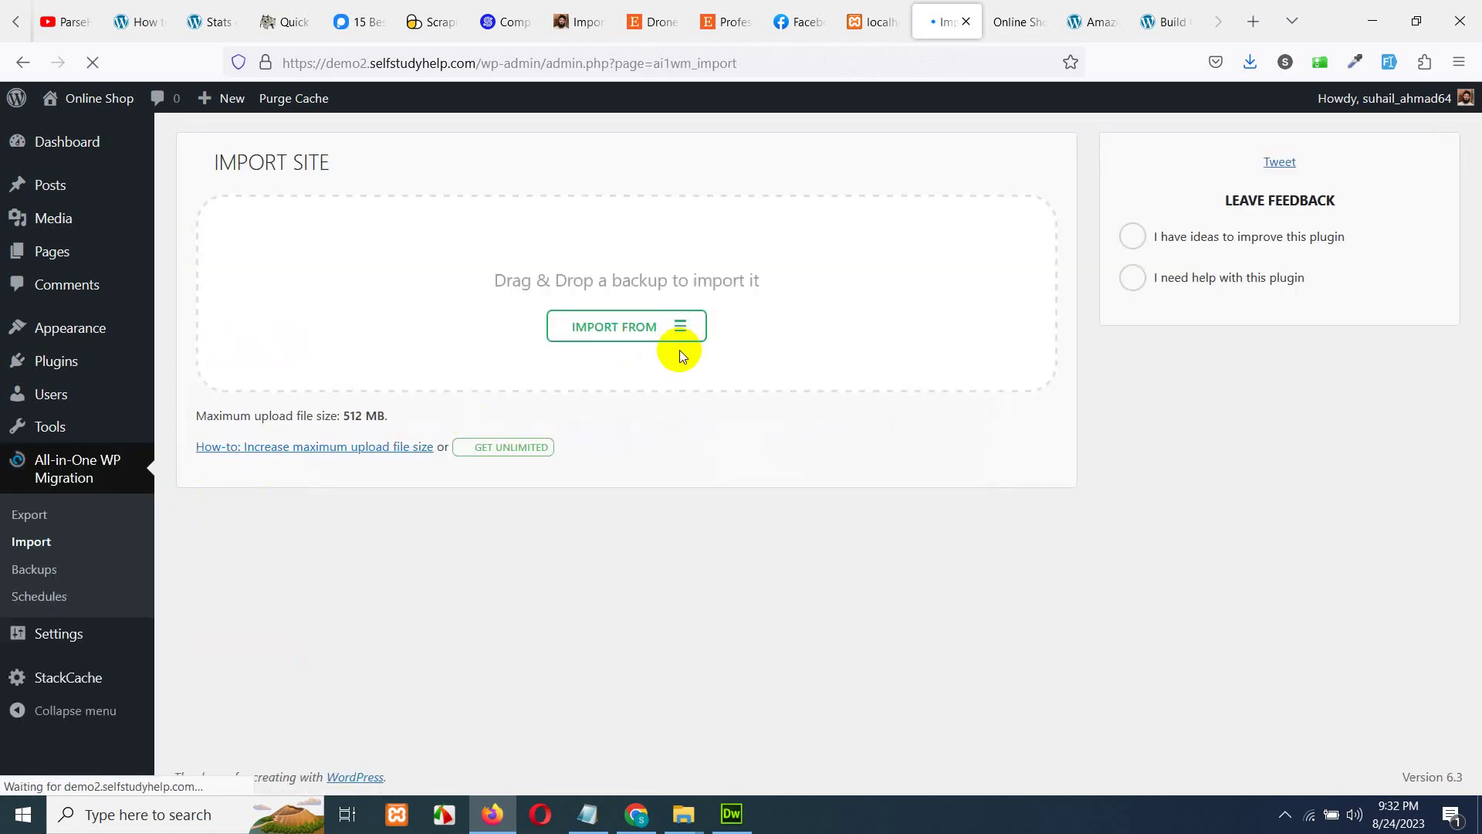
pyautogui.click(676, 328)
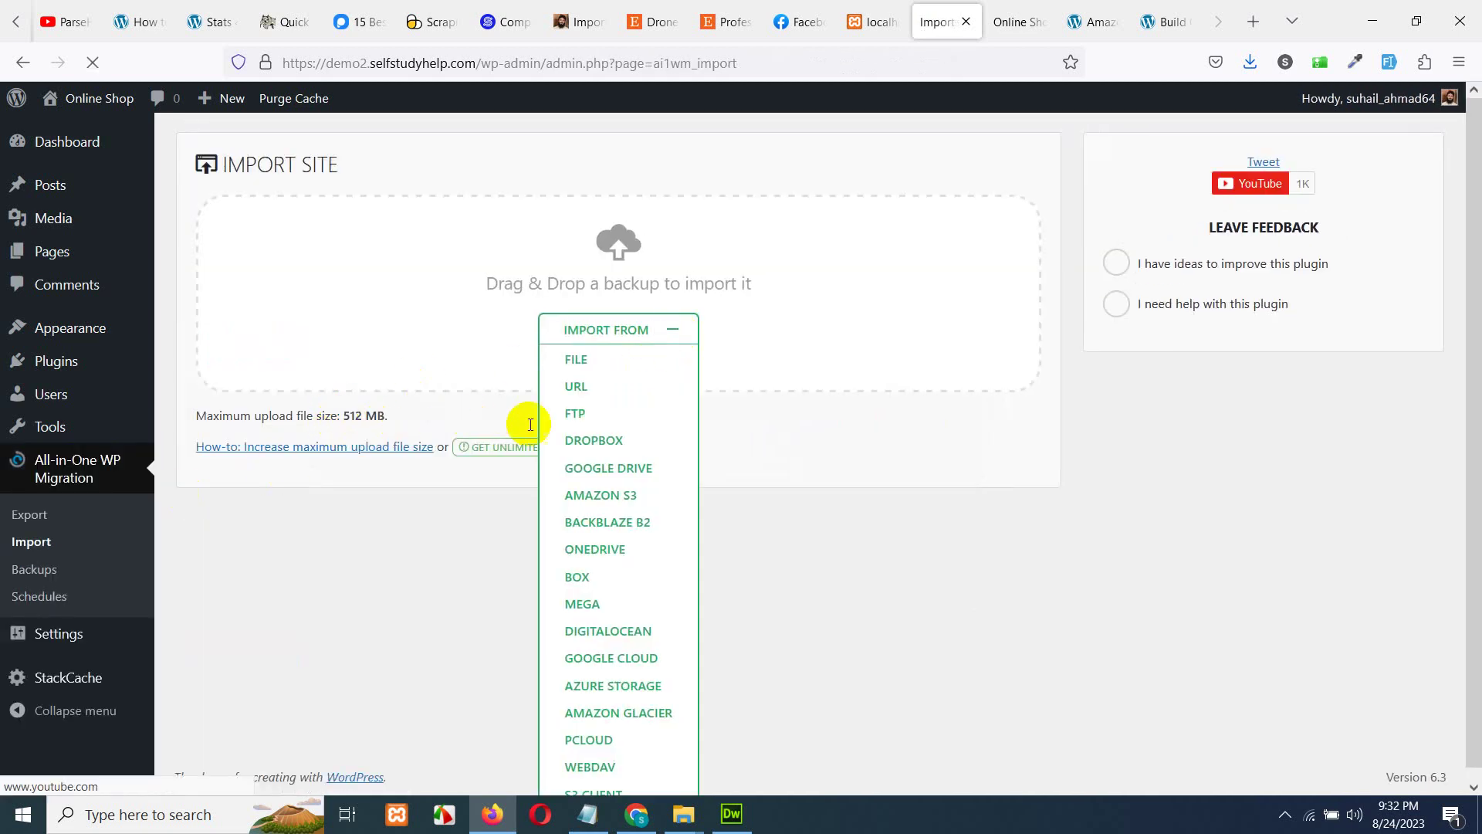
pyautogui.click(587, 358)
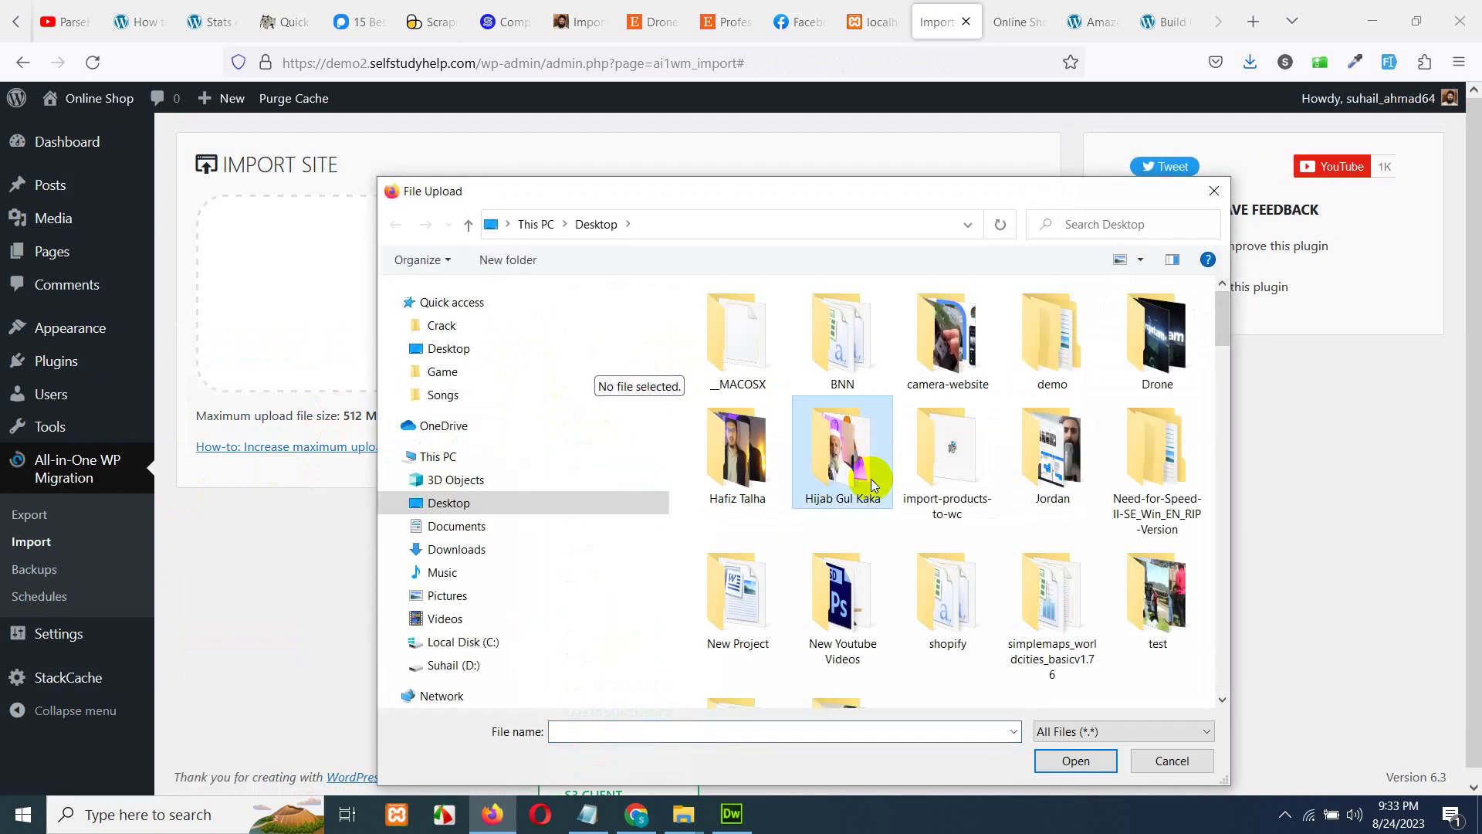
pyautogui.write('da')
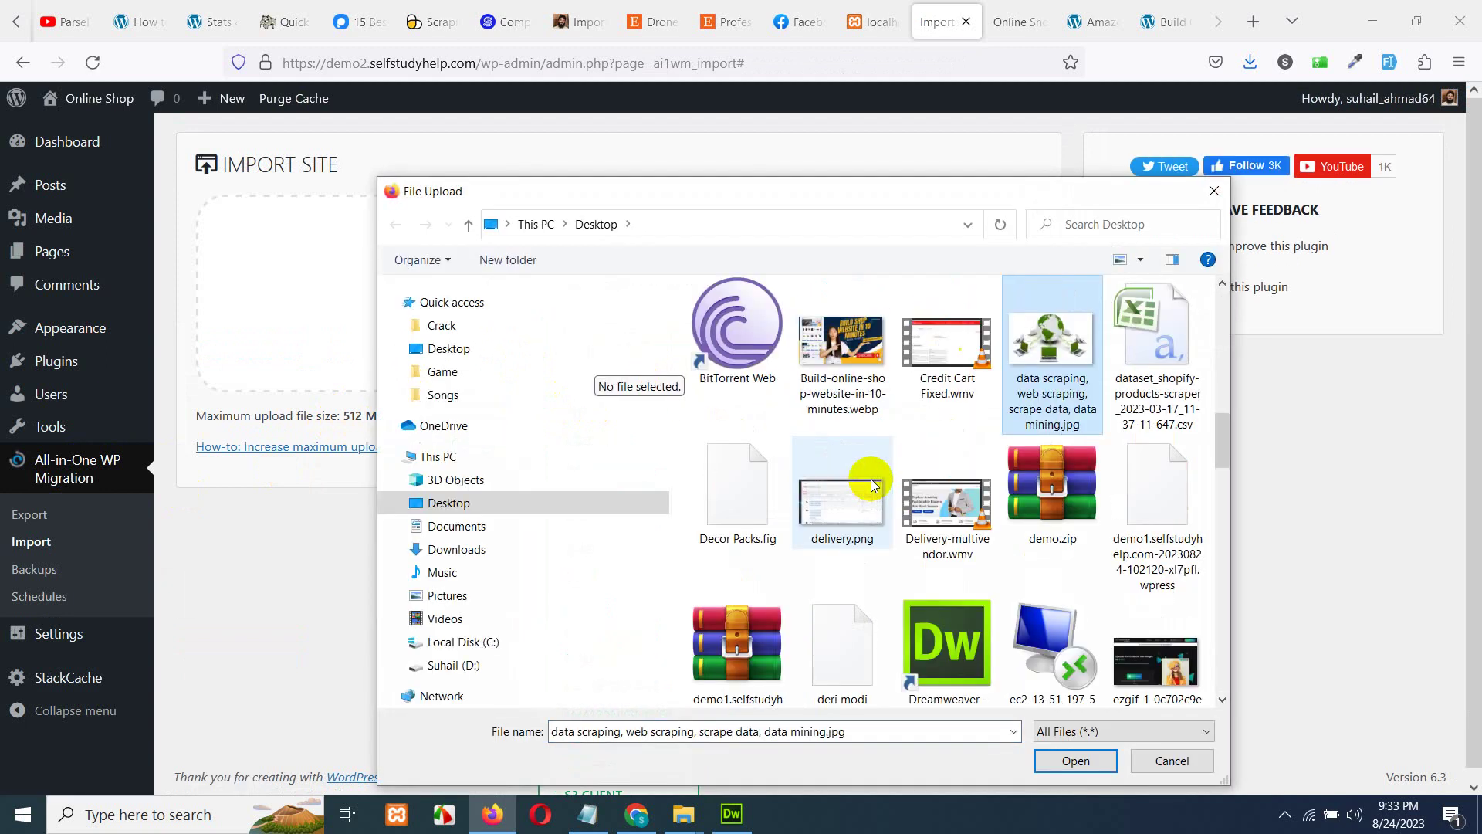
pyautogui.write('demo.zip')
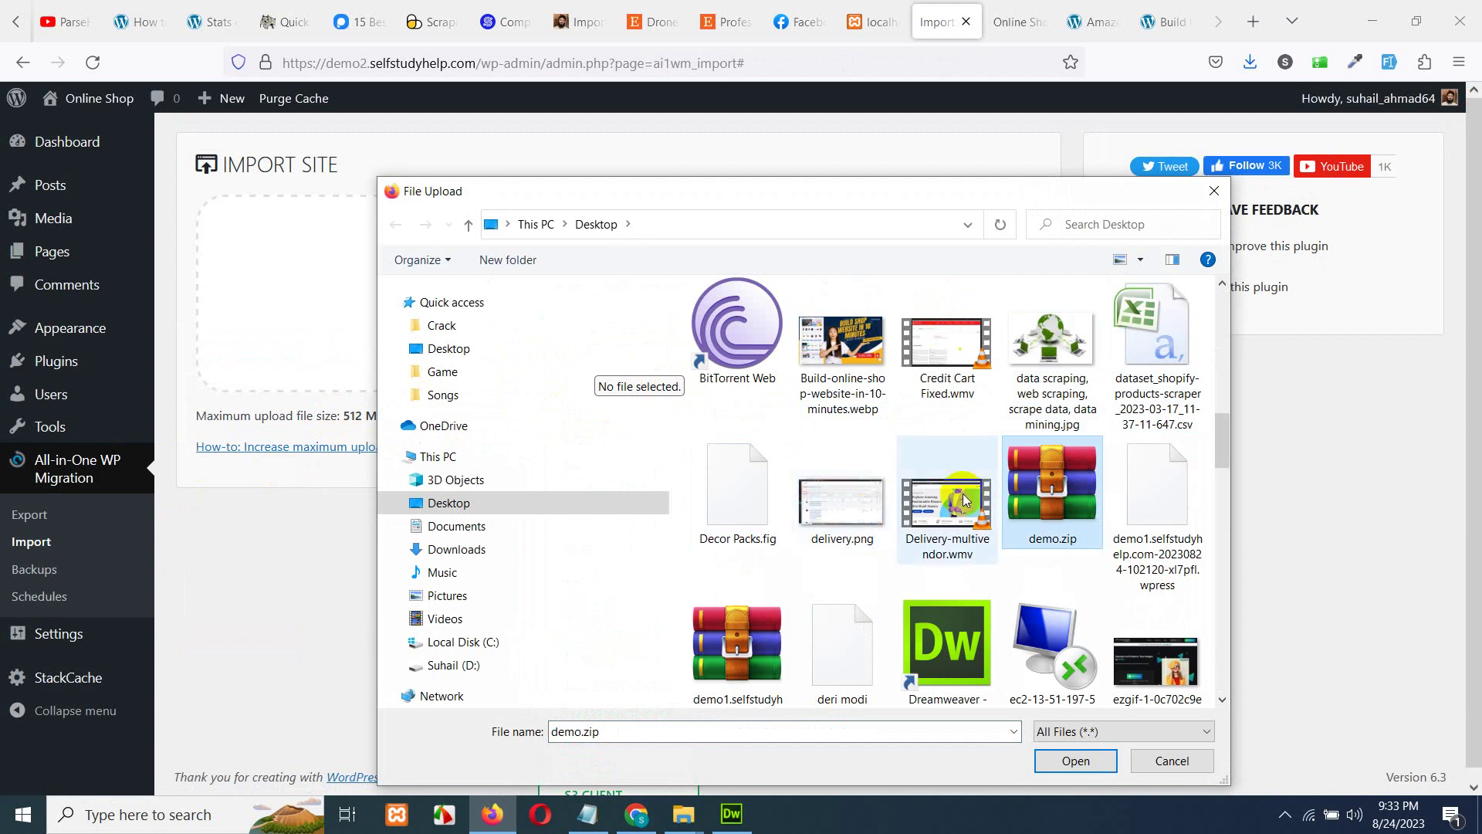
pyautogui.click(1147, 498)
pyautogui.click(1069, 763)
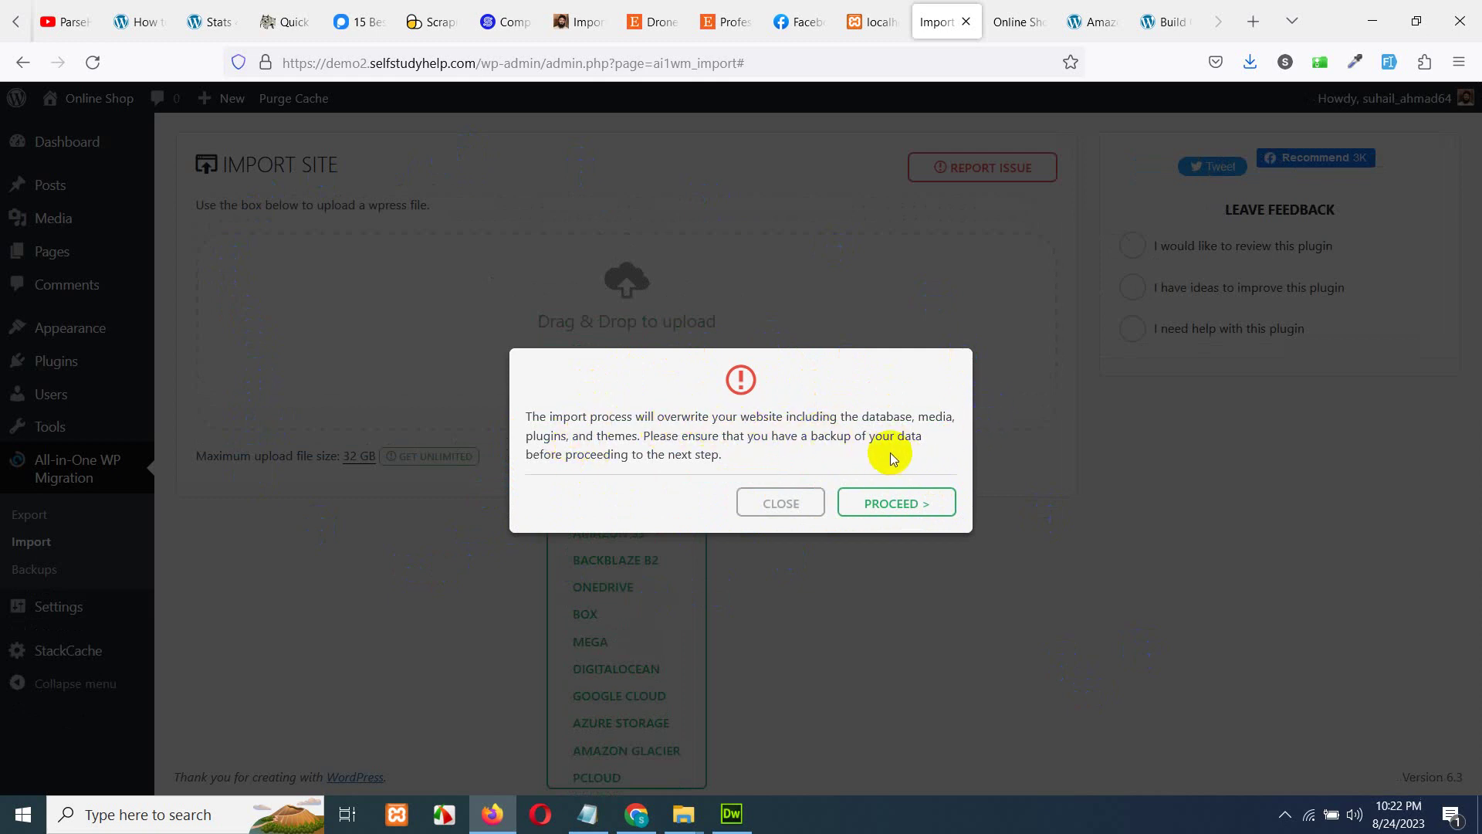
# - Proceed with the site overwrite and close the success message once all 12662 files restore
pyautogui.click(912, 508)
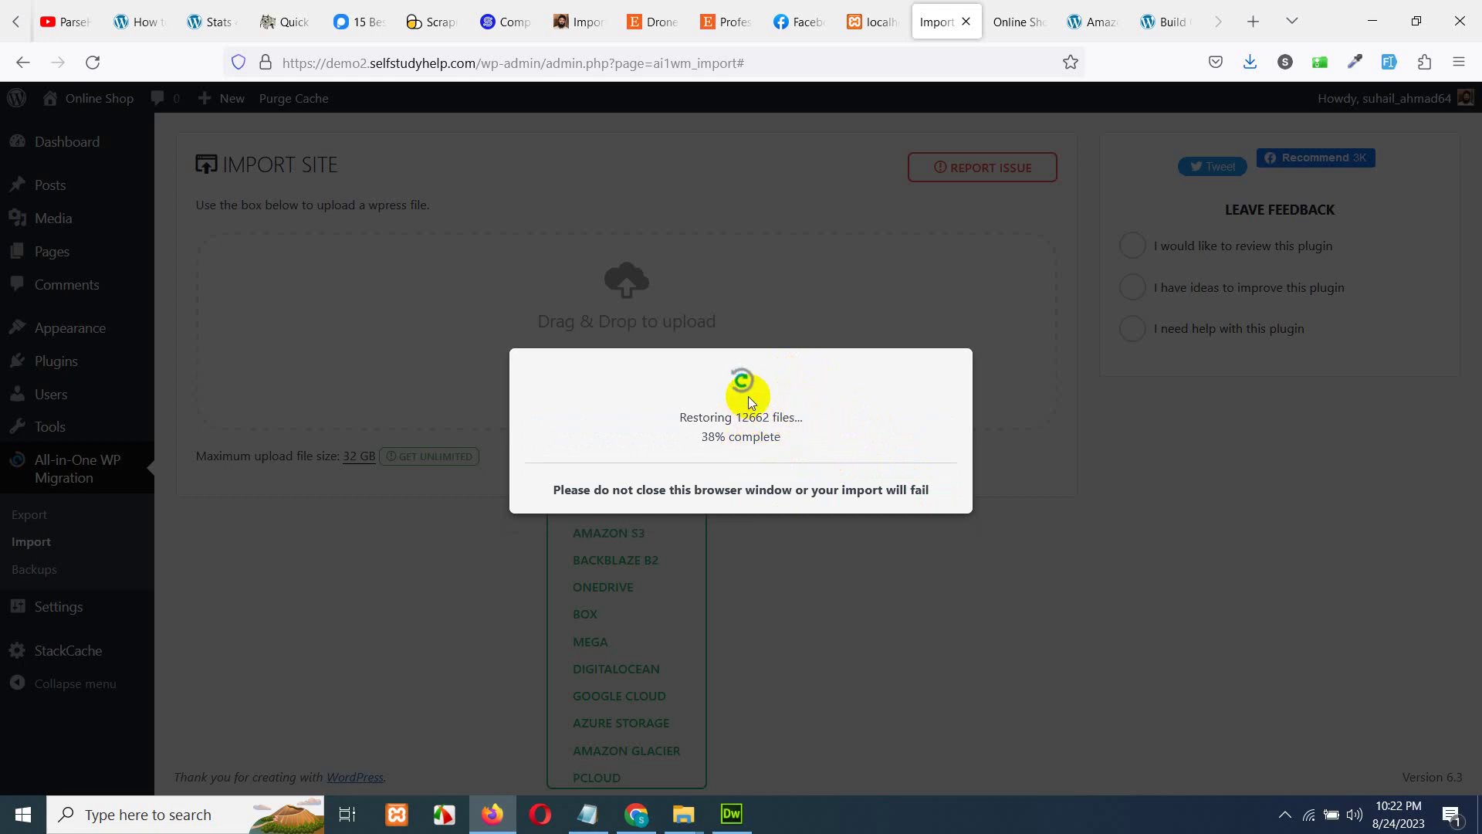
pyautogui.click(948, 493)
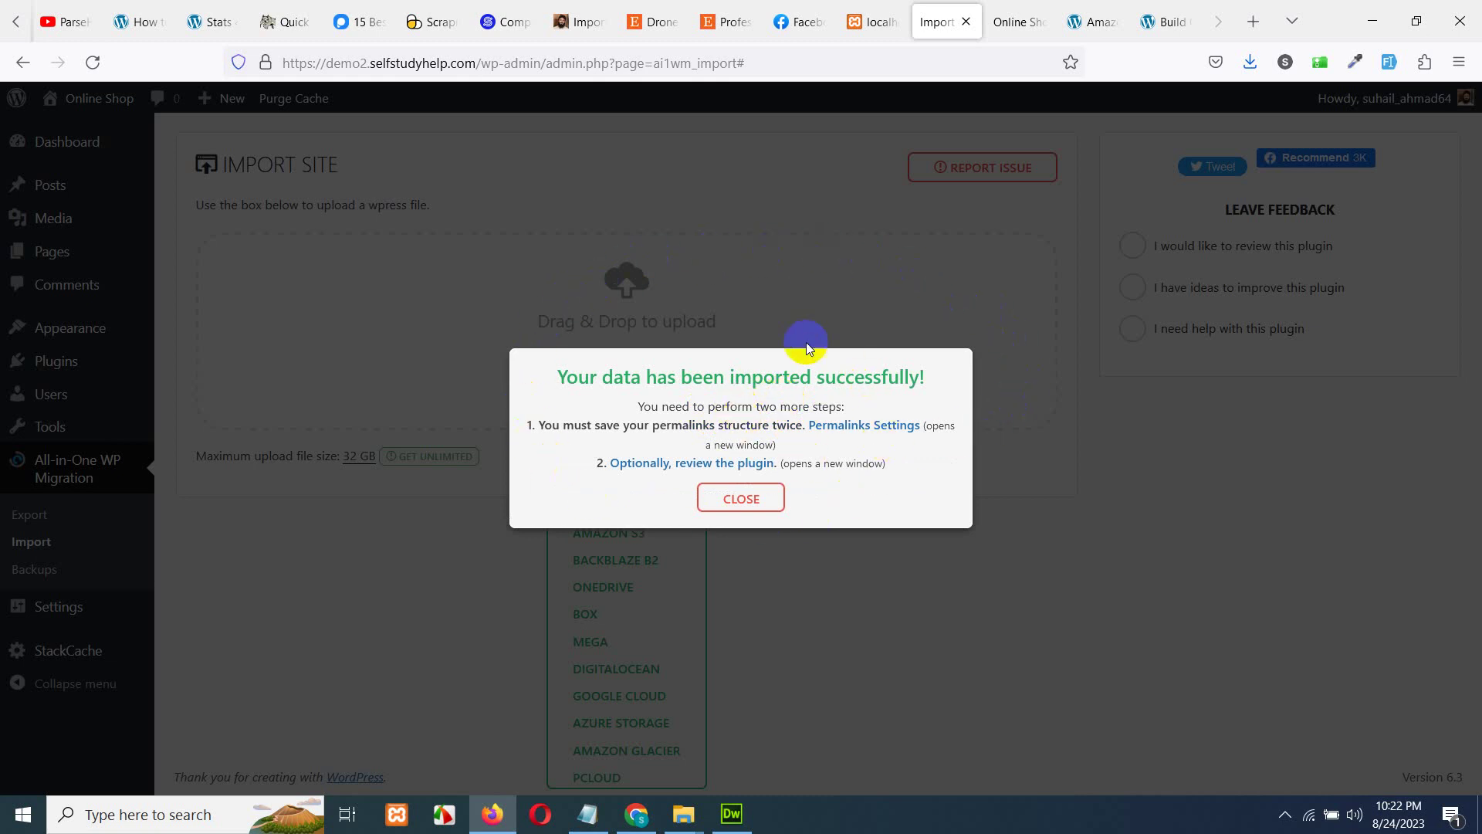
pyautogui.click(743, 500)
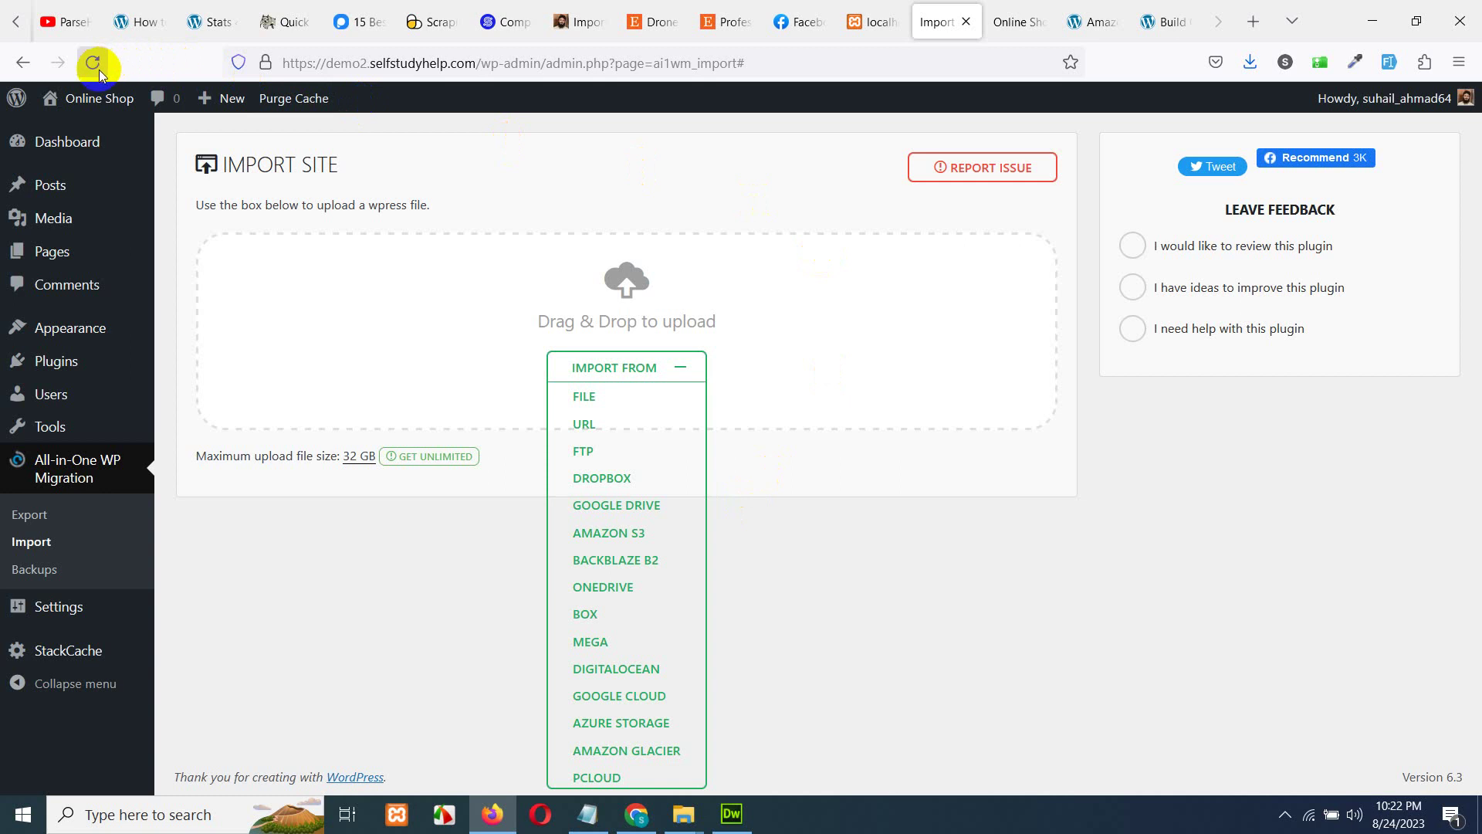
# - Reload the admin page after the import, sign in, then log out of the admin account
pyautogui.click(93, 62)
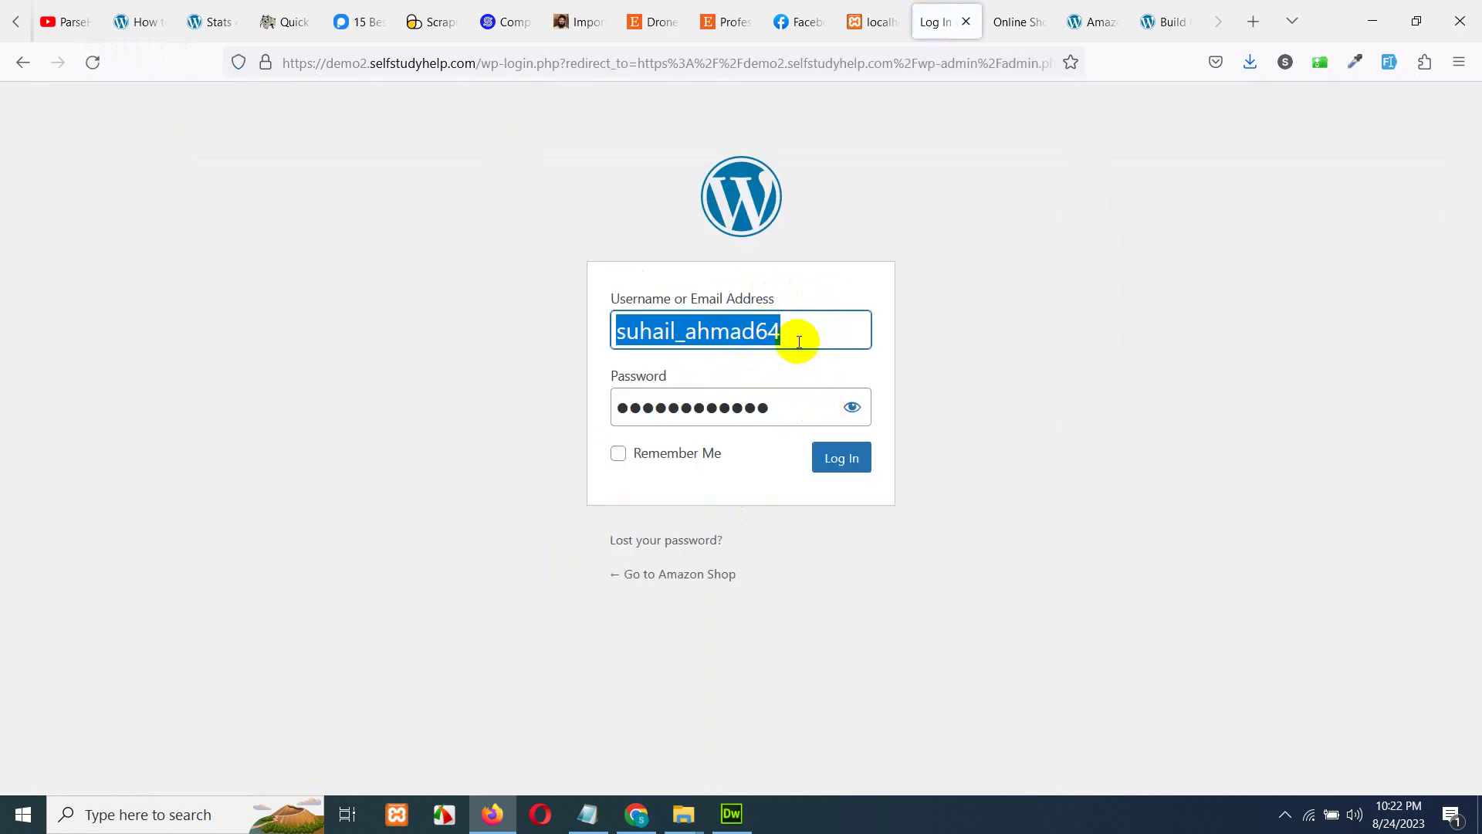
pyautogui.click(828, 463)
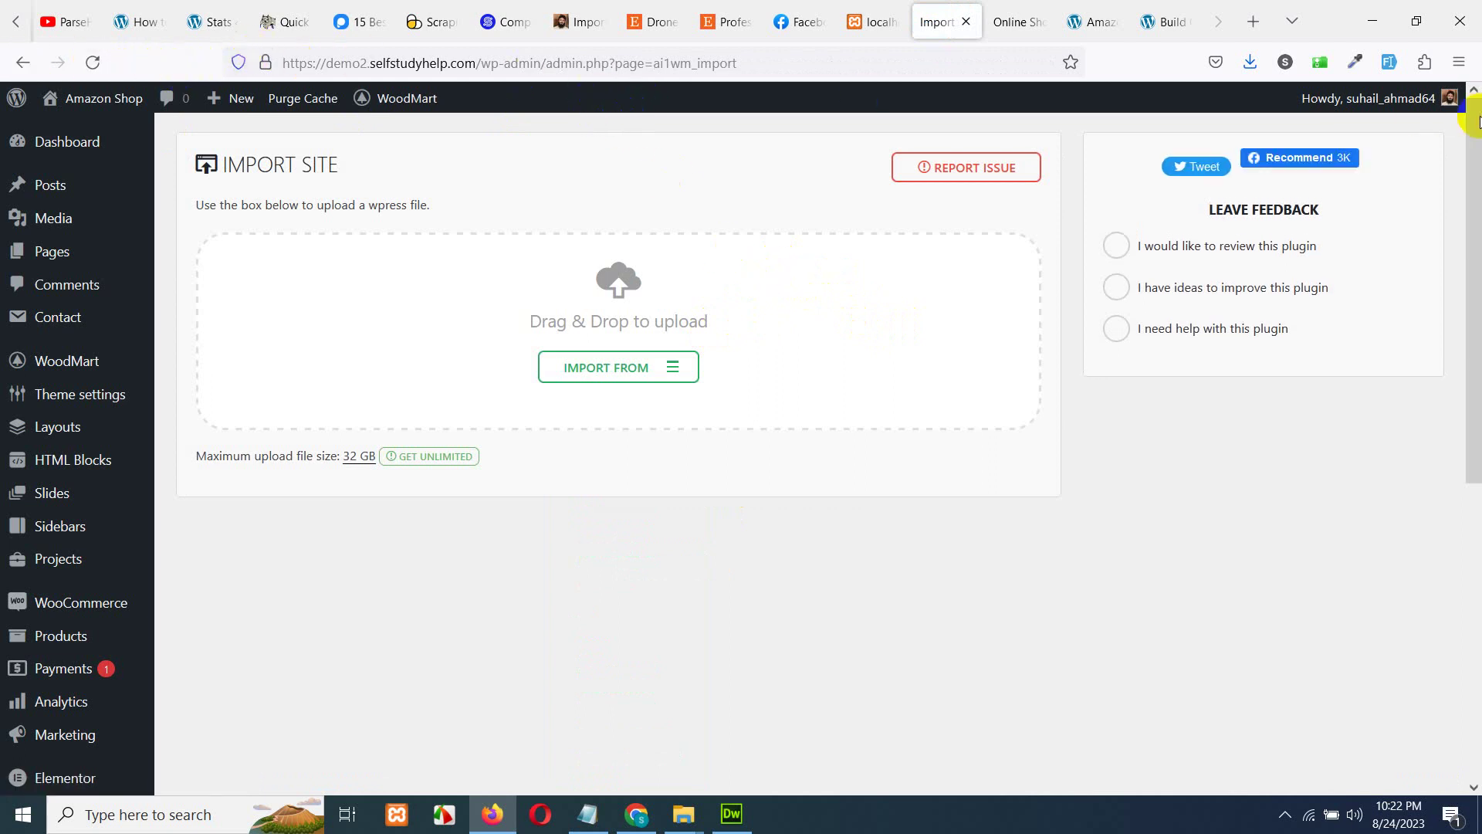
pyautogui.moveTo(1390, 98)
pyautogui.click(1341, 195)
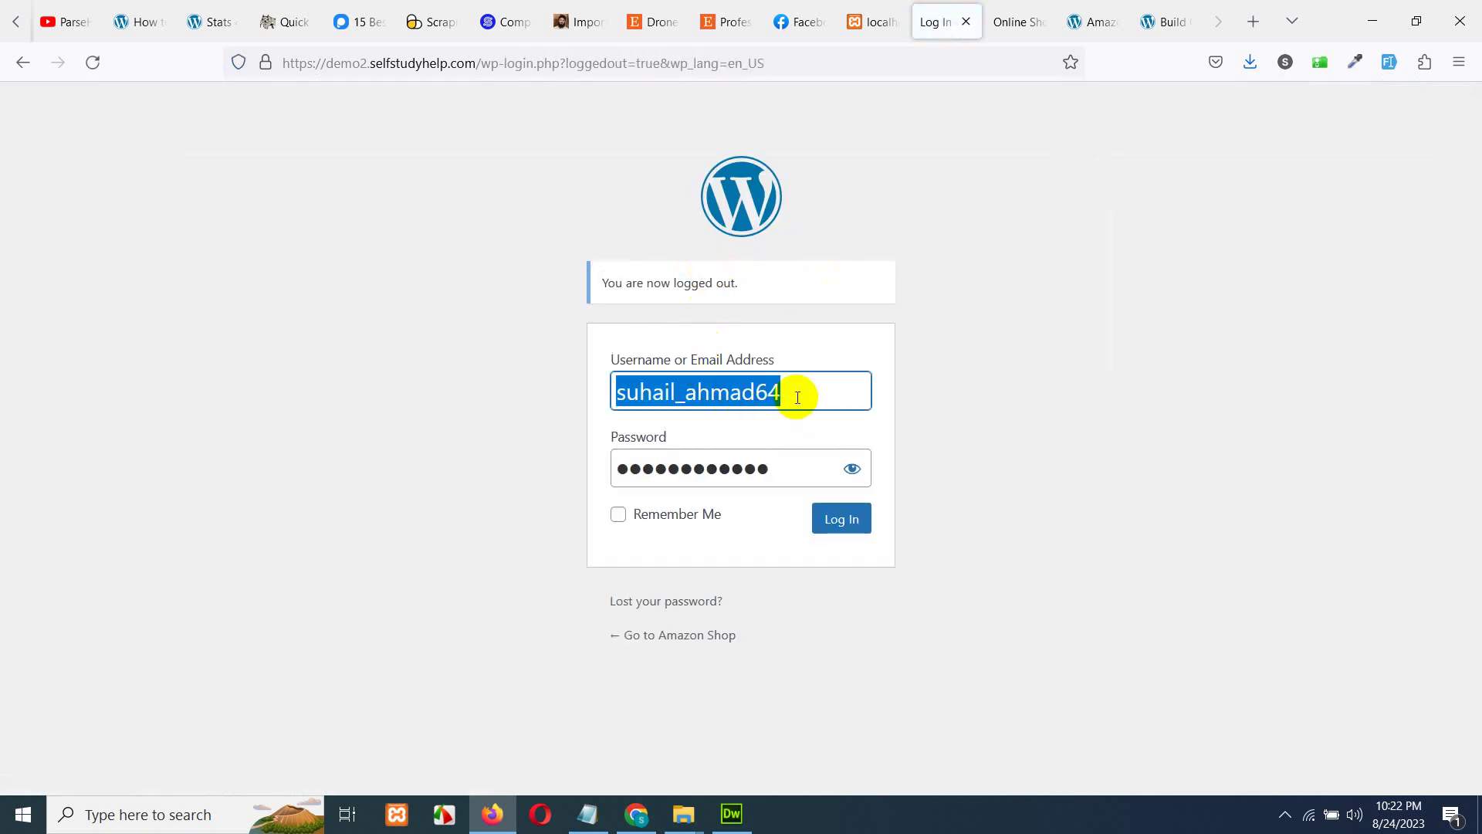
# - Log back in with the admin username and the backup's password to reach the Dashboard
pyautogui.write('admin')
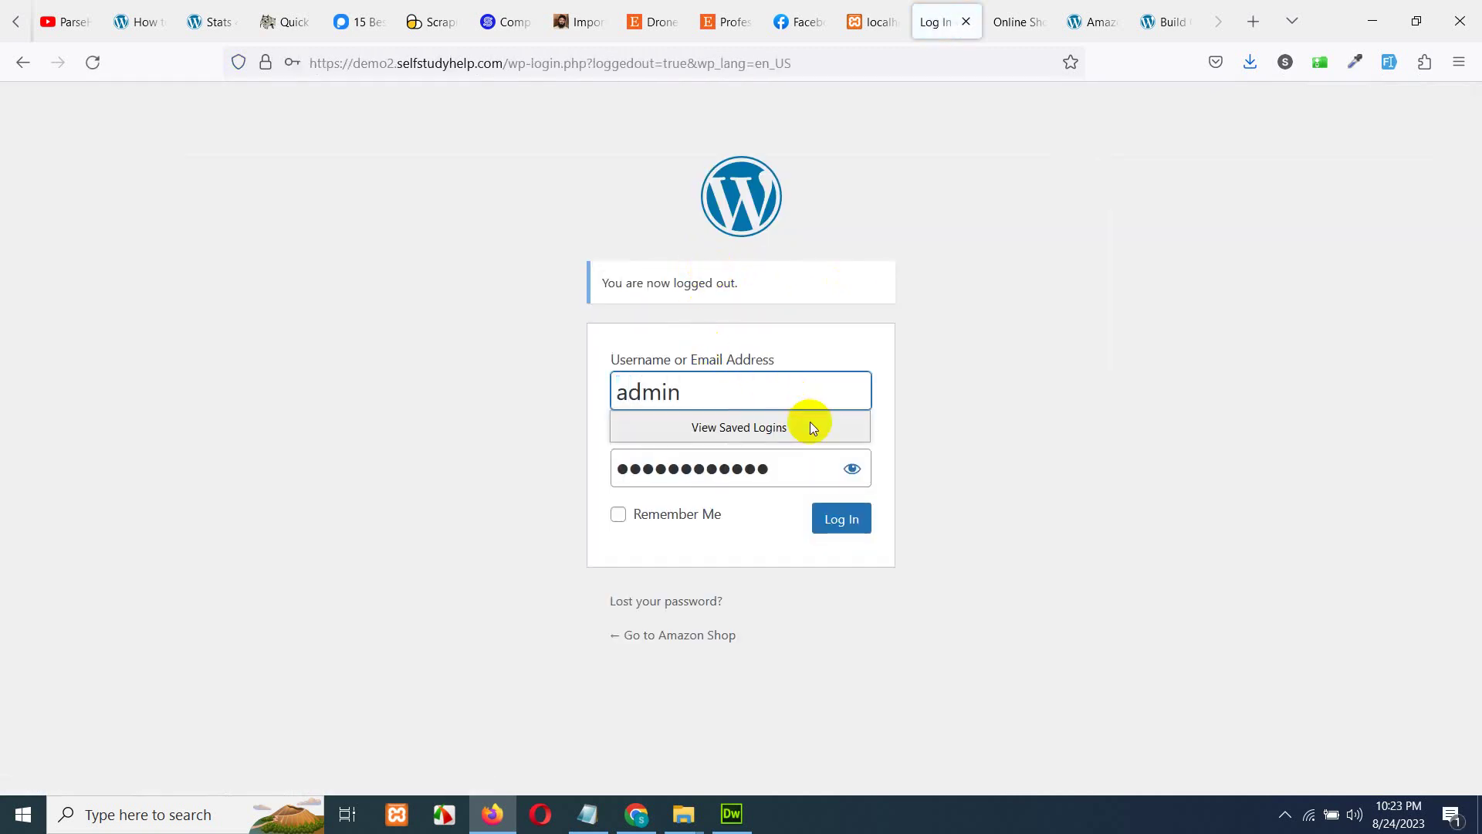
pyautogui.click(817, 464)
pyautogui.moveTo(817, 464); pyautogui.dragTo(604, 464)
pyautogui.write('a')
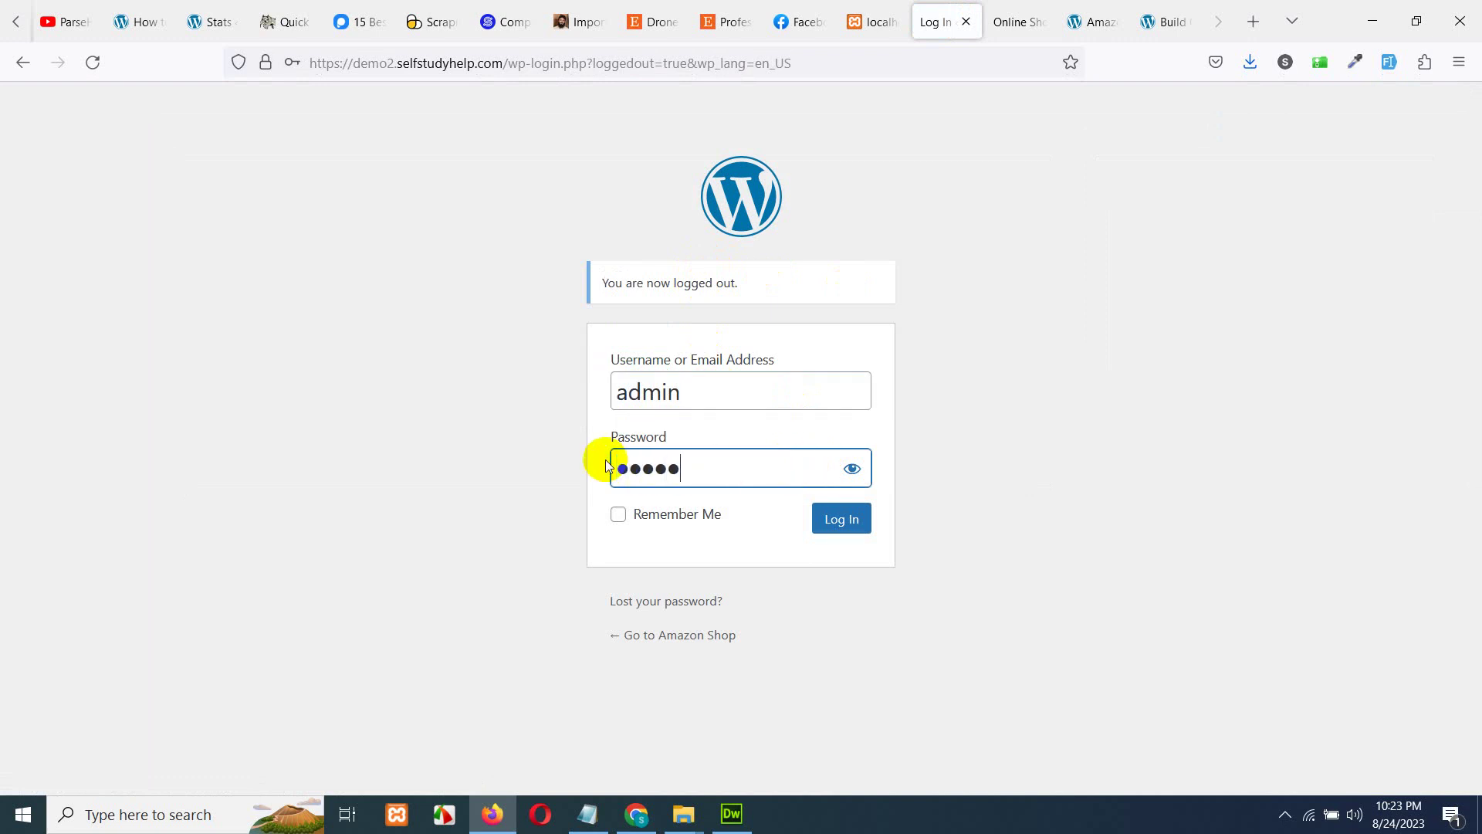
pyautogui.click(842, 519)
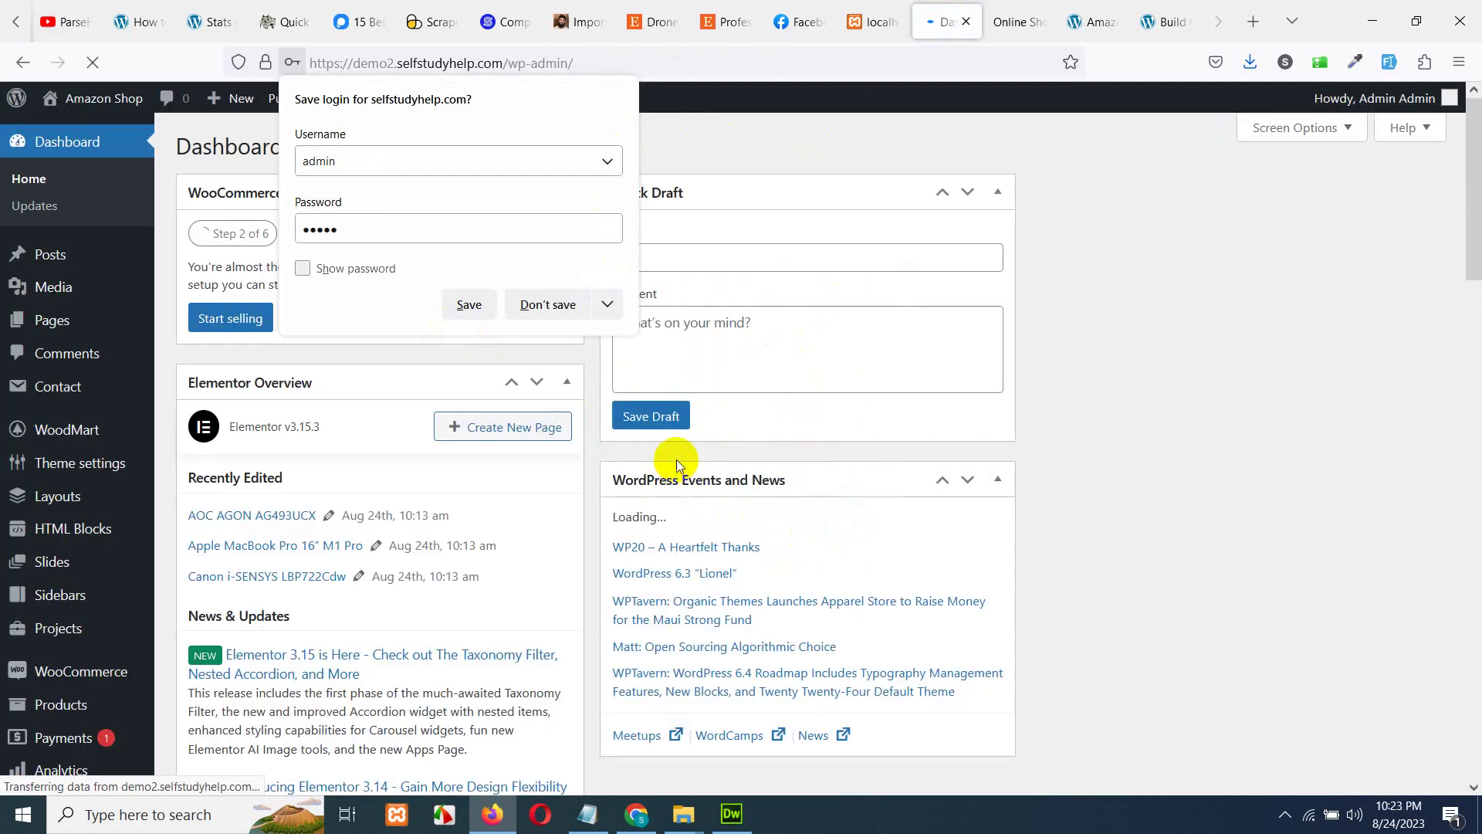
# - Dismiss the save-login prompt and reload the Online Shop tab to show the WoodMart storefront
pyautogui.scroll(-5, 89, 740)
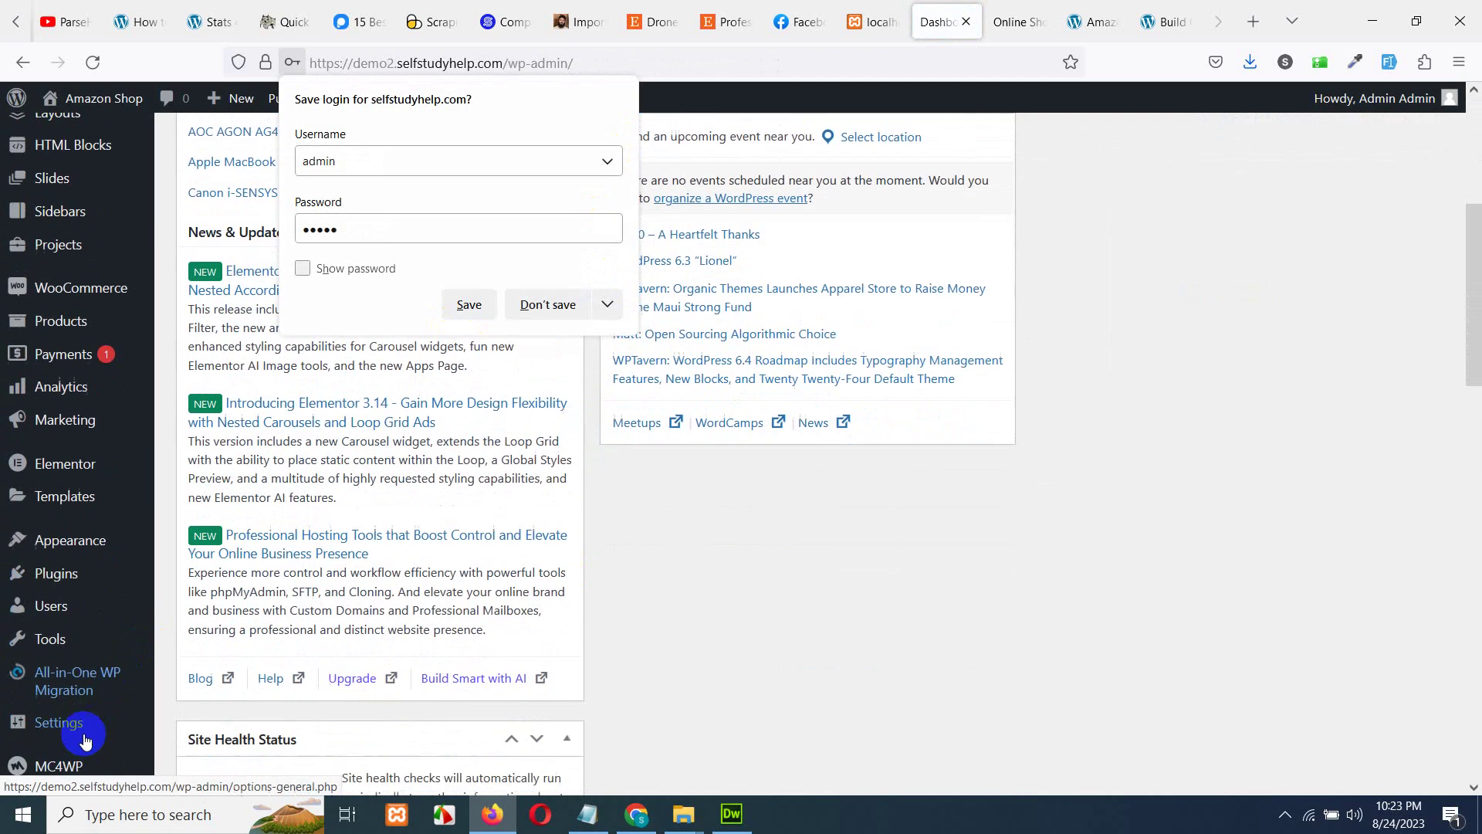
pyautogui.scroll(-5, 85, 739)
pyautogui.click(947, 290)
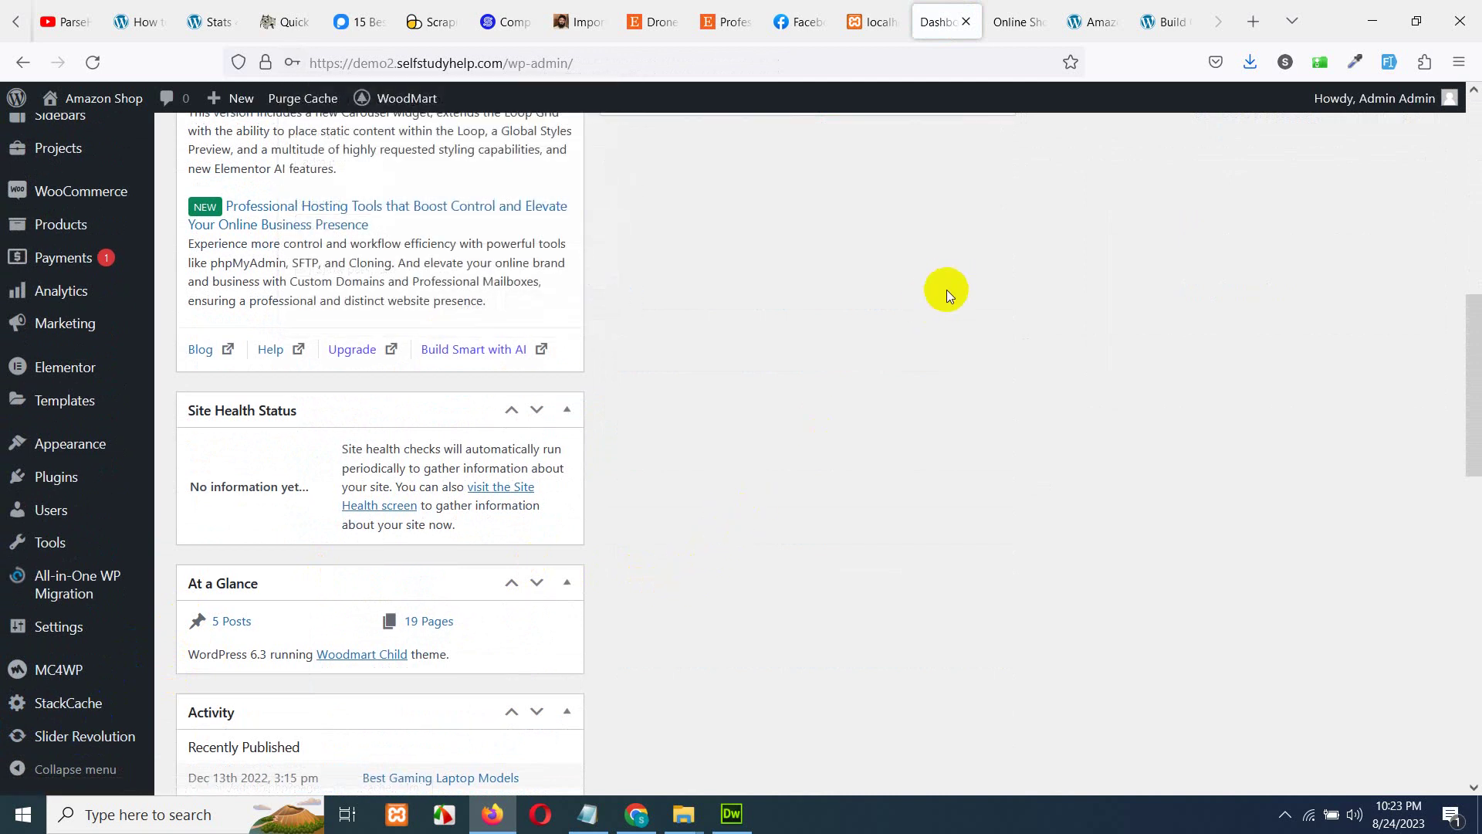
pyautogui.scroll(10, 947, 289)
pyautogui.click(1018, 22)
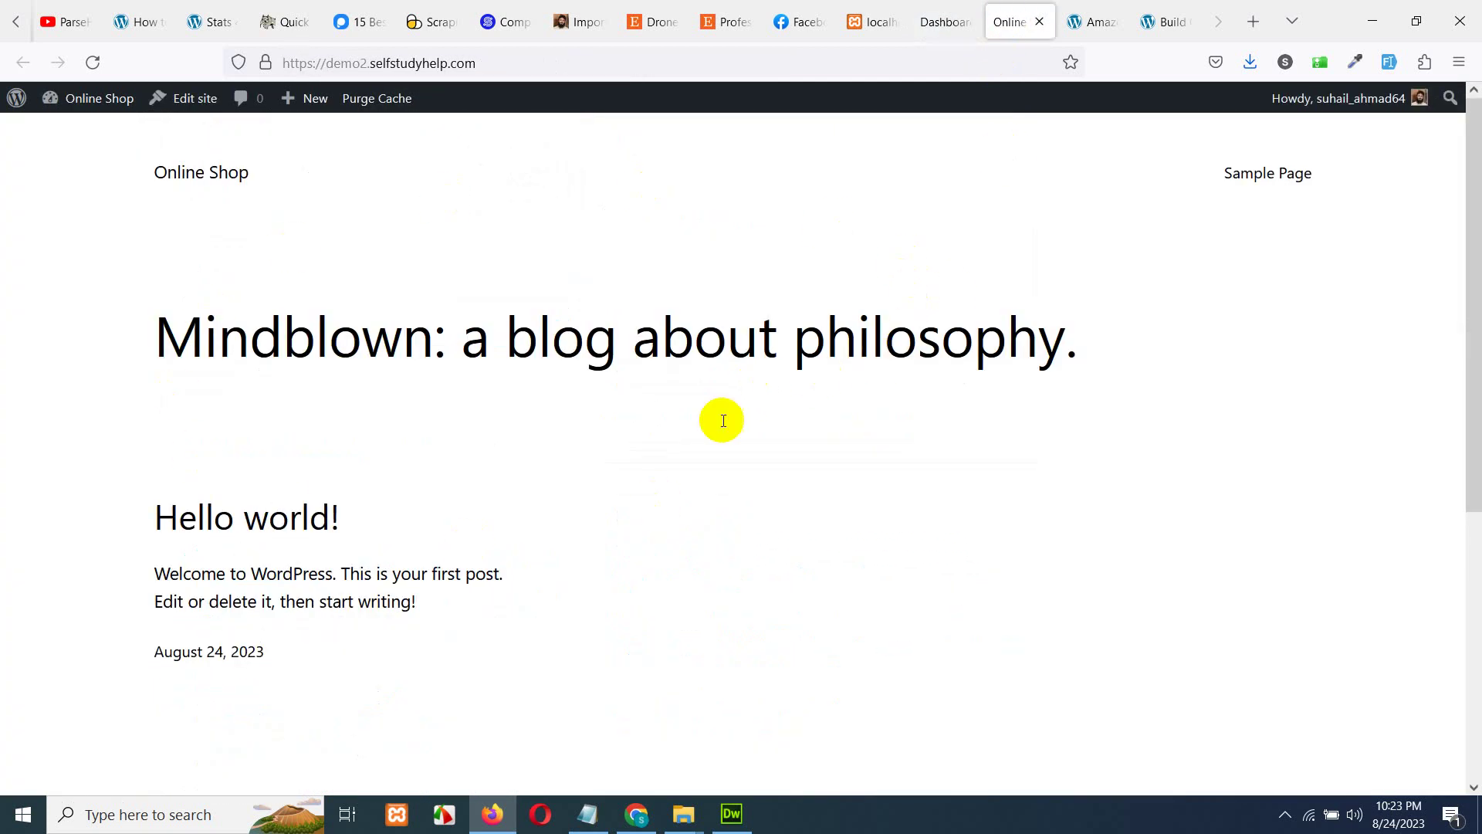
pyautogui.click(93, 63)
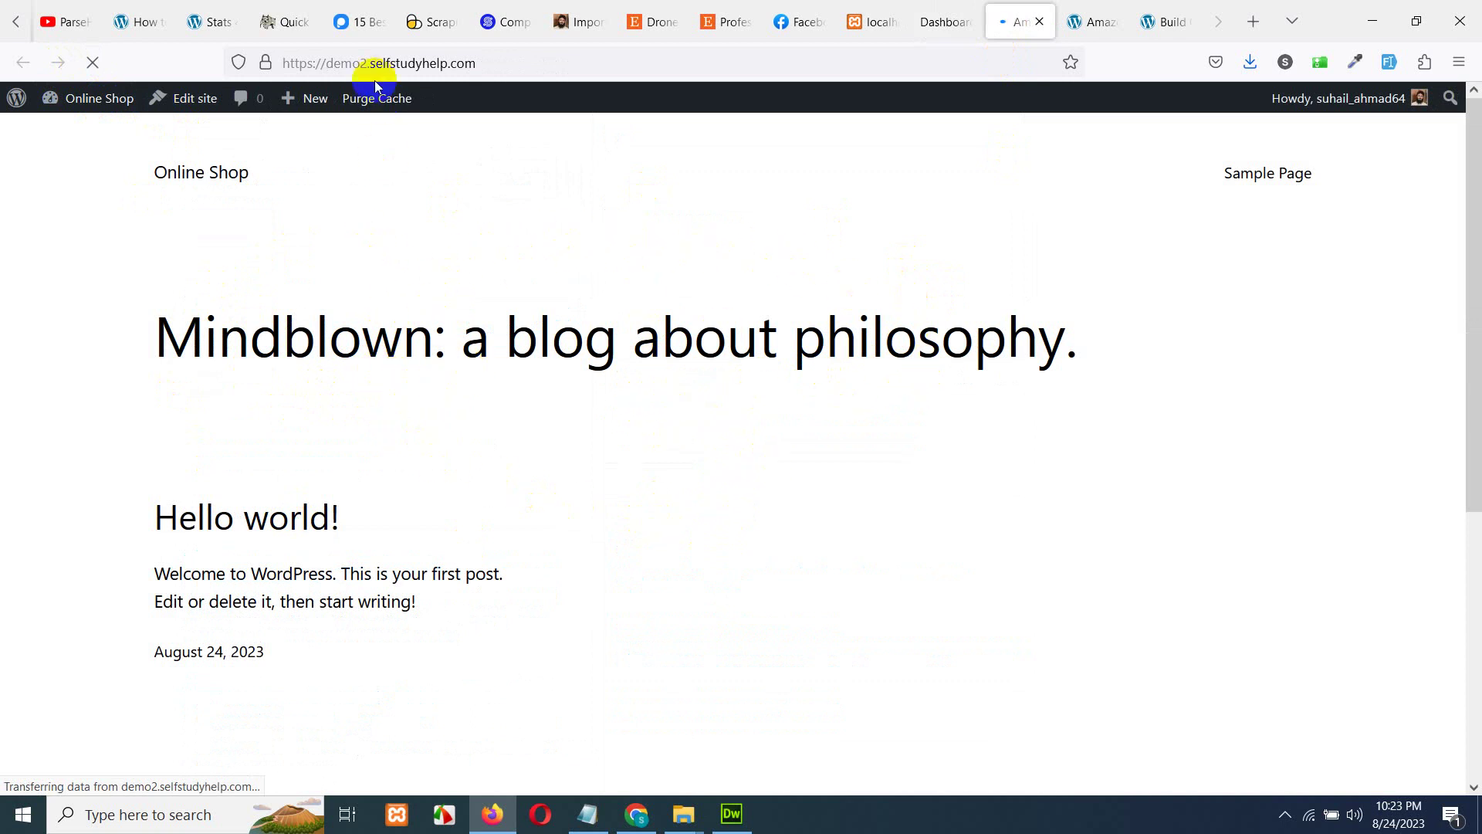
pyautogui.moveTo(366, 64); pyautogui.dragTo(342, 62)
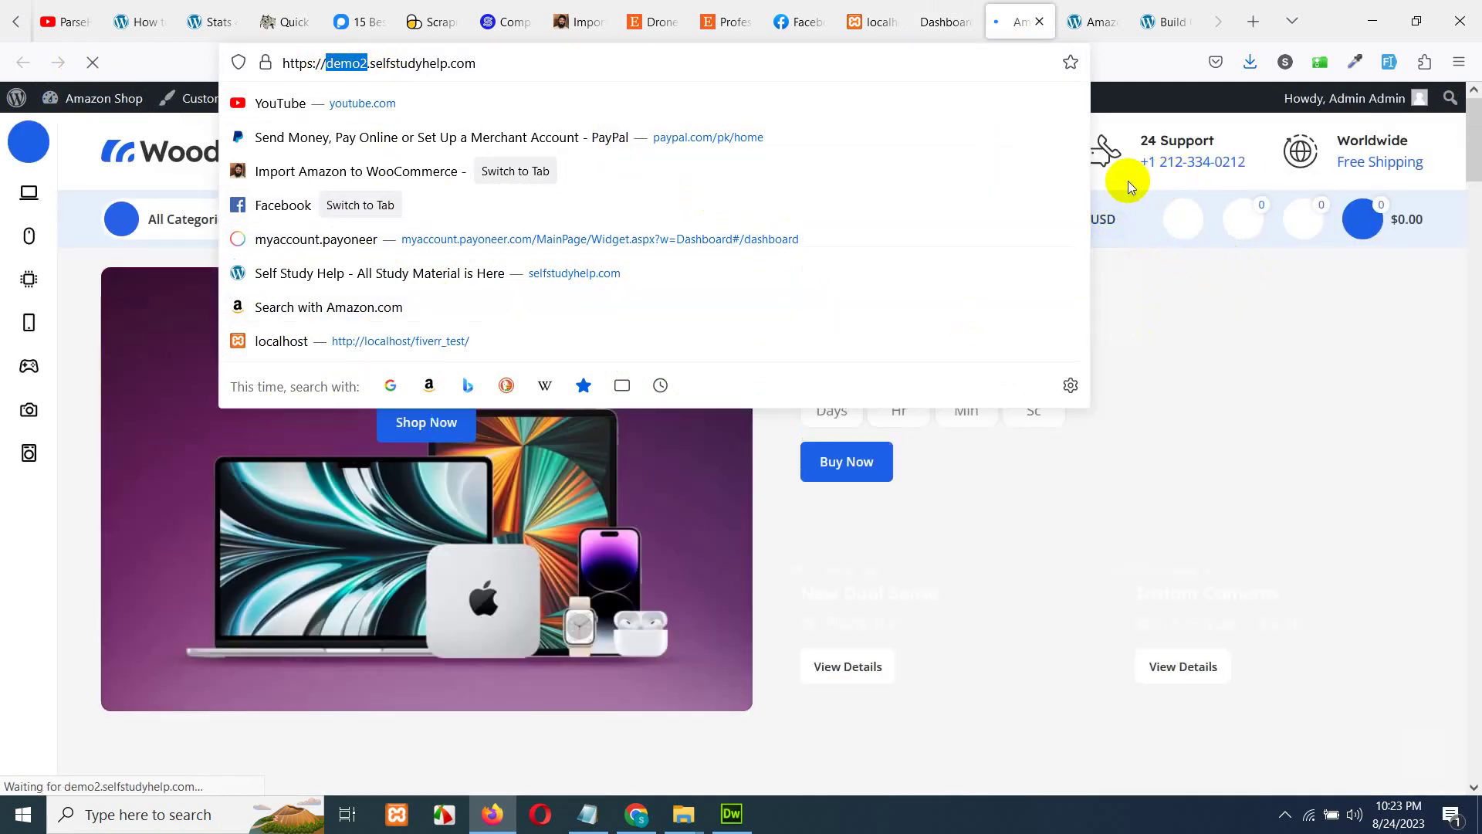
pyautogui.click(1127, 180)
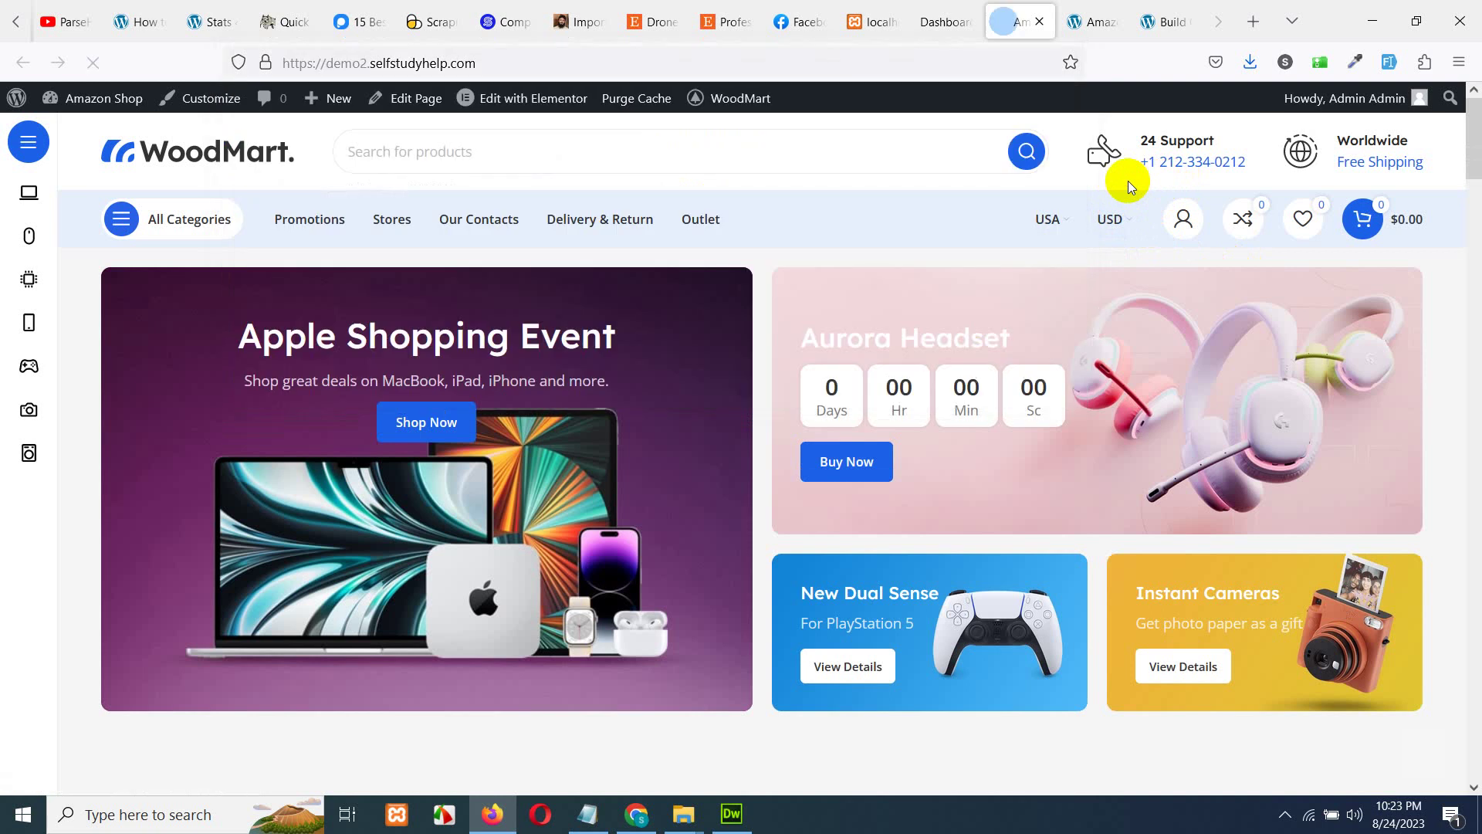
pyautogui.click(1160, 21)
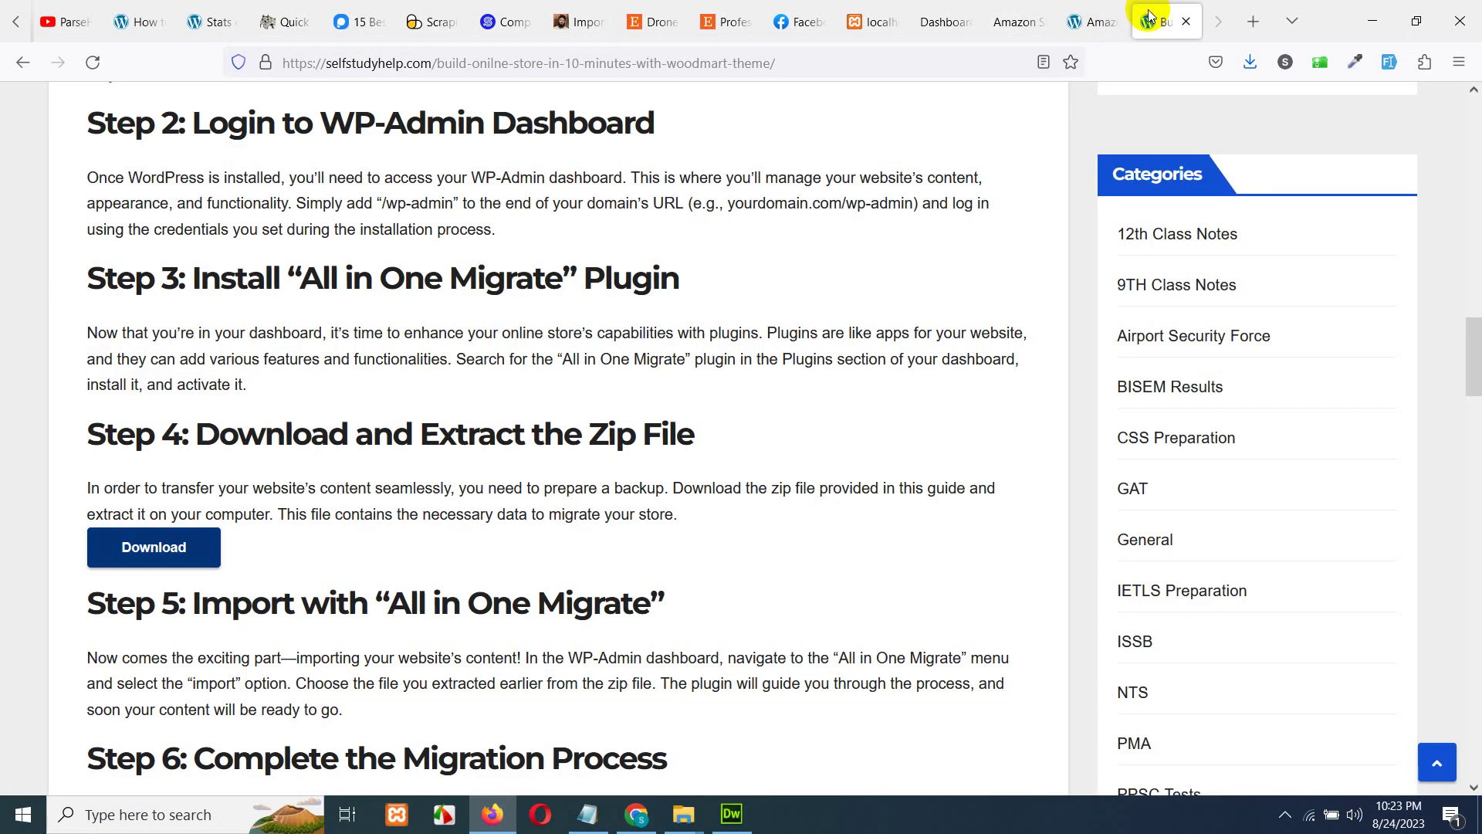
pyautogui.click(1090, 21)
pyautogui.click(352, 64)
pyautogui.moveTo(334, 63)
pyautogui.mouseDown()
pyautogui.moveTo(359, 63)
pyautogui.moveTo(322, 63)
pyautogui.mouseUp()
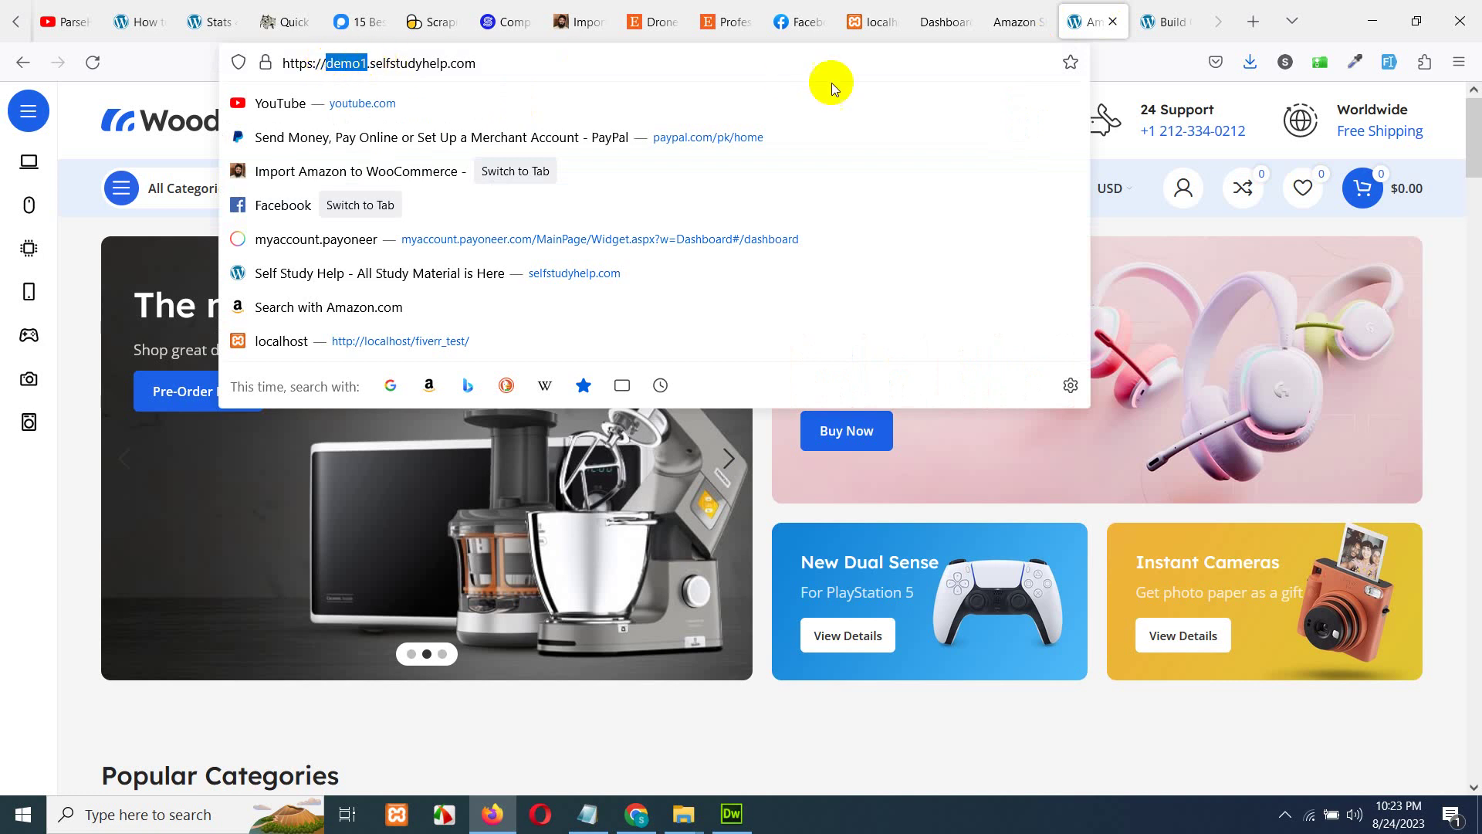
pyautogui.press('End')
pyautogui.press('Escape')
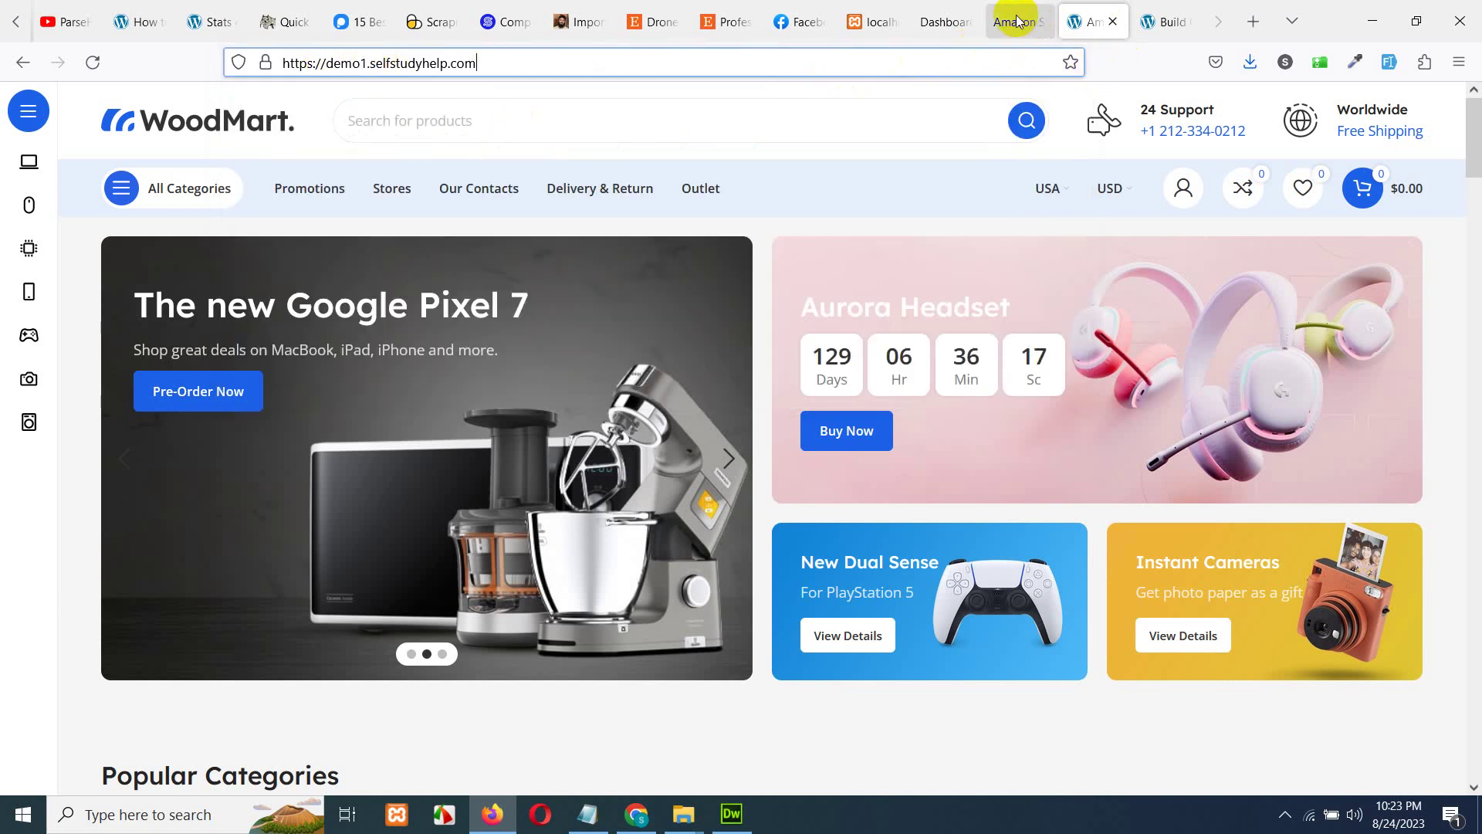
pyautogui.click(1011, 22)
pyautogui.click(1074, 17)
pyautogui.click(1009, 15)
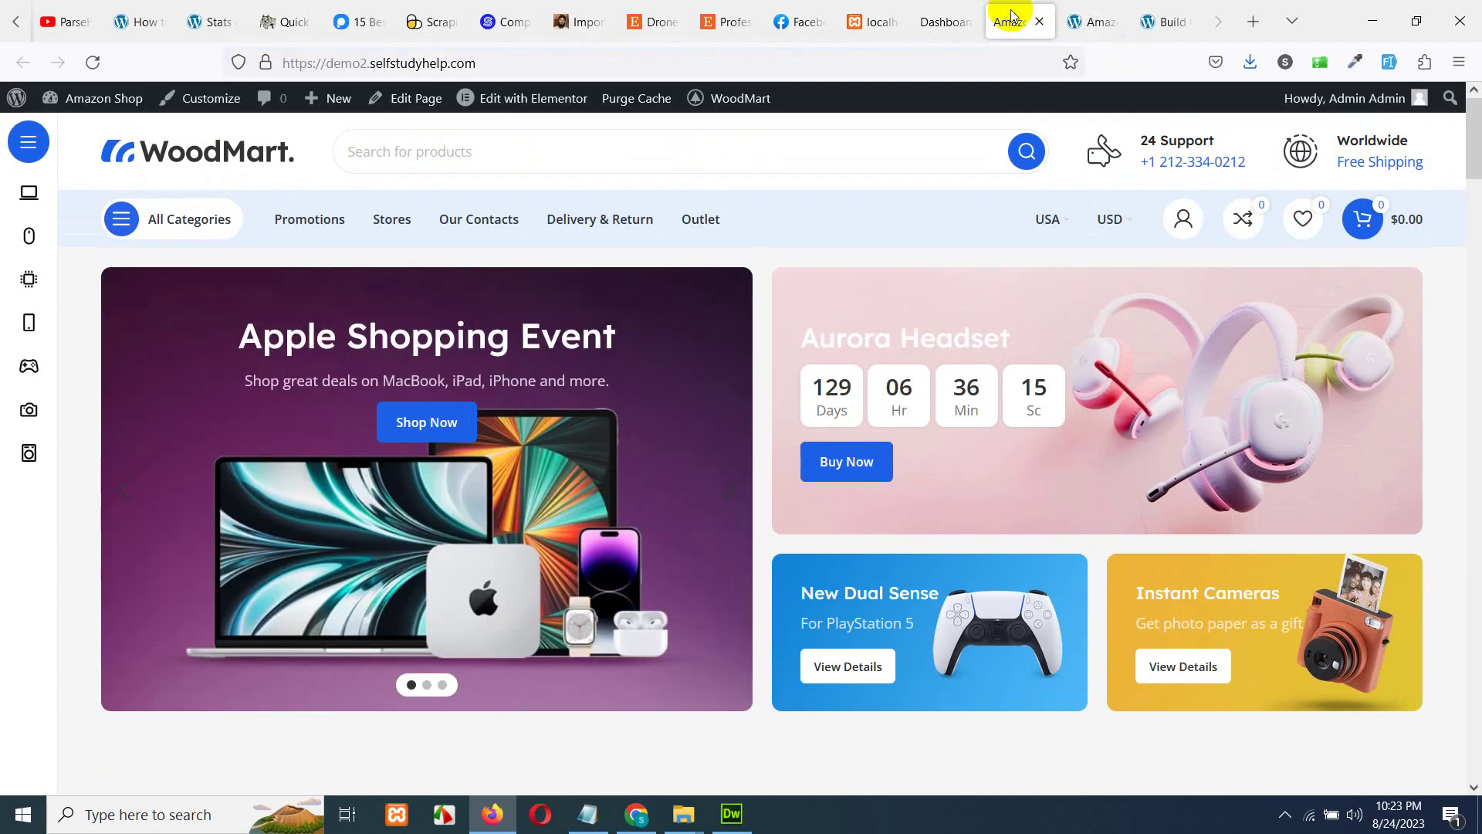
pyautogui.click(1077, 20)
pyautogui.click(1009, 18)
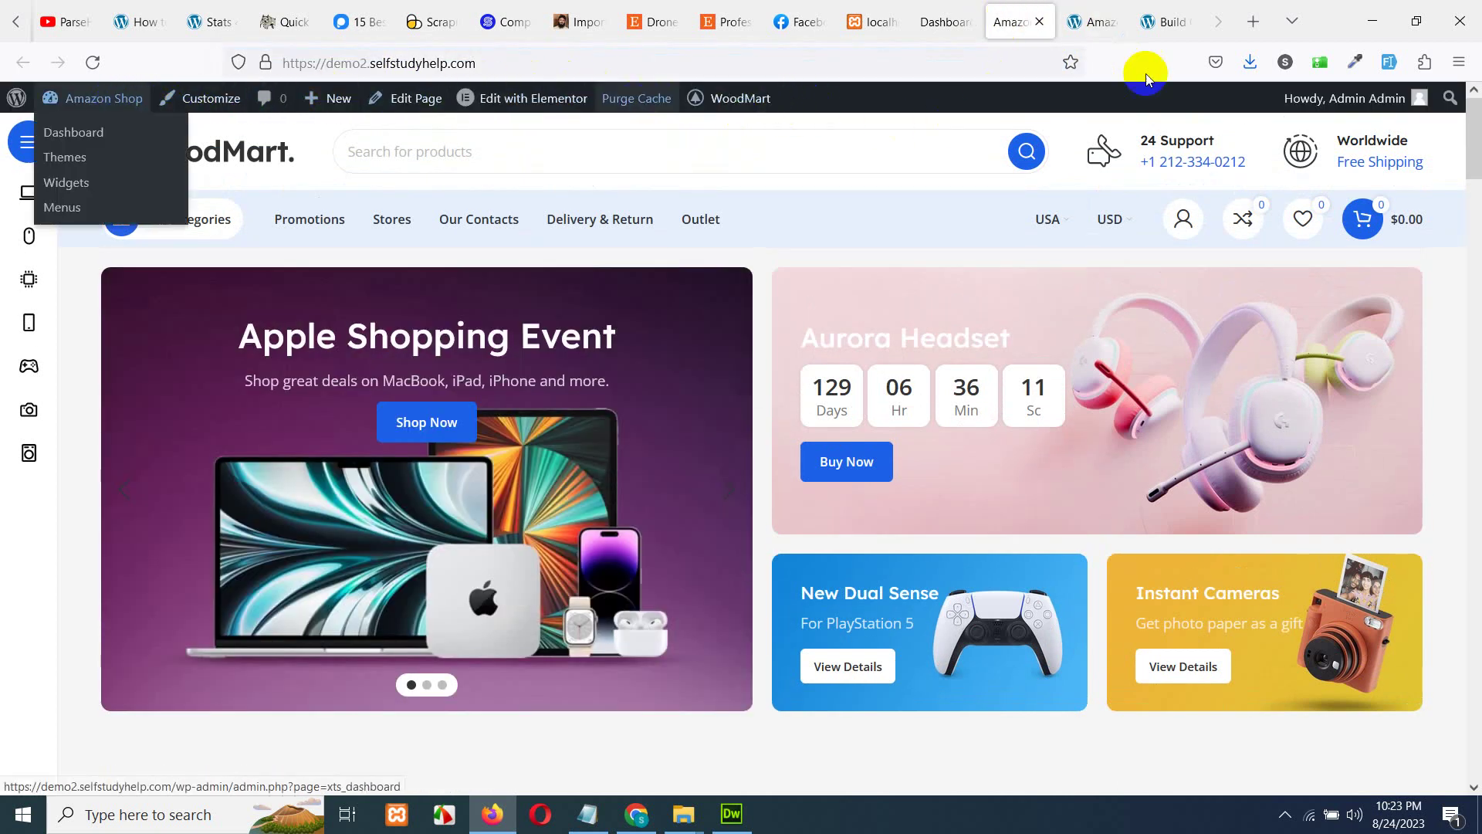
pyautogui.click(1092, 20)
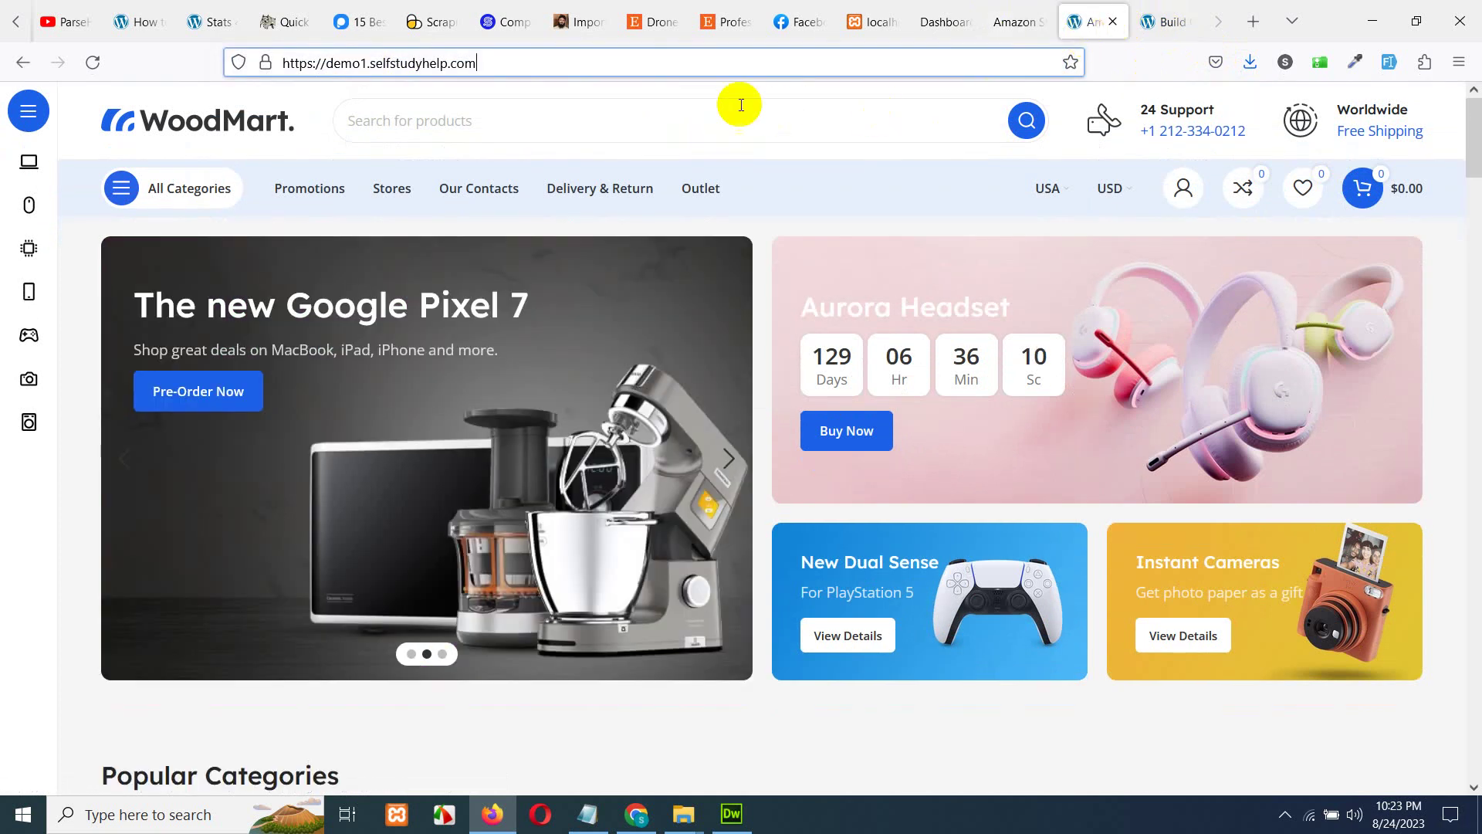
pyautogui.click(1012, 22)
pyautogui.scroll(-10, 905, 536)
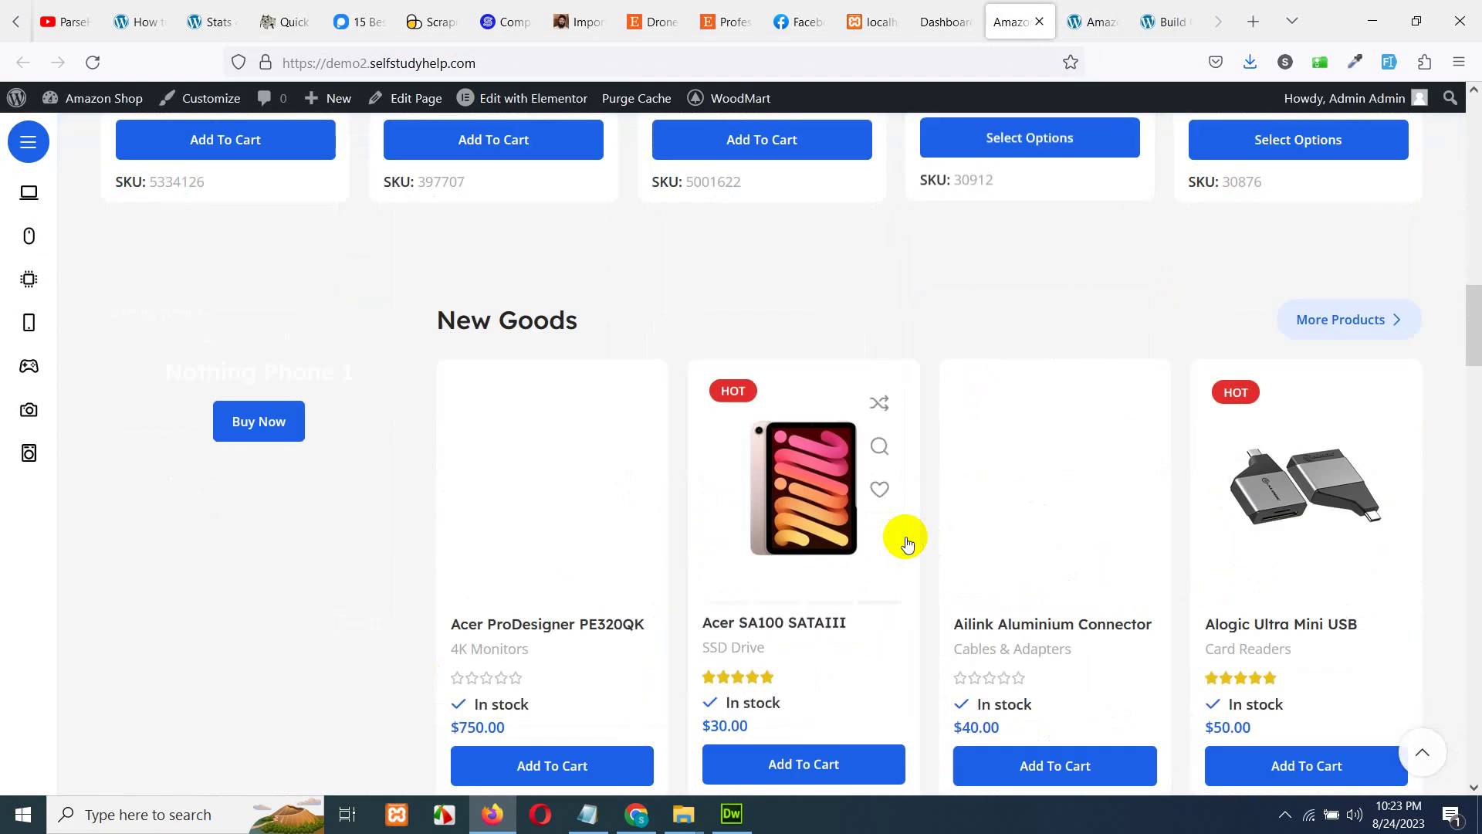
pyautogui.scroll(10, 906, 536)
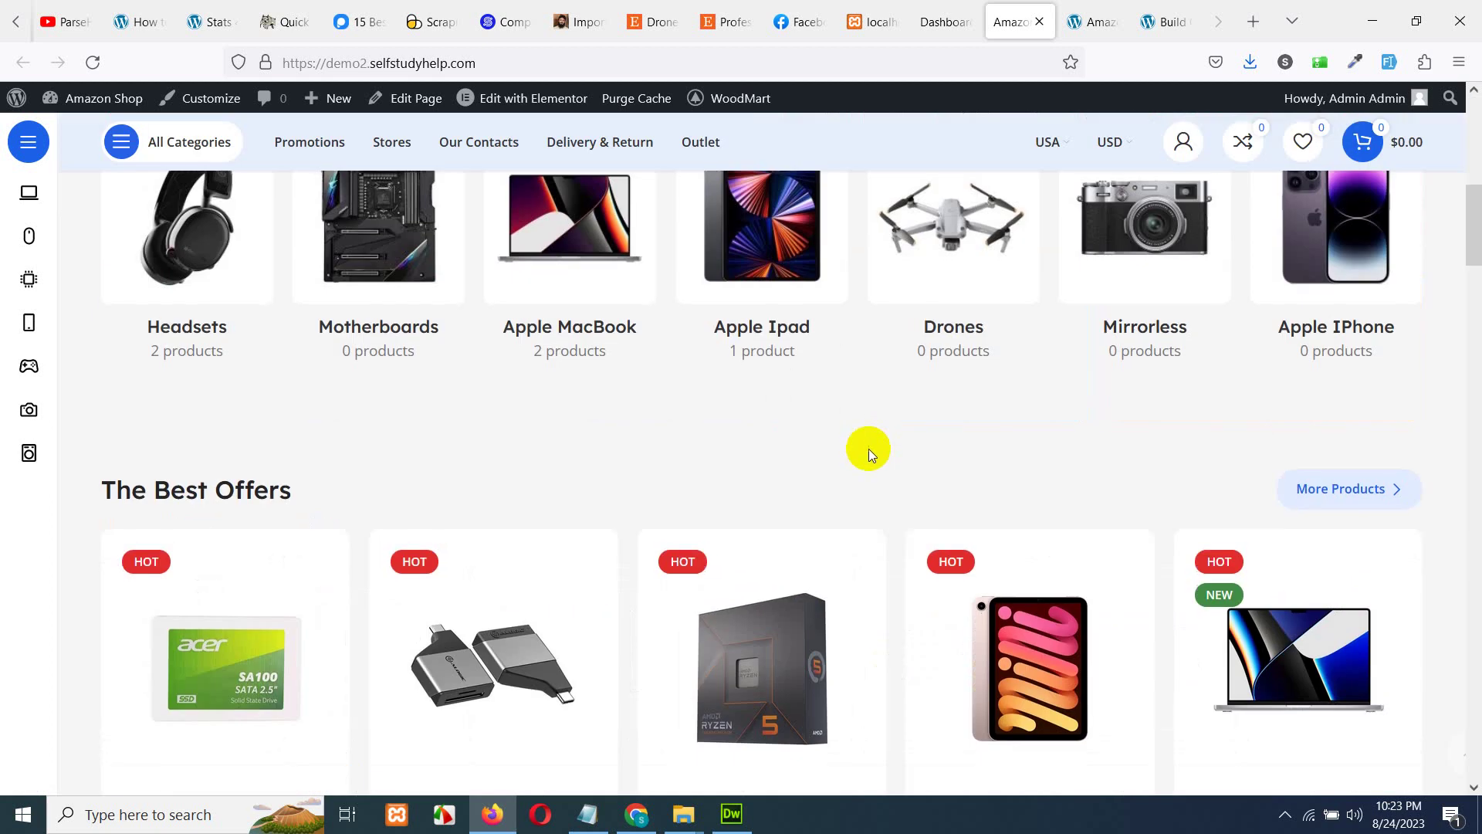
pyautogui.scroll(-8, 867, 447)
pyautogui.scroll(8, 1003, 355)
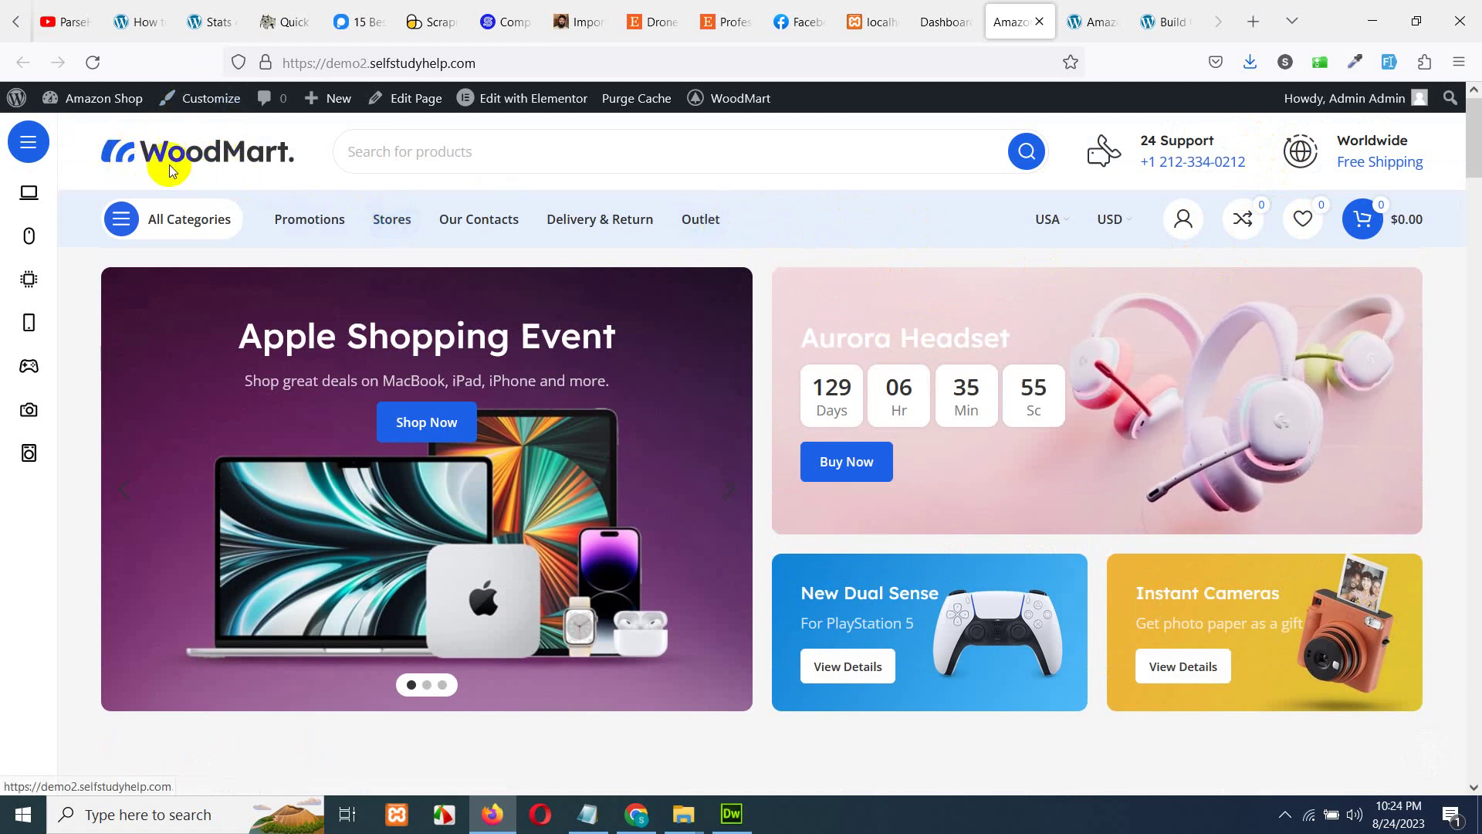
pyautogui.moveTo(34, 237)
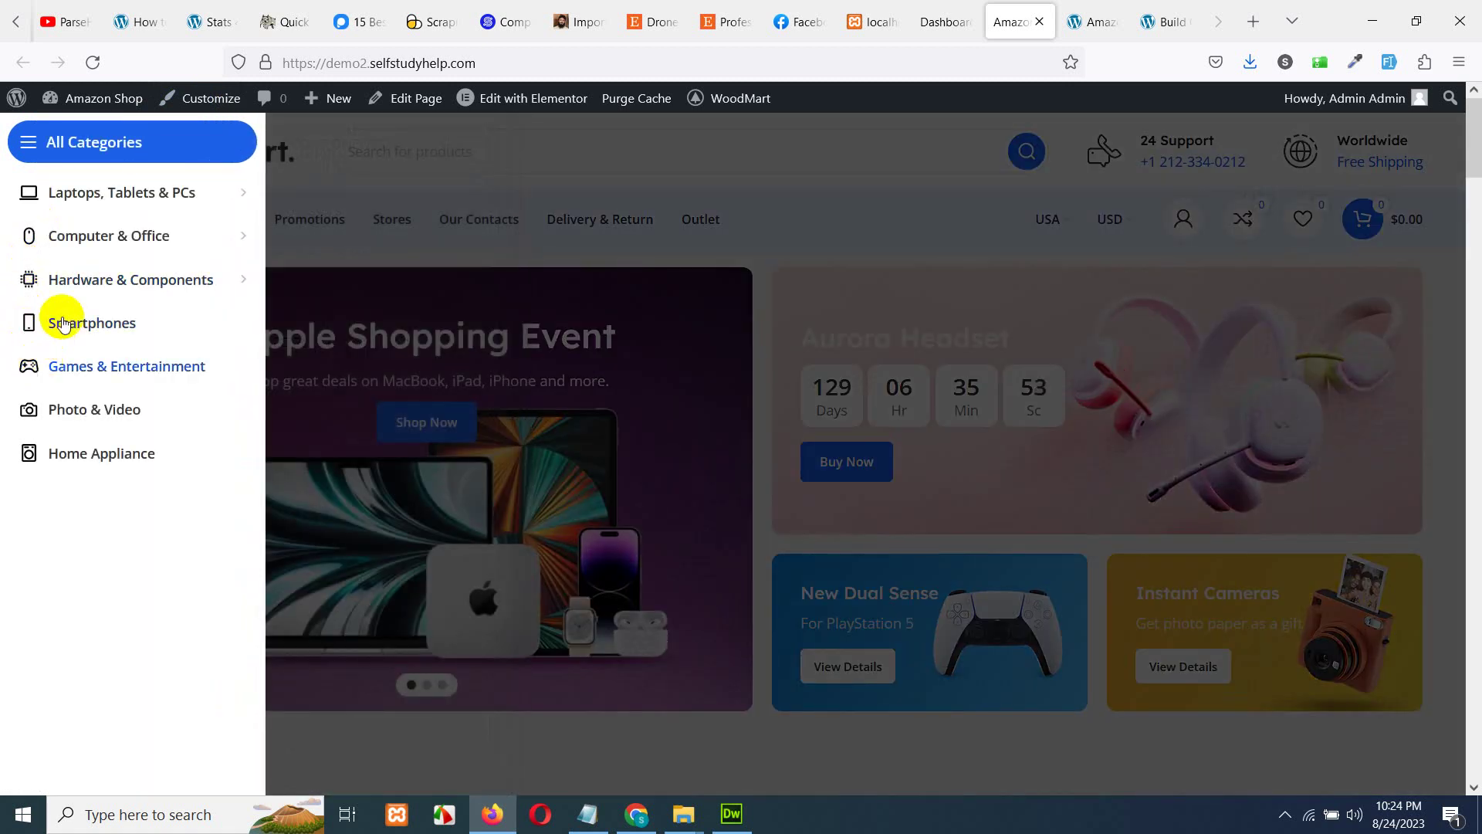
pyautogui.scroll(-10, 757, 259)
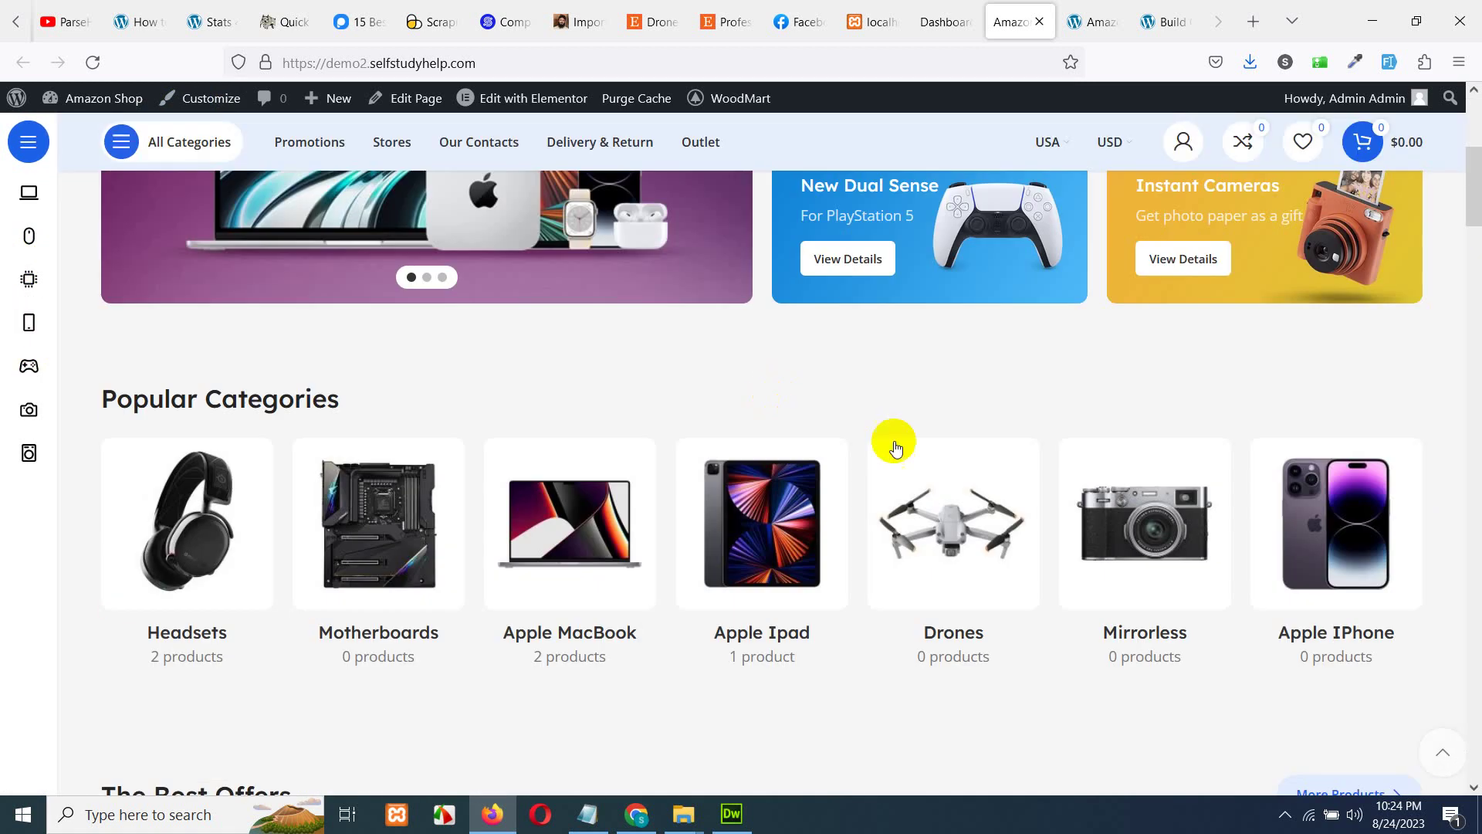
pyautogui.scroll(10, 995, 280)
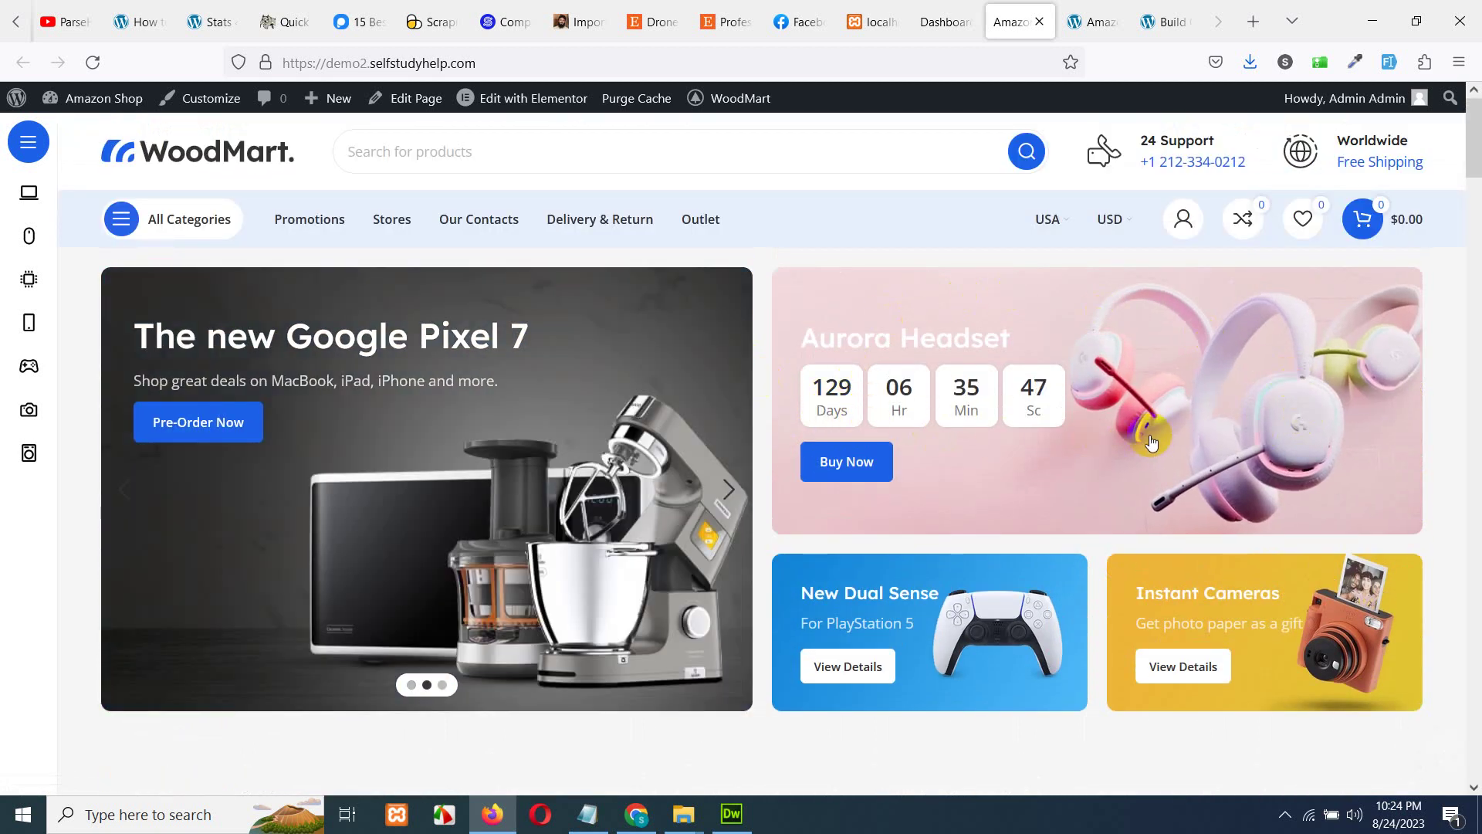
pyautogui.scroll(-6, 1117, 464)
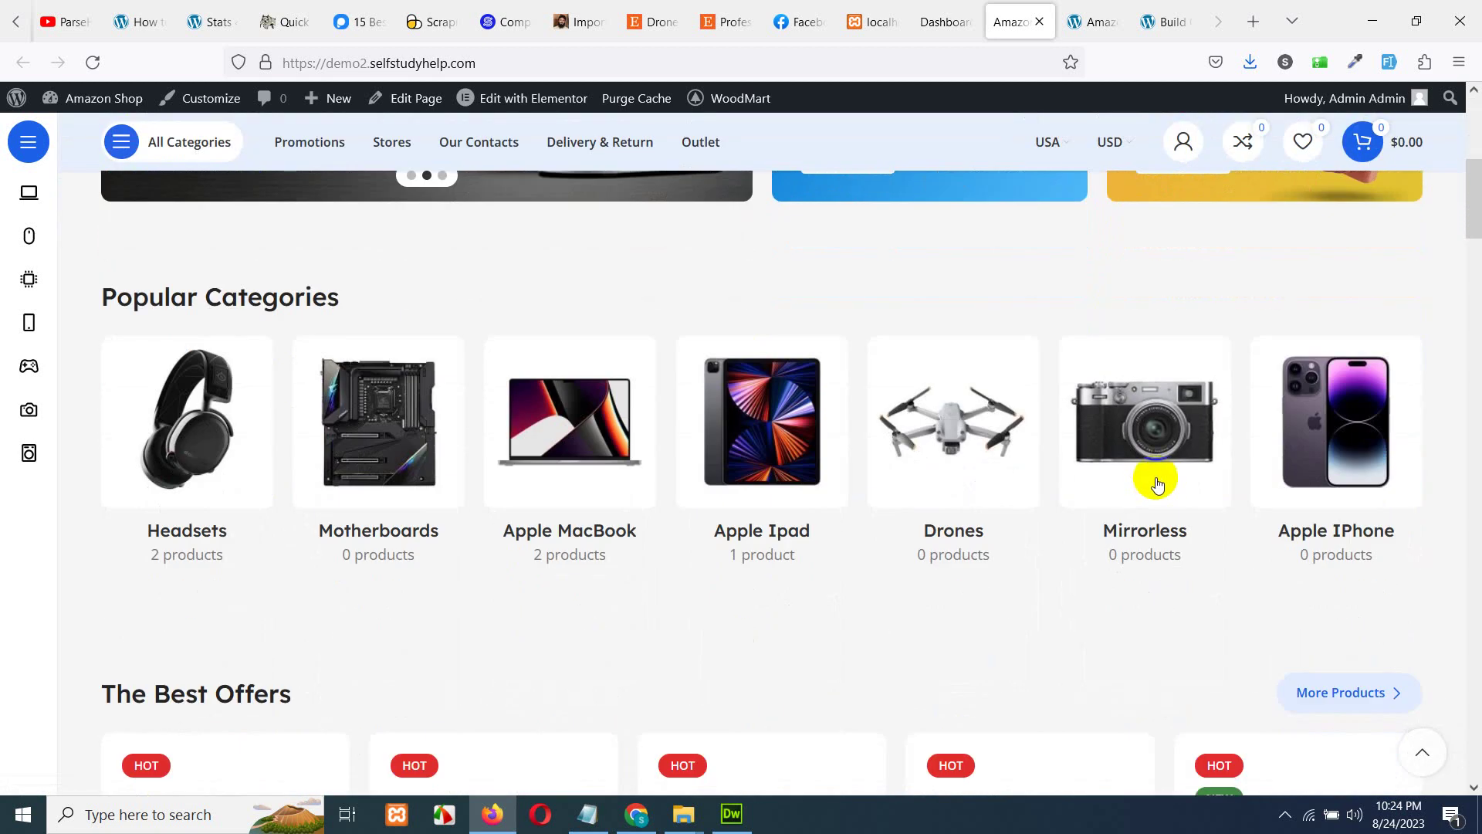
pyautogui.scroll(6, 1155, 480)
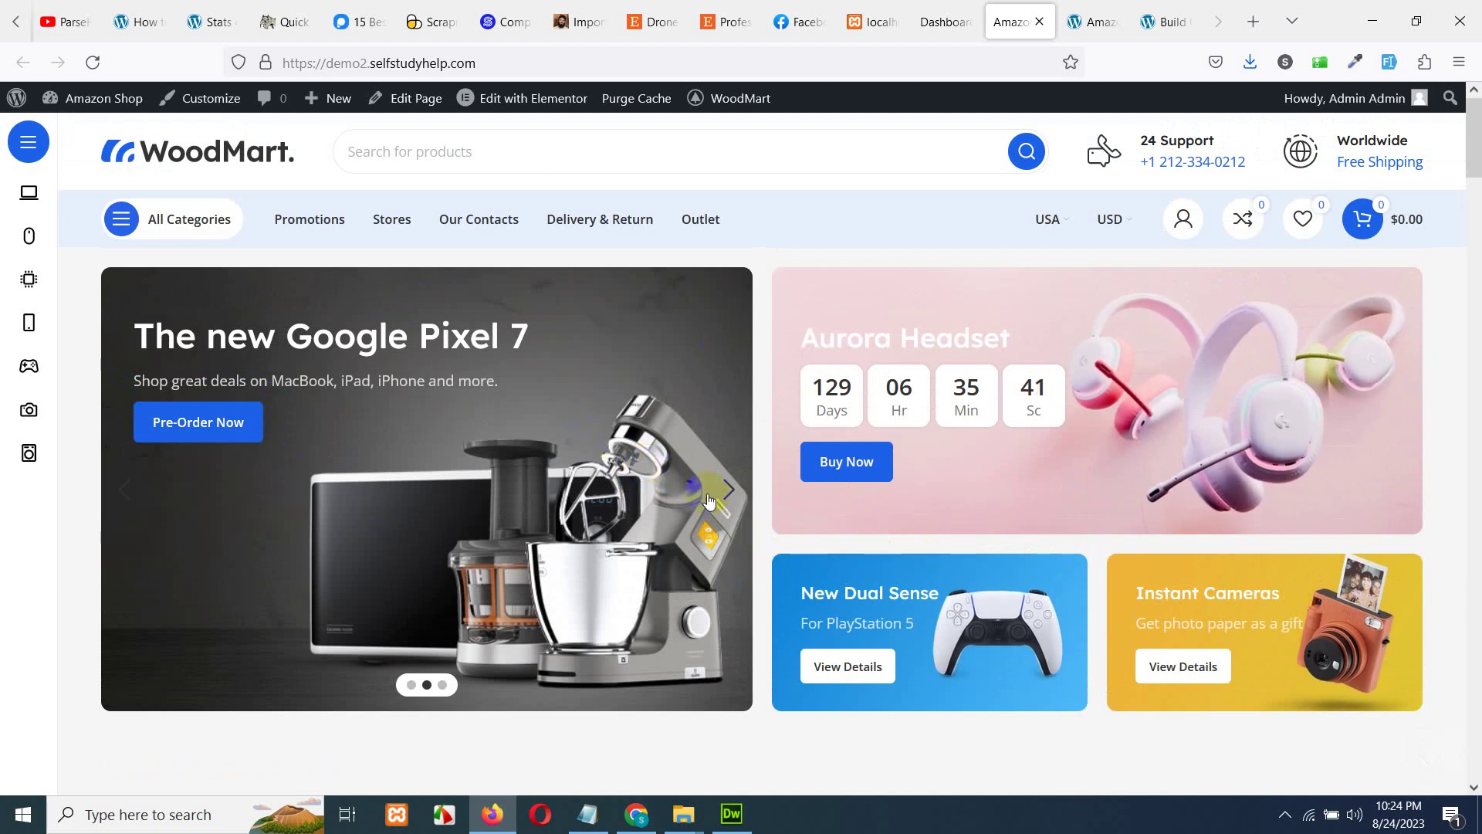
pyautogui.scroll(-5, 920, 542)
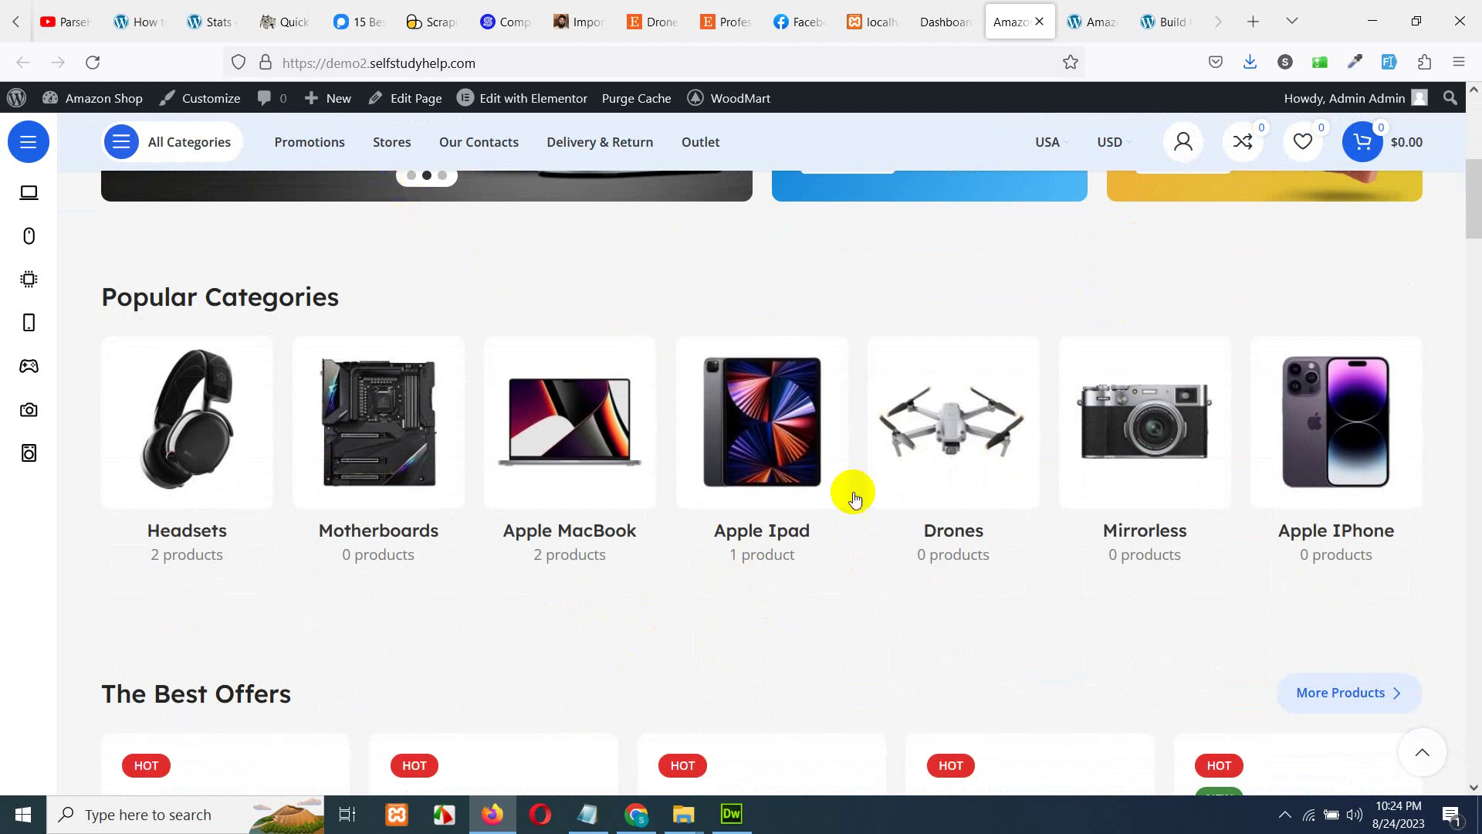
pyautogui.scroll(-5, 827, 525)
pyautogui.scroll(5, 955, 545)
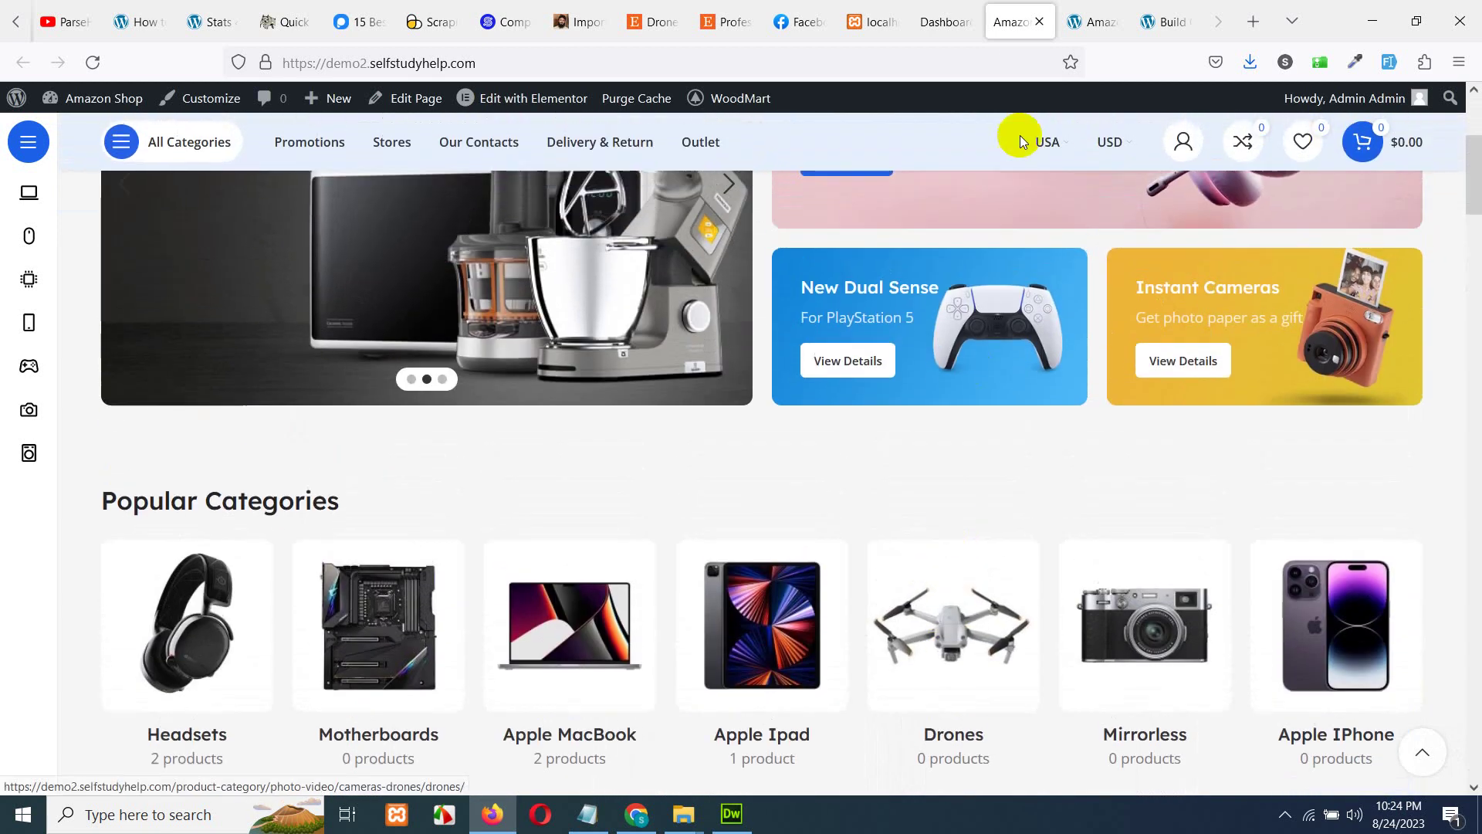
# - From the Dashboard tab, reach WoodMart's Theme license page, showing an empty purchase code and NOT ACTIVATED
pyautogui.click(965, 30)
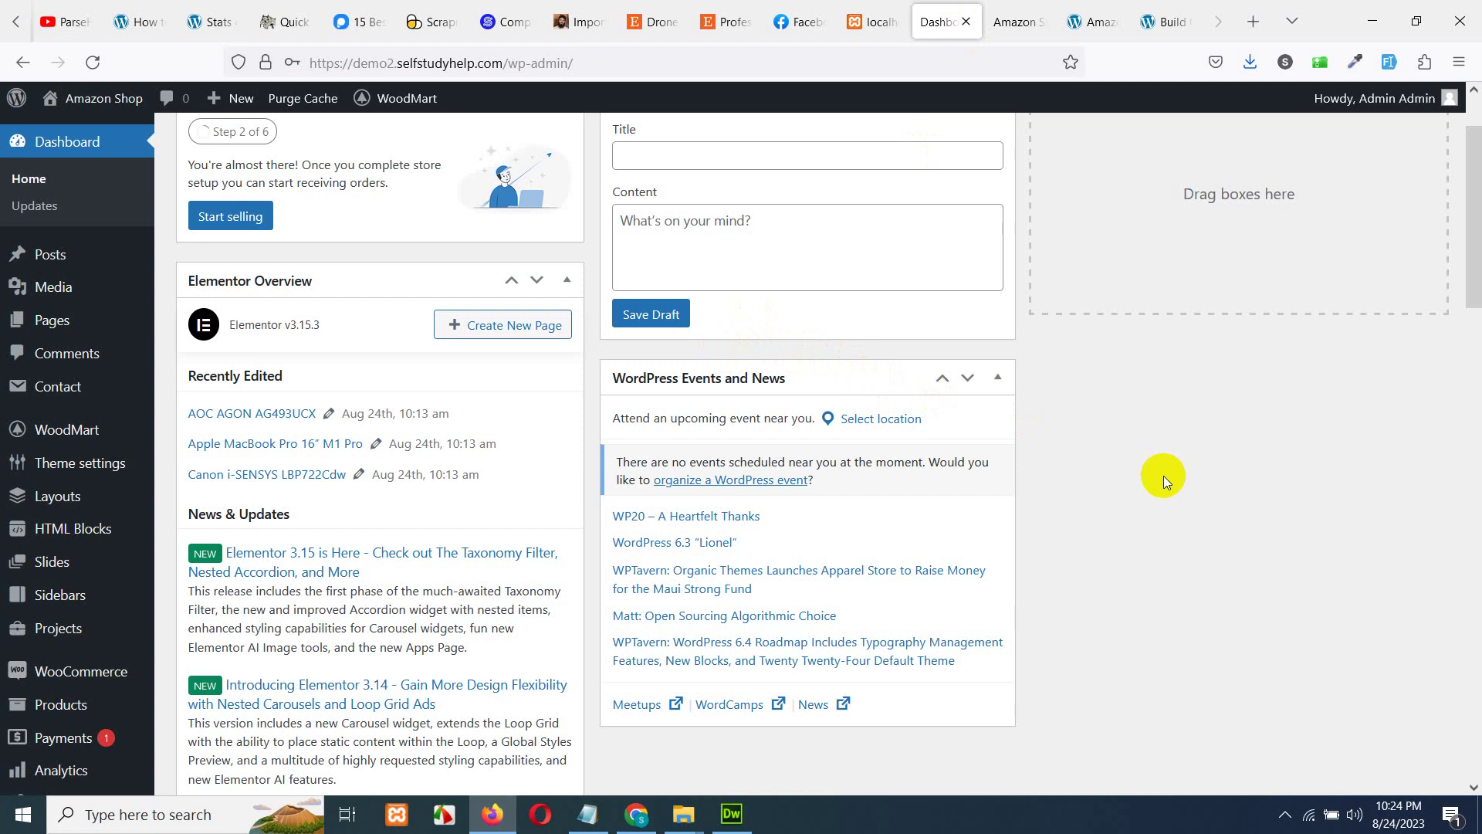
pyautogui.scroll(-5, 193, 518)
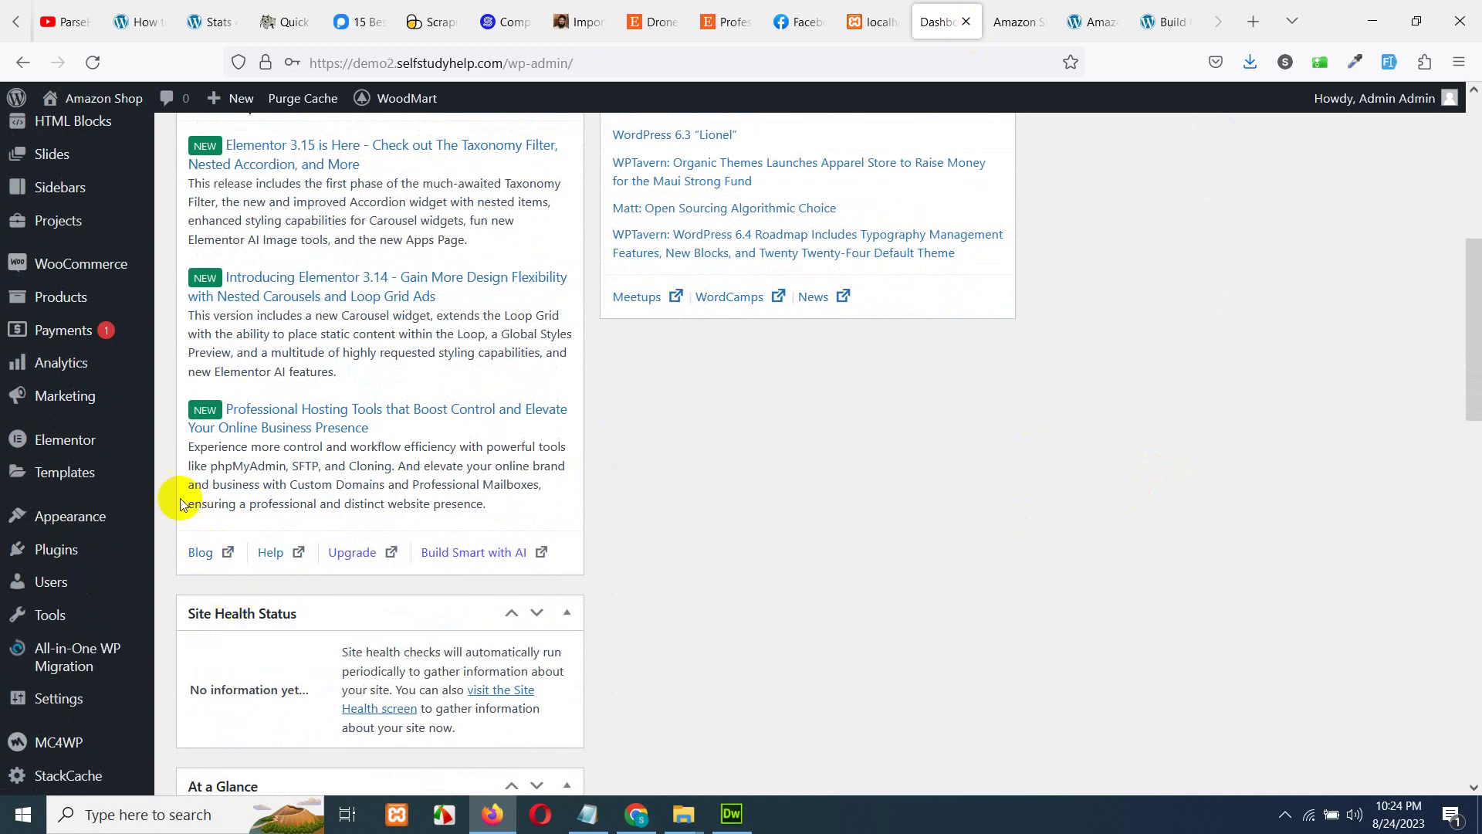
pyautogui.moveTo(57, 474)
pyautogui.scroll(3, 31, 398)
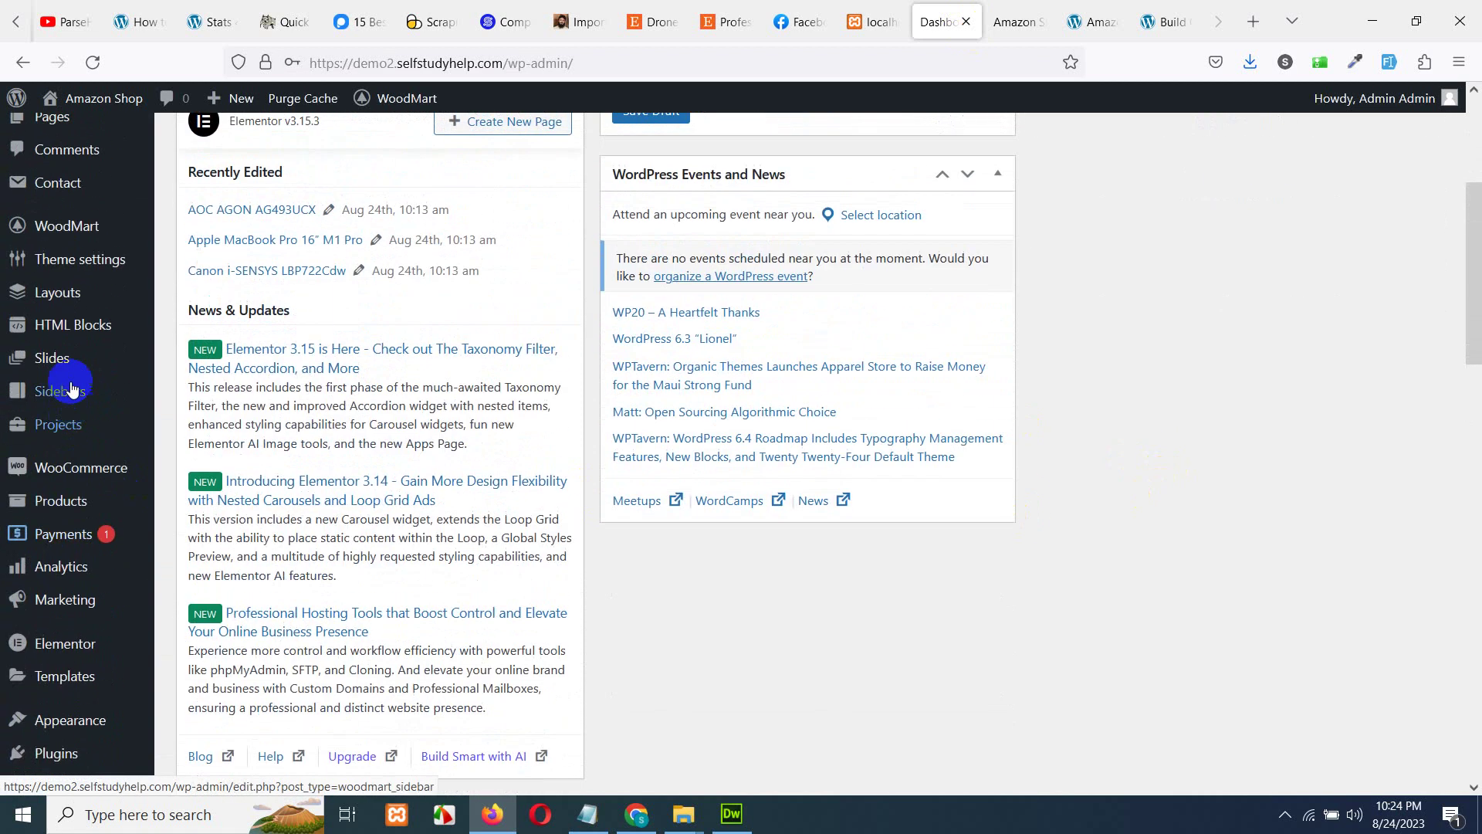
pyautogui.moveTo(74, 271)
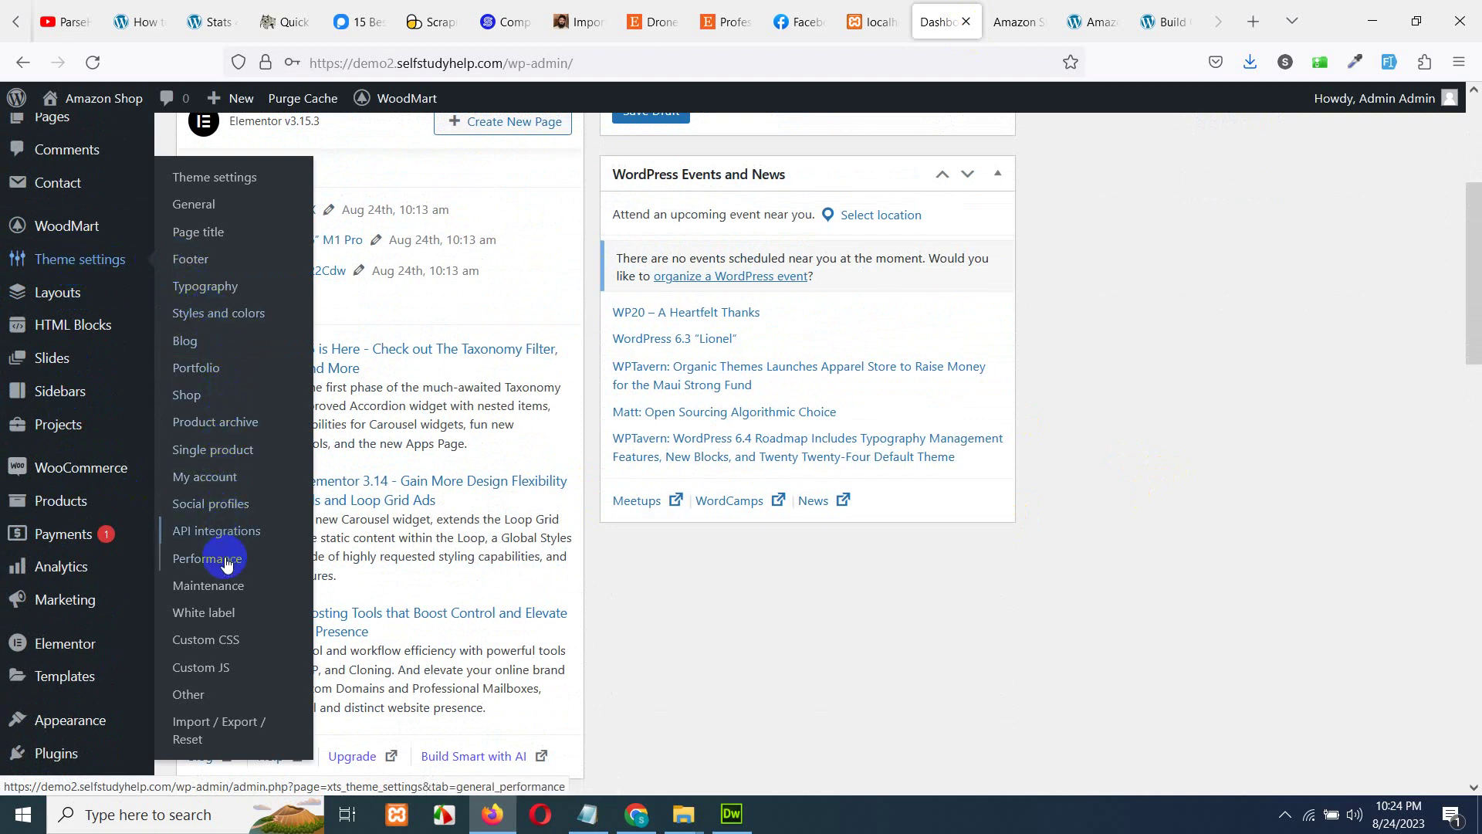
pyautogui.scroll(1, 216, 529)
pyautogui.moveTo(56, 340)
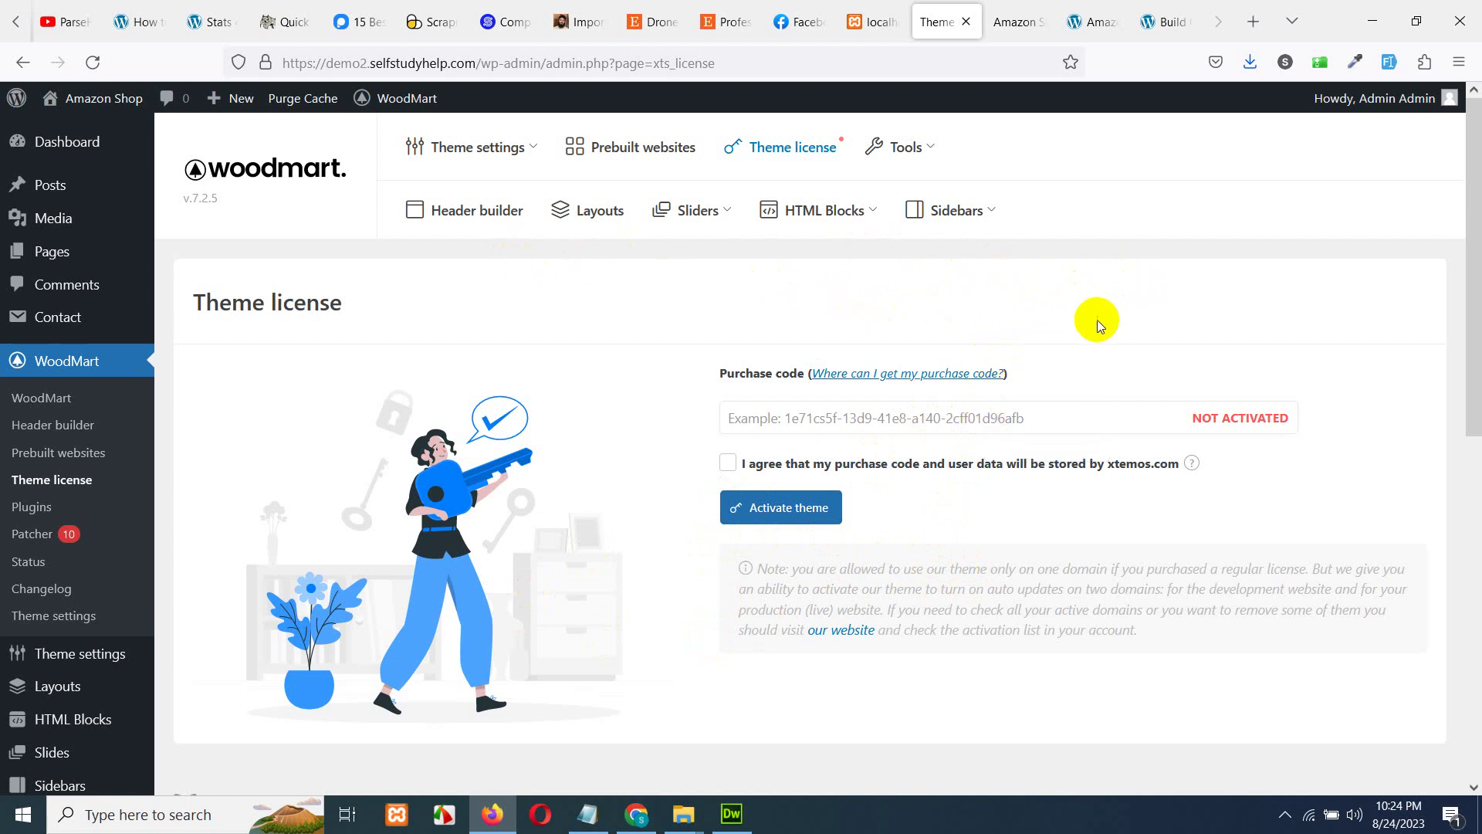
# - Return to the Amazon Shop tab and scroll up to 'The new Google Pixel 7' slide
pyautogui.click(996, 19)
pyautogui.scroll(4, 979, 386)
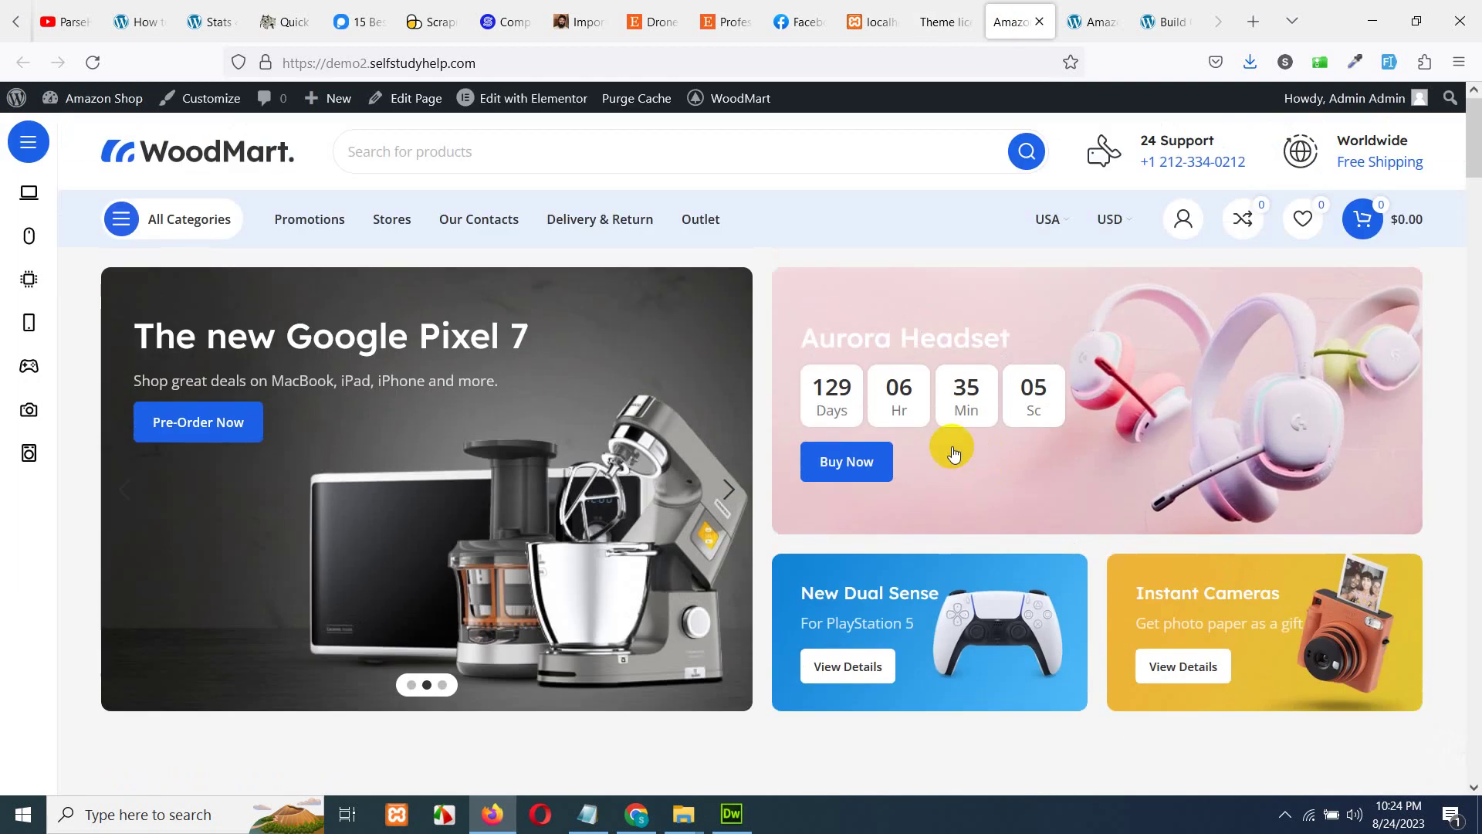